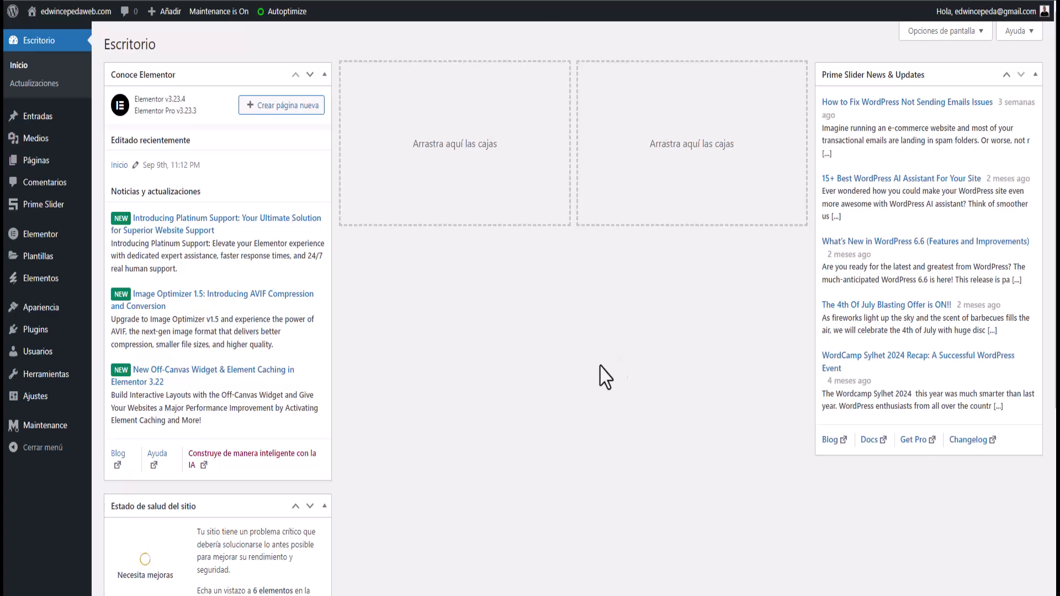
# Open the site's Inicio page from the pages list for editing with Elementor
pyautogui.click(34, 160)
pyautogui.moveTo(268, 203)
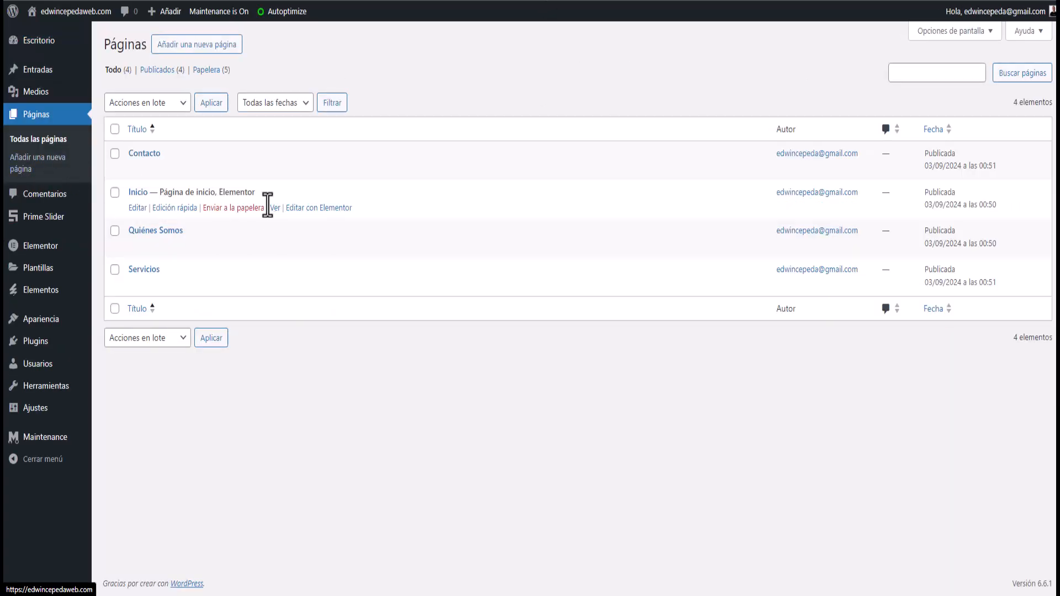
pyautogui.click(326, 210)
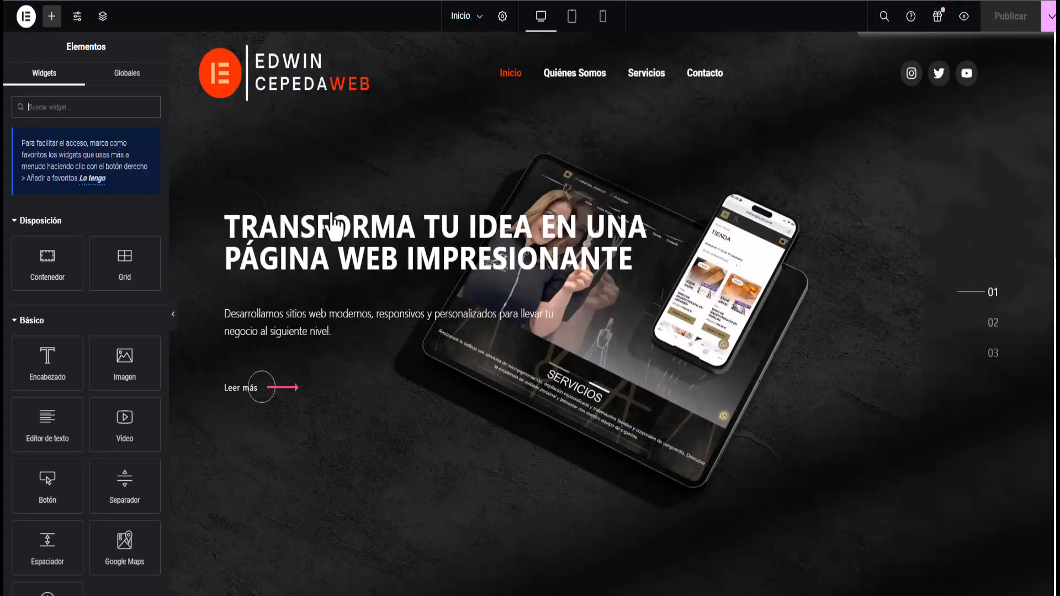
# Open the Envato template library from the empty area below the Quiénes Somos section and show the free Services blocks
pyautogui.scroll(-15, 603, 294)
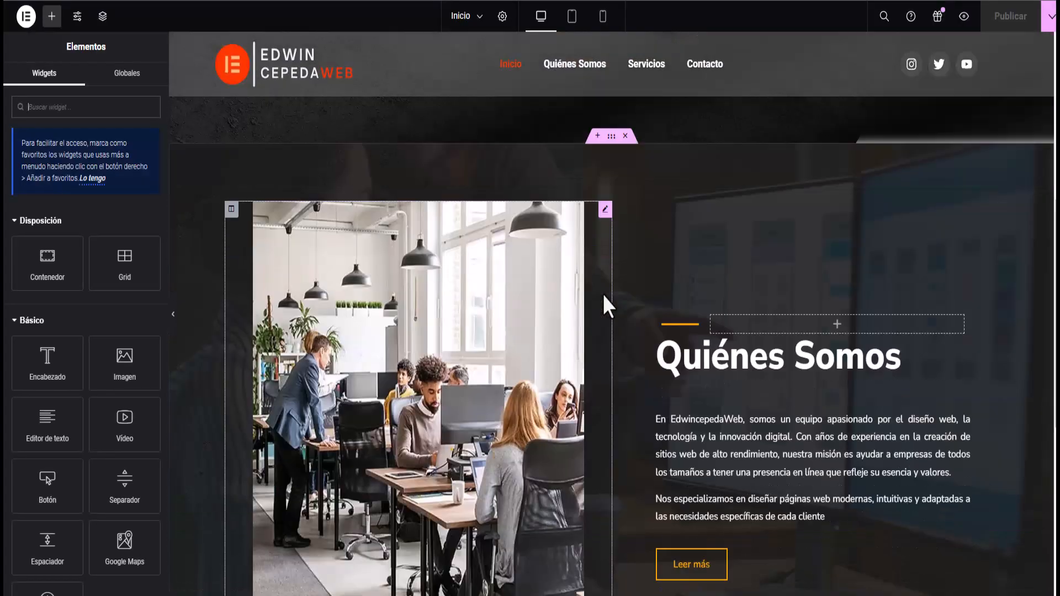
pyautogui.scroll(10, 525, 302)
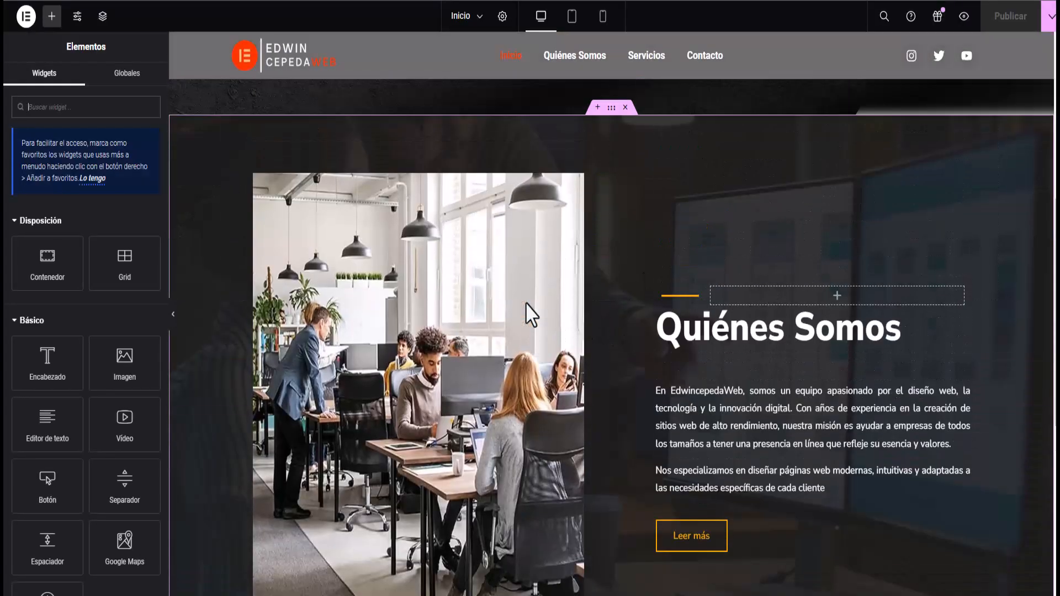
pyautogui.scroll(-5, 566, 367)
pyautogui.scroll(-5, 565, 365)
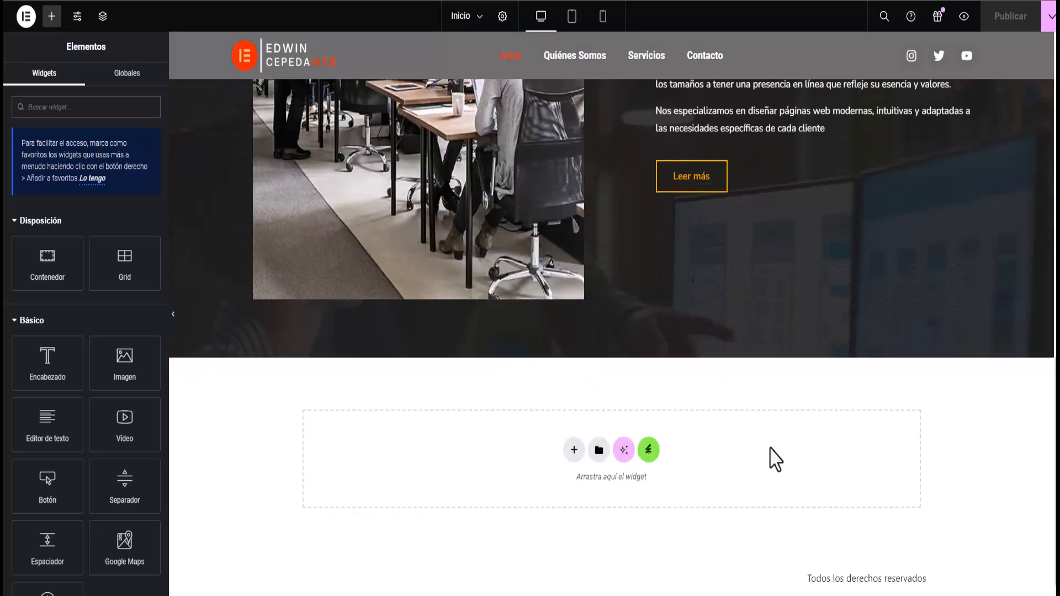
pyautogui.click(648, 450)
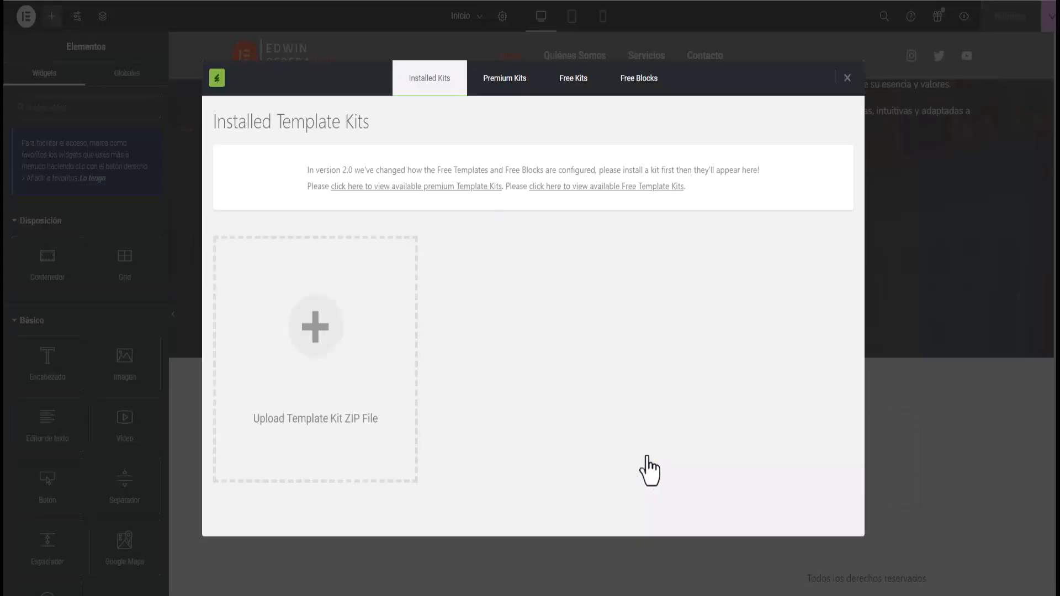
pyautogui.click(644, 82)
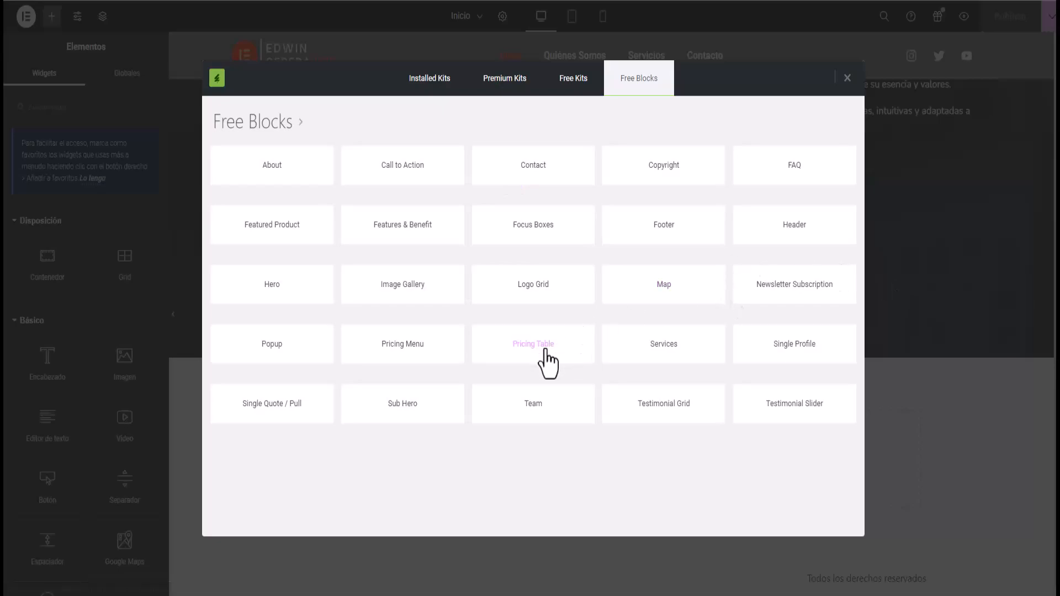
pyautogui.click(638, 350)
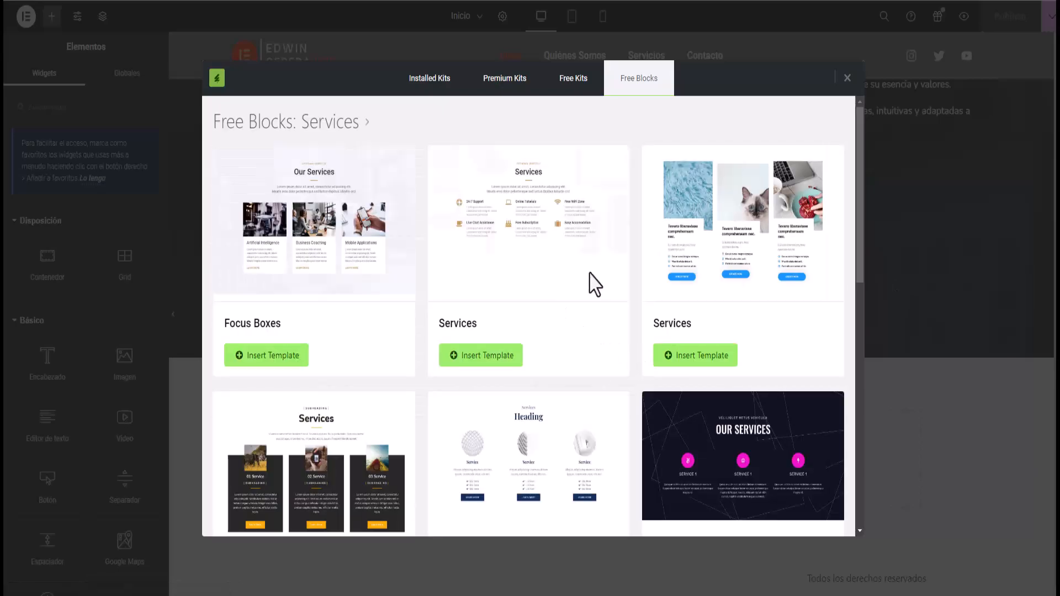
# Insert the Services block template that has three dark photo cards with orange buttons
pyautogui.scroll(-3, 637, 249)
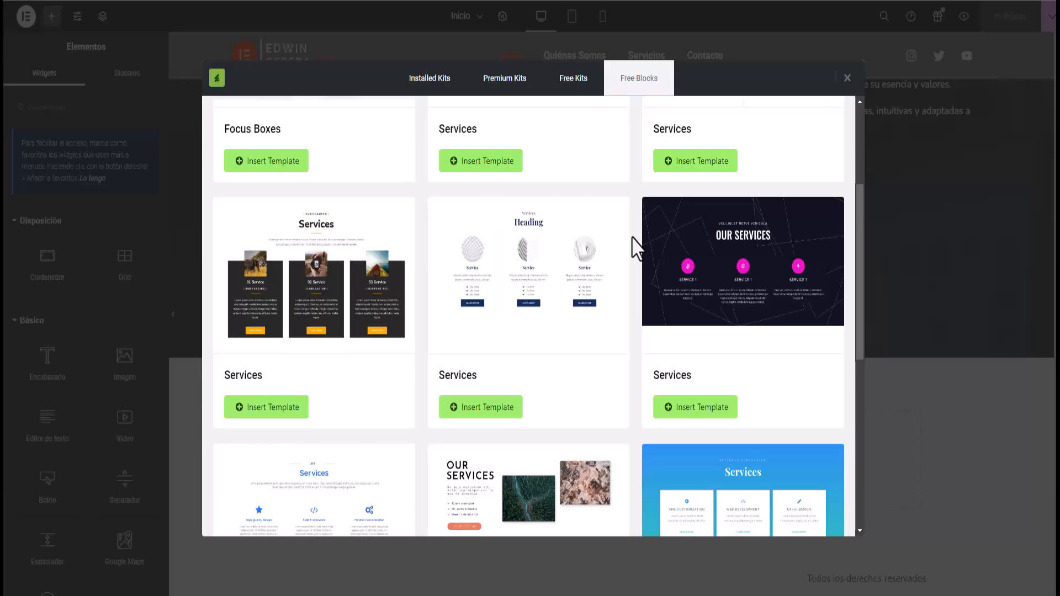
pyautogui.scroll(-6, 637, 249)
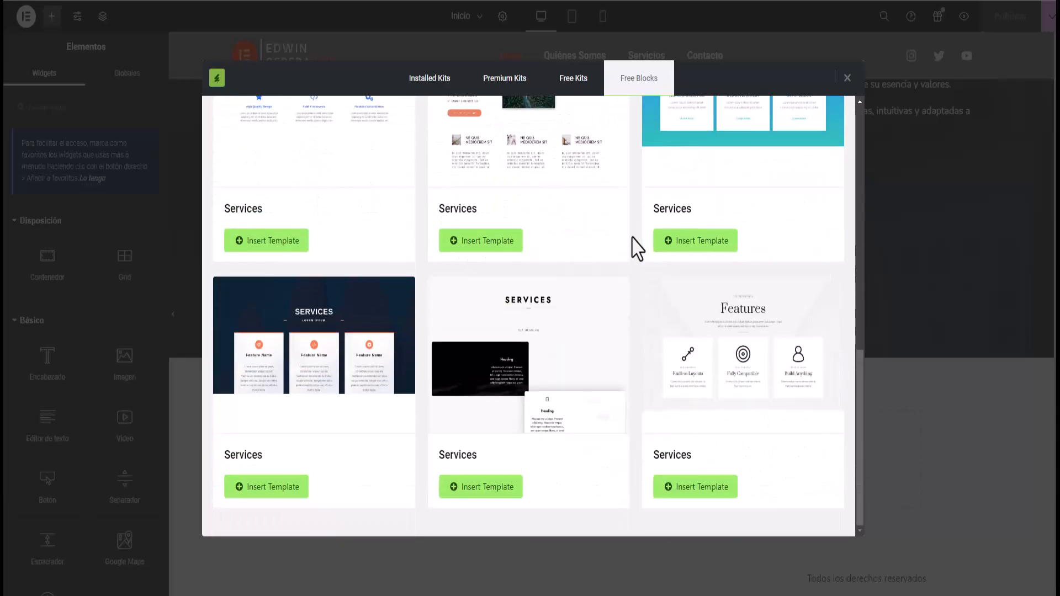
pyautogui.scroll(5, 634, 284)
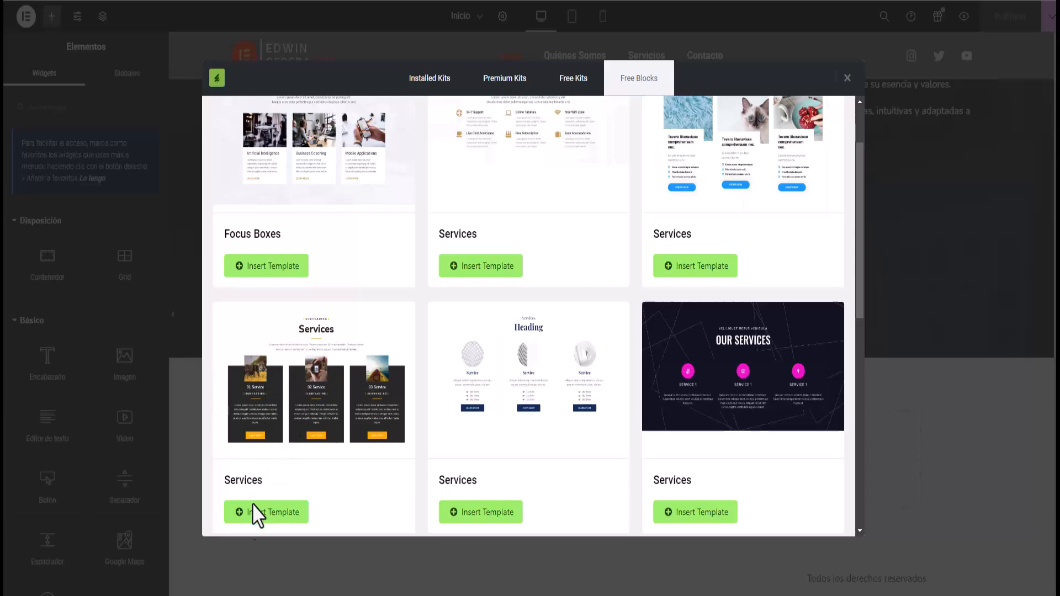
pyautogui.click(268, 513)
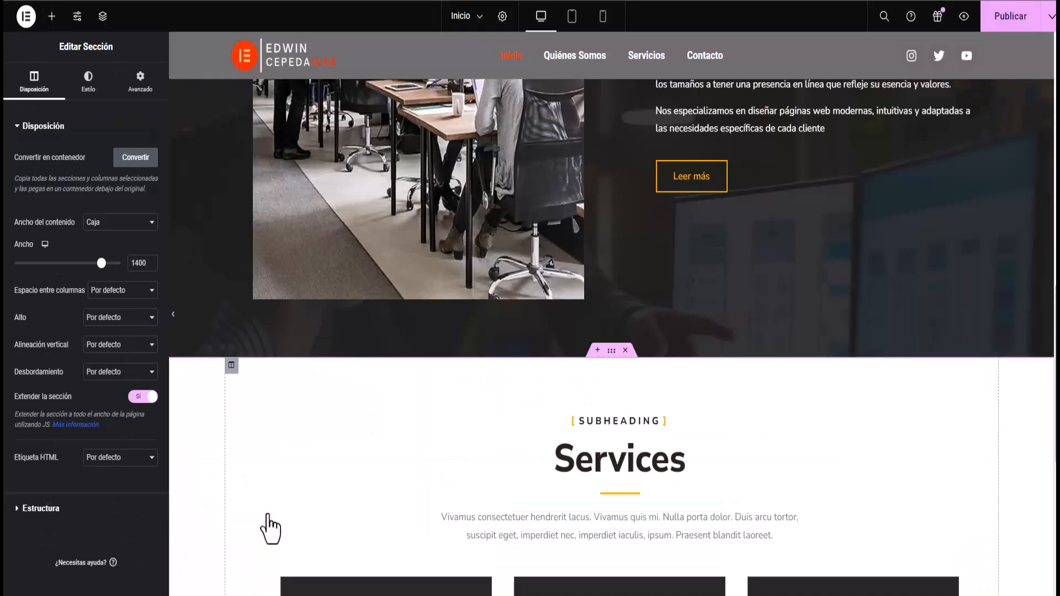
# Delete the inner section holding the subheading, Services title and intro text above the three cards
pyautogui.scroll(-2, 892, 385)
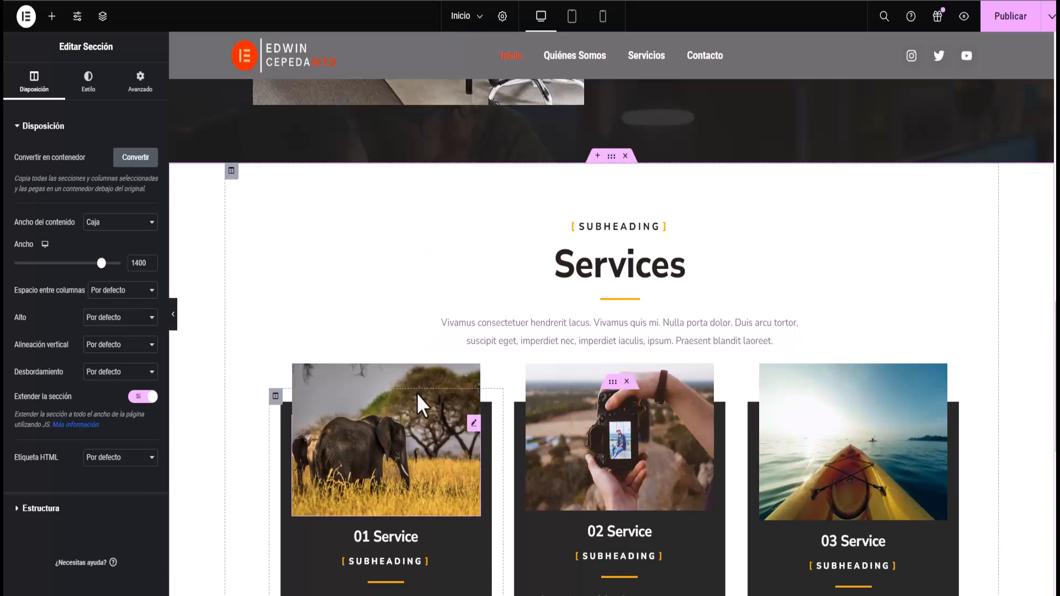
pyautogui.scroll(3, 618, 337)
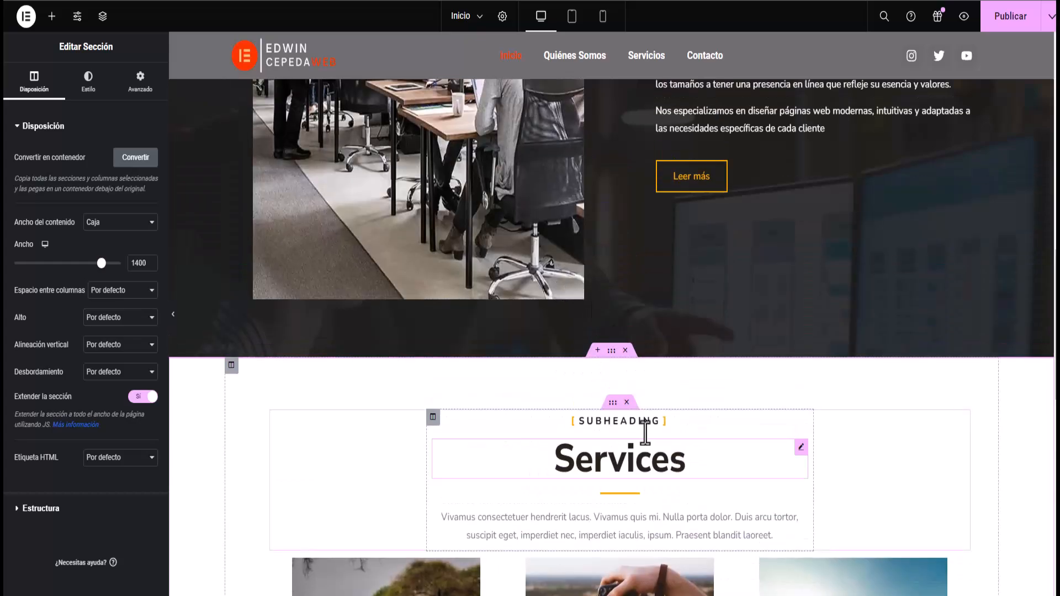
pyautogui.click(626, 402)
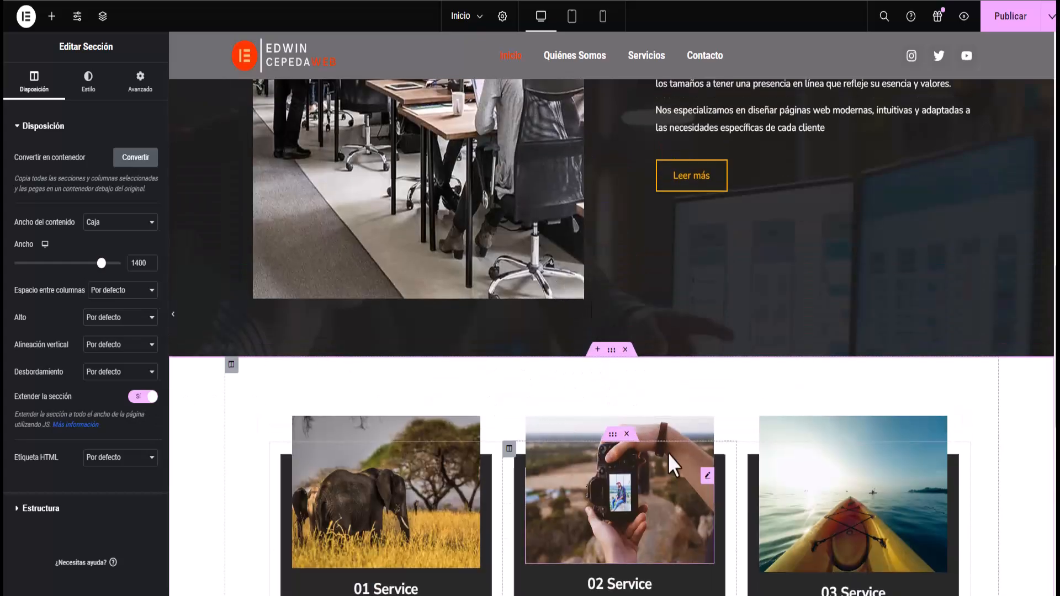
# Replace the elephant photo in the 01 Service card with the media library's computer monitor icon, 3.fw_.png
pyautogui.scroll(-8, 668, 453)
pyautogui.scroll(4, 662, 385)
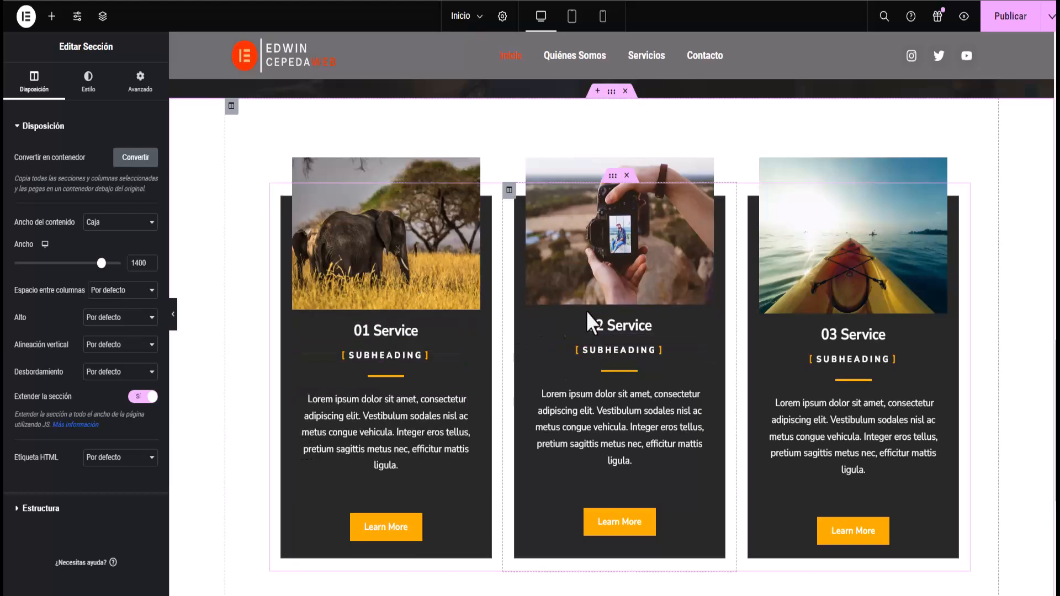
pyautogui.click(360, 254)
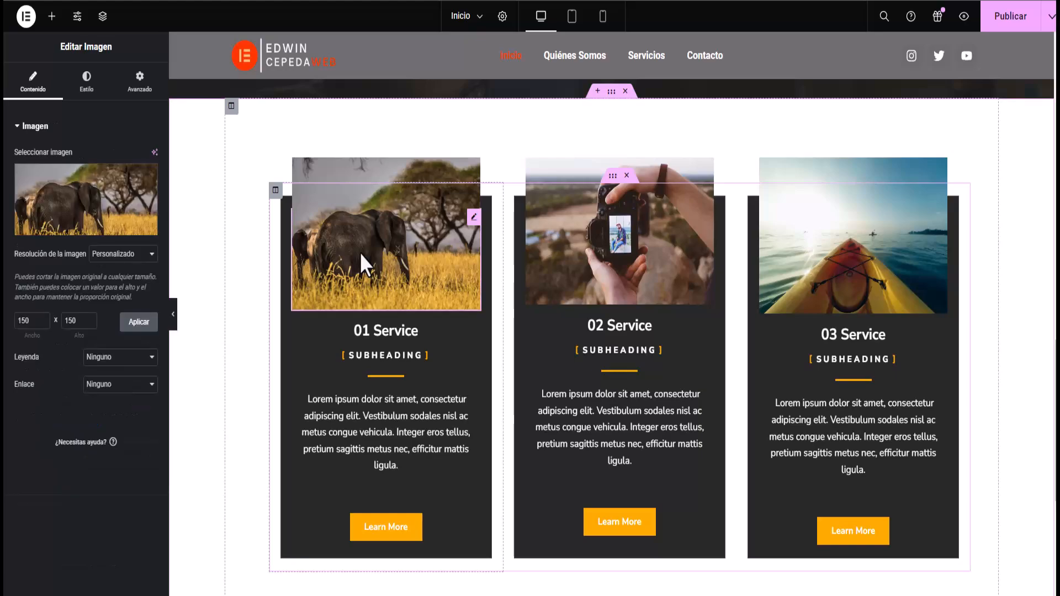
pyautogui.click(75, 208)
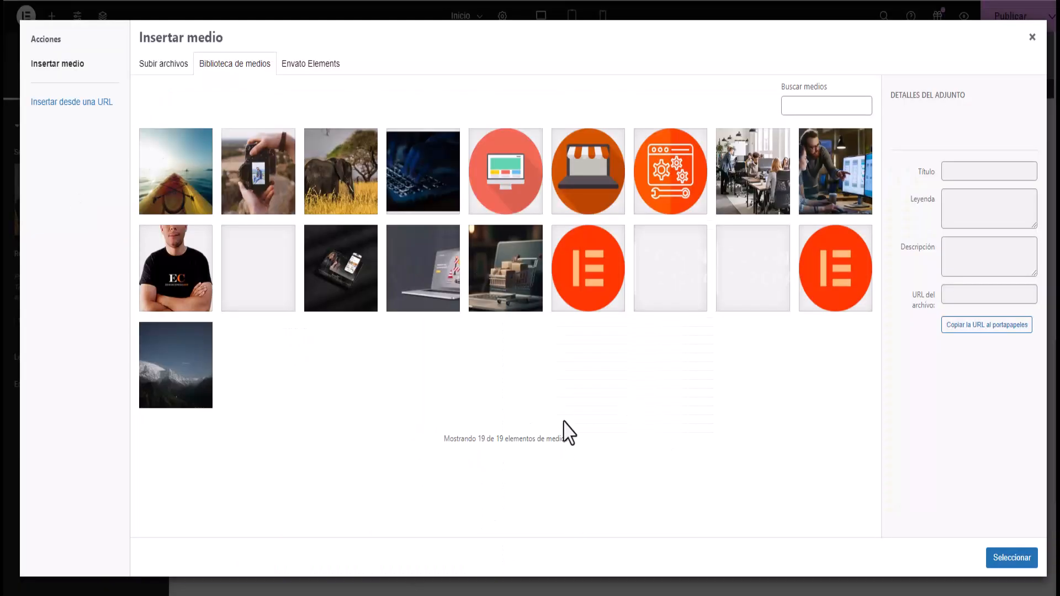
pyautogui.click(505, 176)
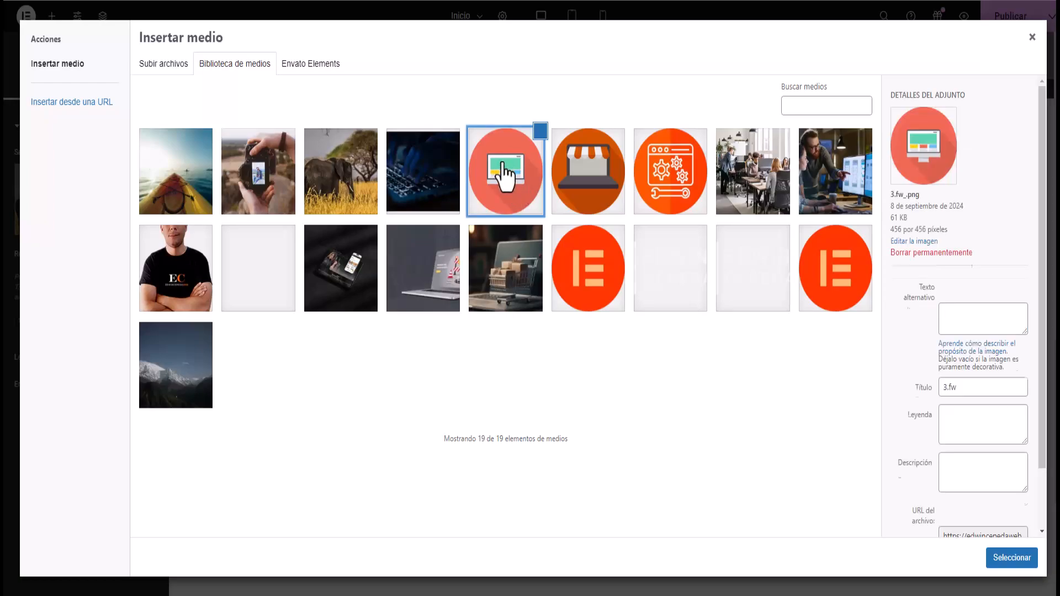
pyautogui.click(994, 560)
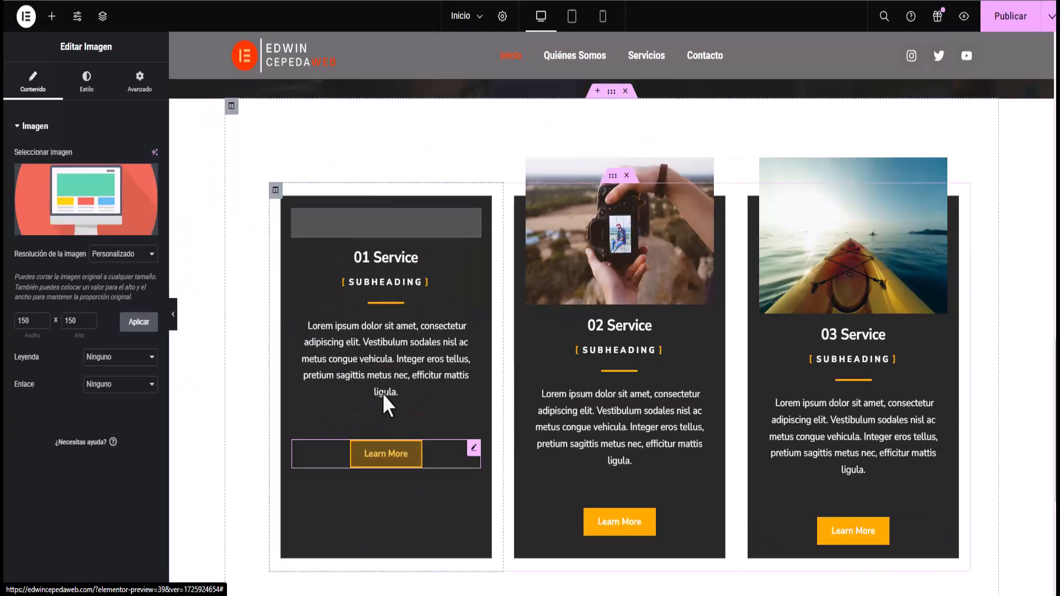
# Replace the camera photo in the 02 Service card with the media library's laptop storefront icon
pyautogui.click(610, 227)
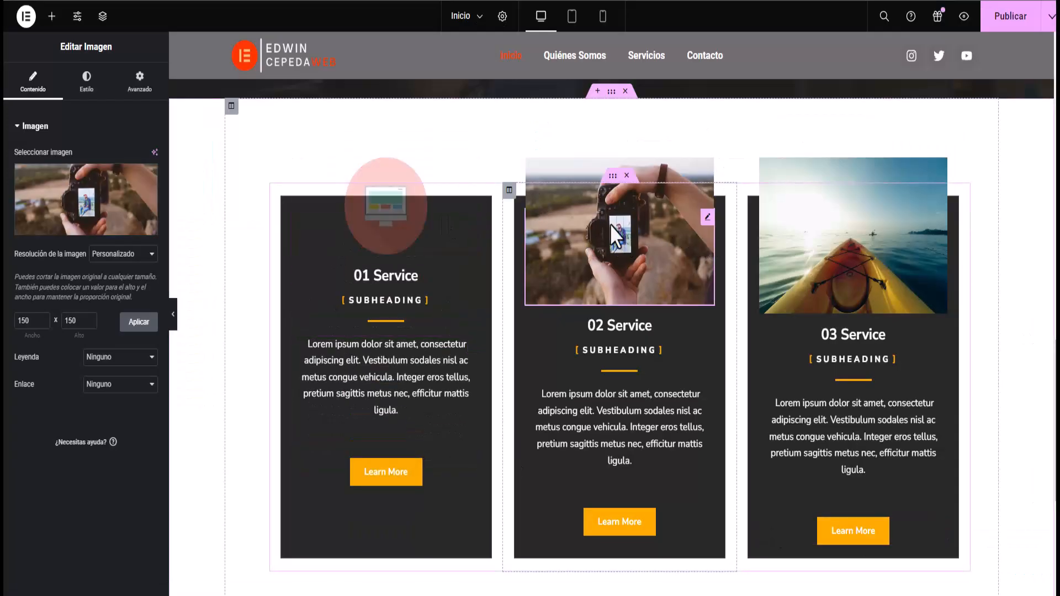
pyautogui.click(70, 210)
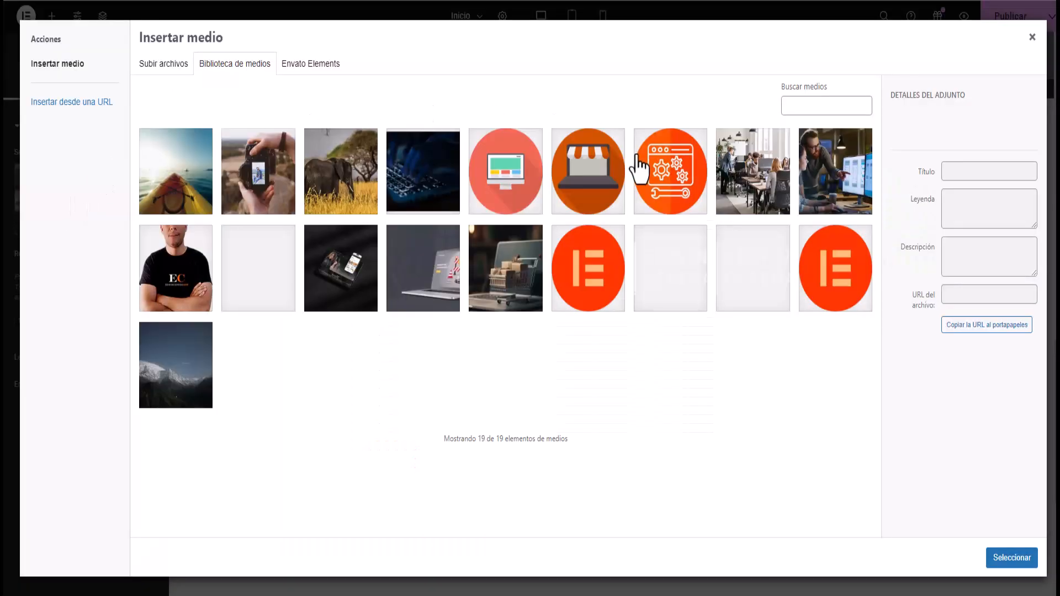
pyautogui.click(607, 176)
pyautogui.click(1015, 559)
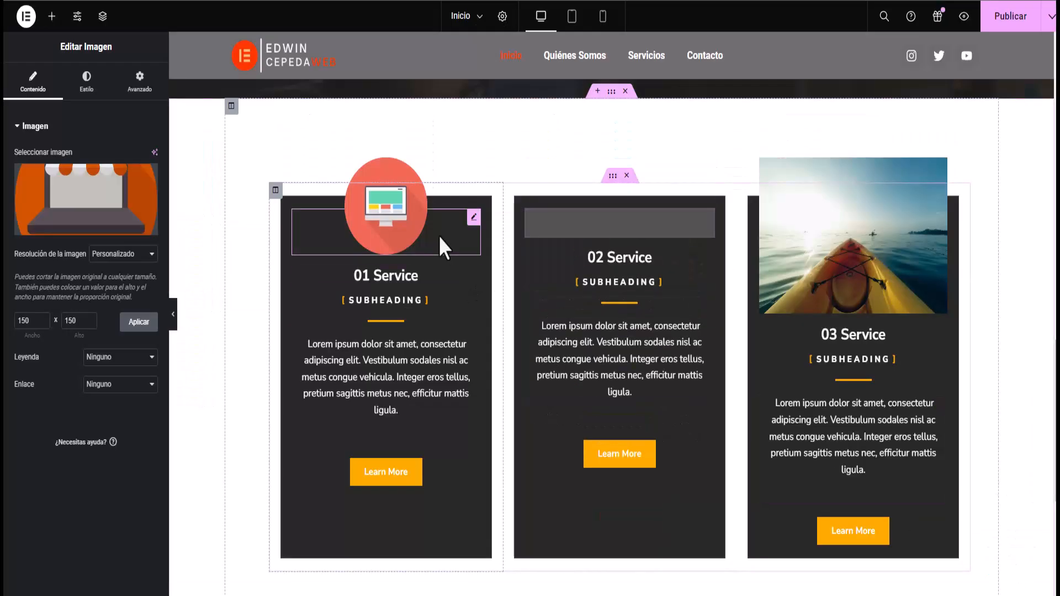
# Replace the kayak photo in the 03 Service card with the media library's gears and wrench icon, 1.fw_.png
pyautogui.click(867, 224)
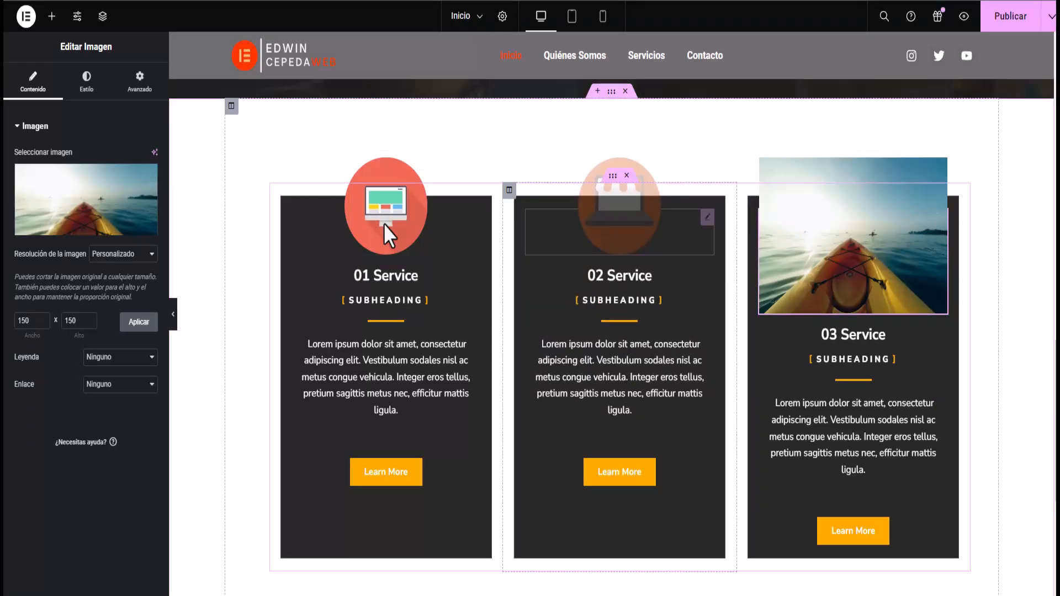
pyautogui.click(70, 212)
pyautogui.click(670, 213)
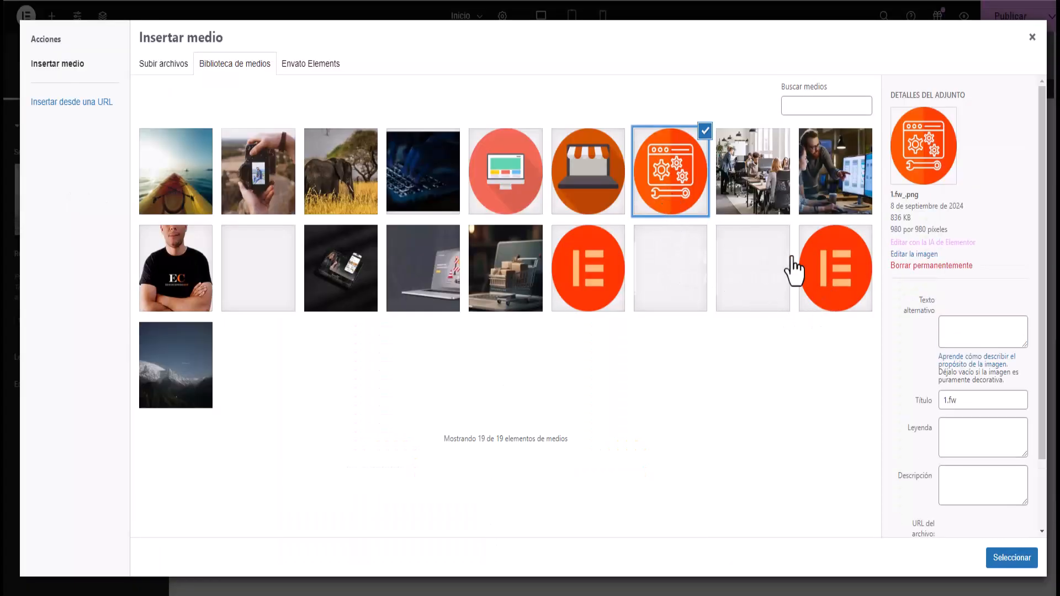
pyautogui.click(1015, 559)
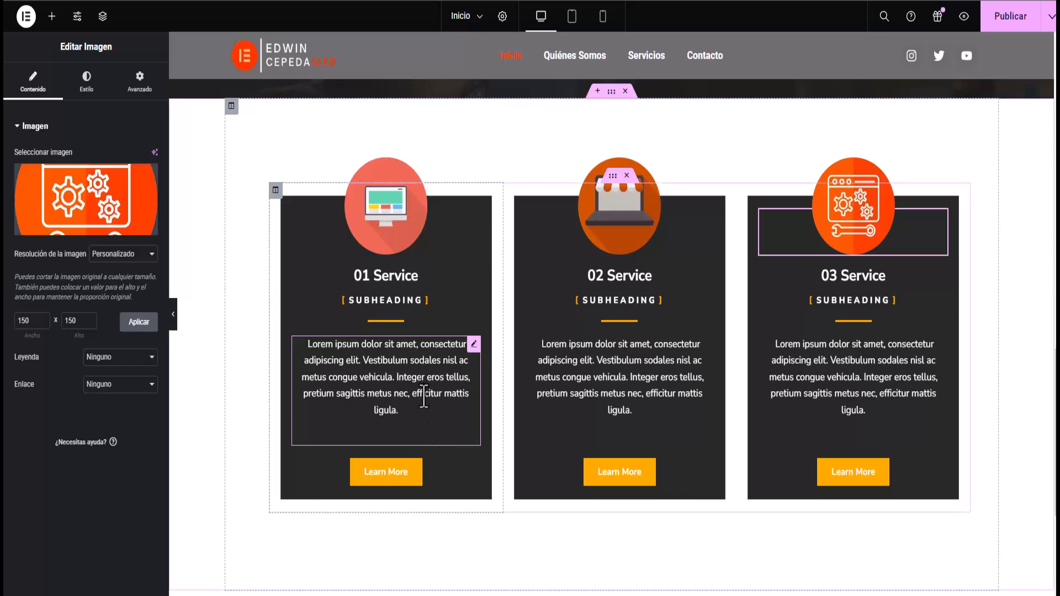
# Change the 01 Service card's title to "Diseño de Páginas Web"
pyautogui.click(416, 279)
pyautogui.click(62, 175)
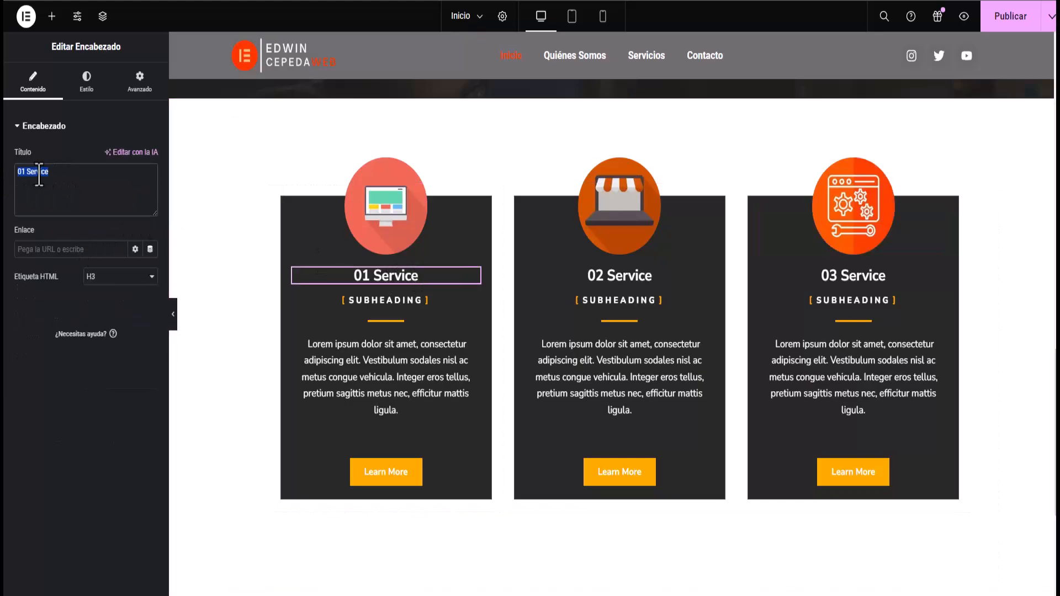
pyautogui.rightClick(38, 175)
pyautogui.click(75, 254)
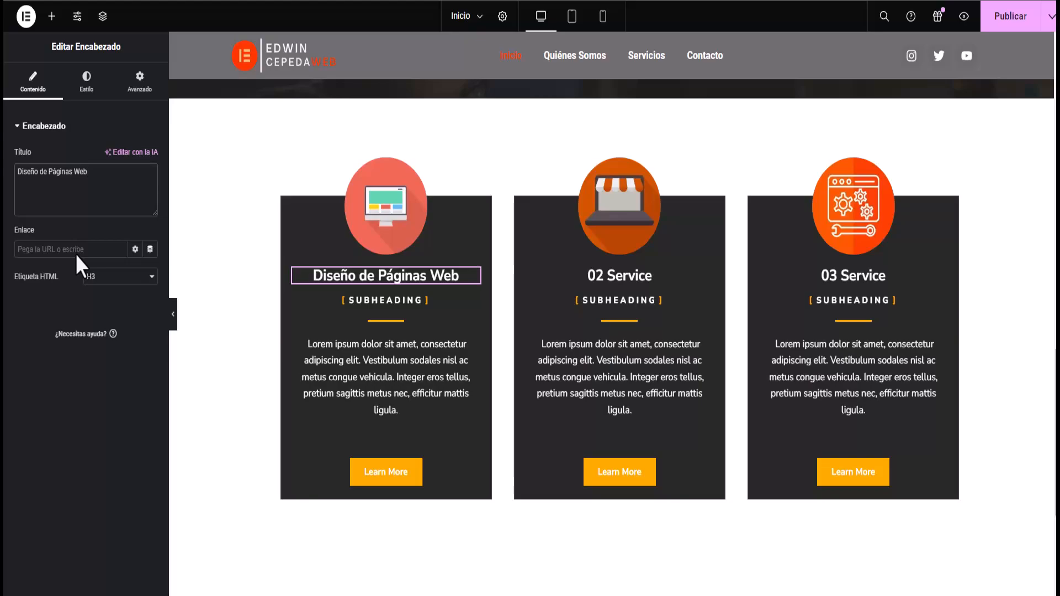
# Change the 02 Service card's title to "Creación de Tiendas Online"
pyautogui.click(619, 275)
pyautogui.tripleClick(60, 180)
pyautogui.rightClick(73, 175)
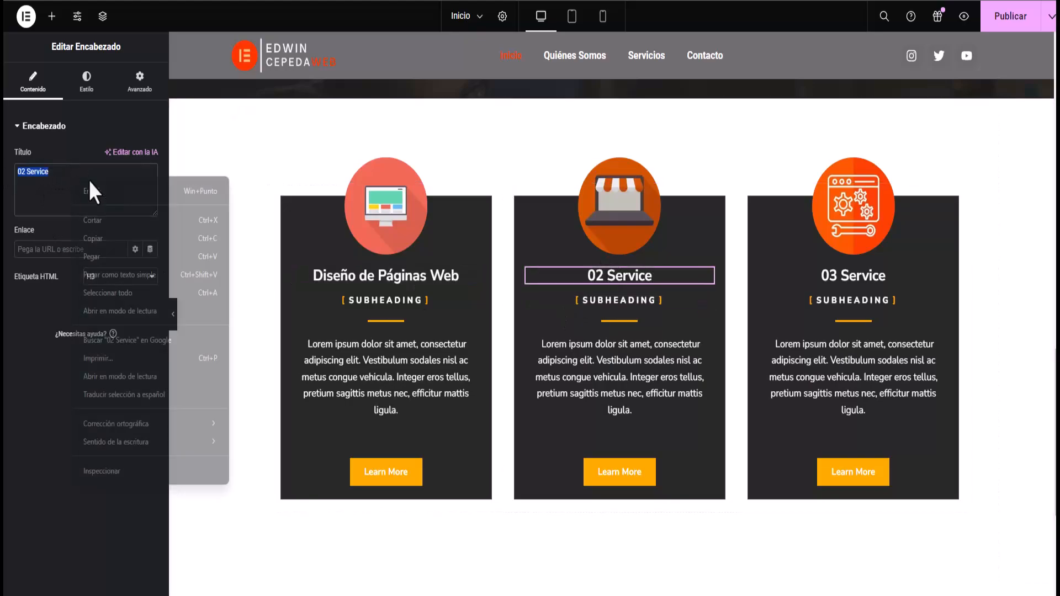
pyautogui.click(105, 254)
# Change the 03 Service card's title to "Mantenimiento de Páginas Web"
pyautogui.click(861, 275)
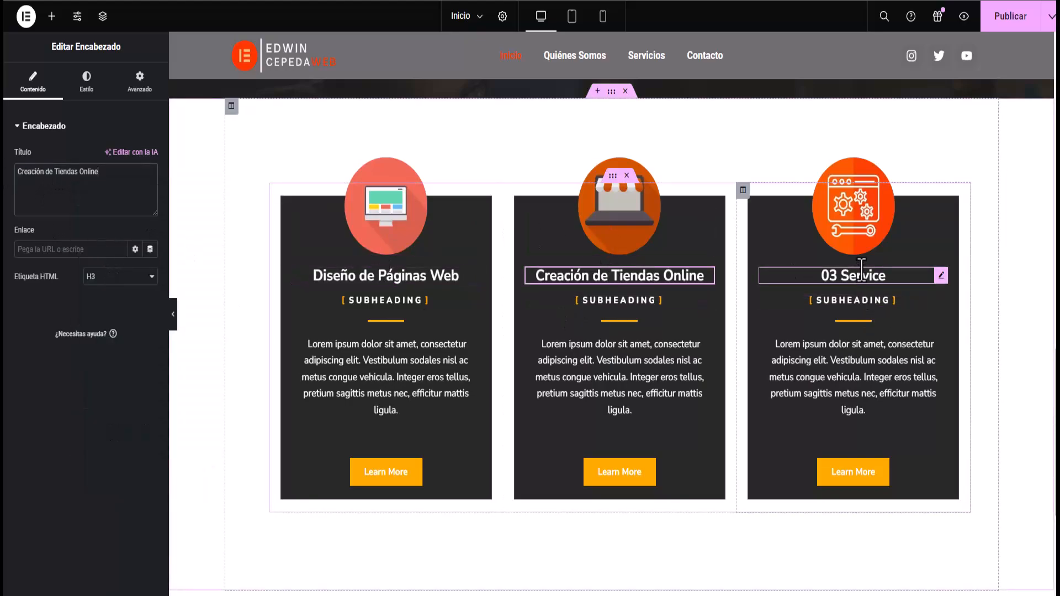
pyautogui.click(92, 176)
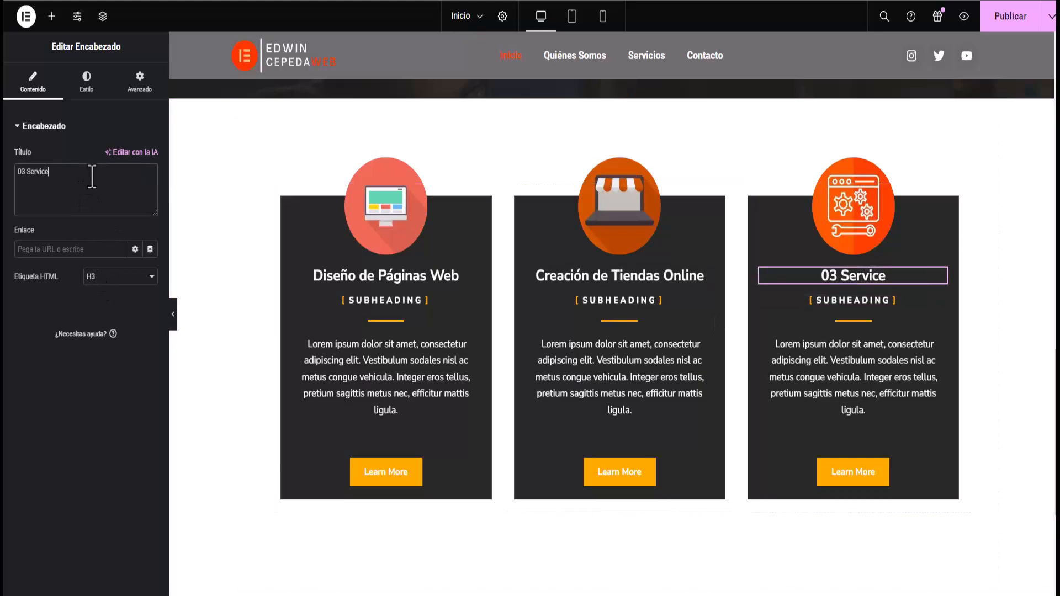
pyautogui.moveTo(91, 176); pyautogui.dragTo(26, 165)
pyautogui.rightClick(83, 176)
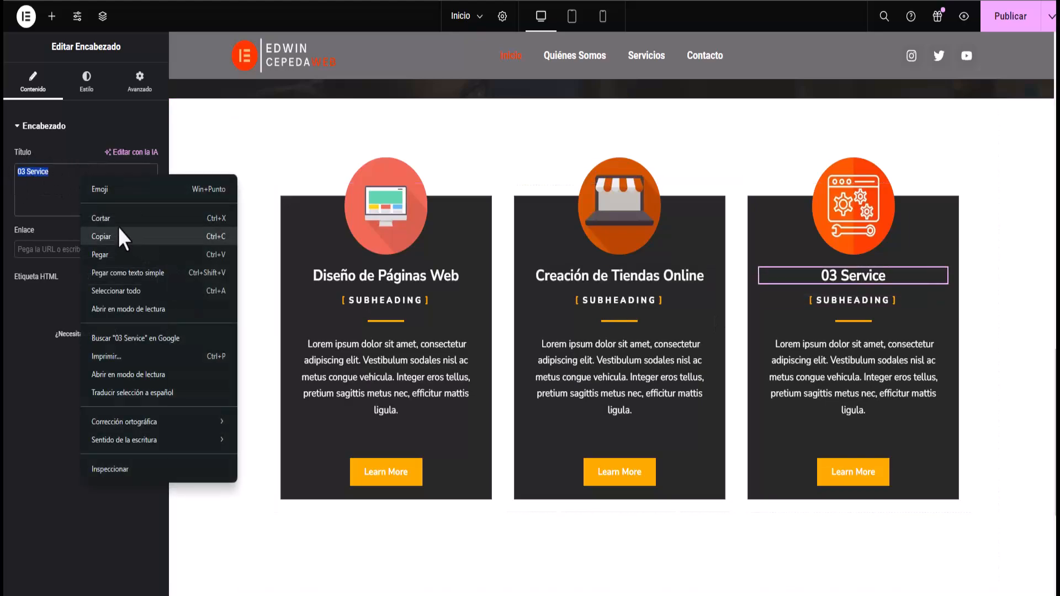
pyautogui.click(108, 251)
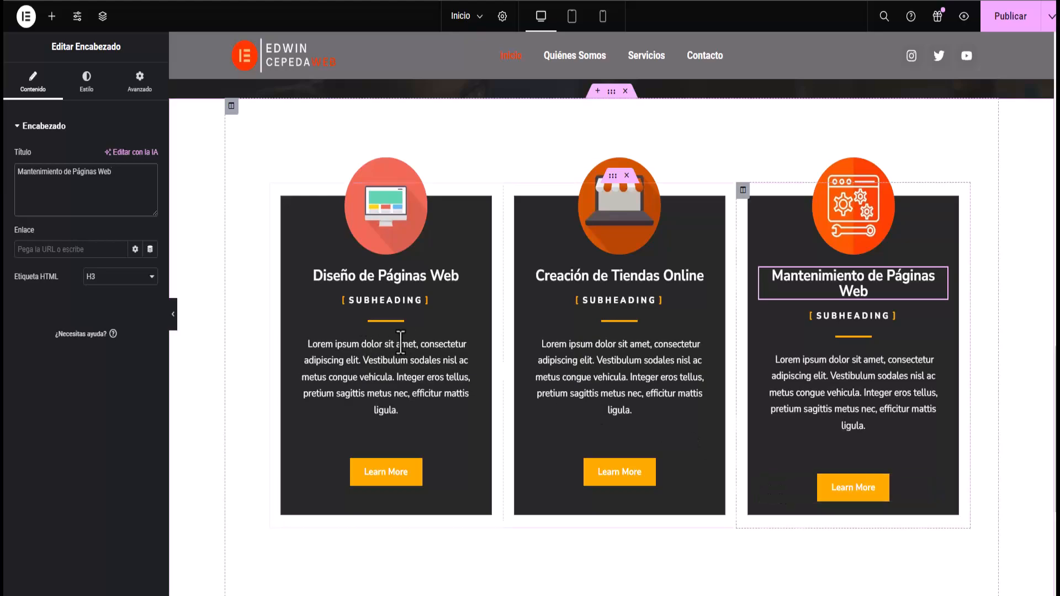
# Delete the "Subheading" heading from all three service cards
pyautogui.click(401, 302)
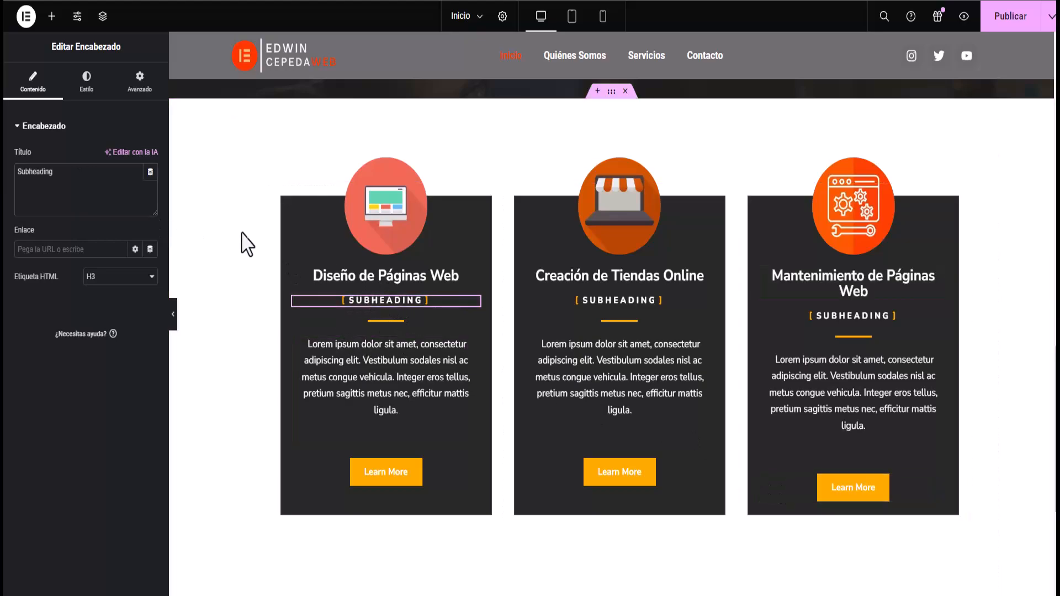
pyautogui.rightClick(476, 305)
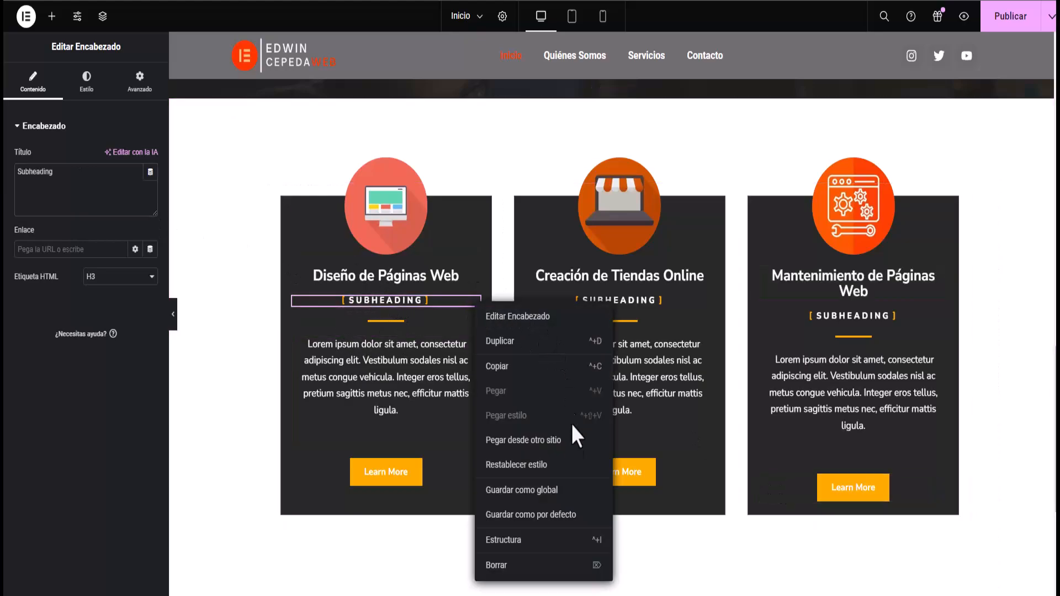
pyautogui.click(556, 565)
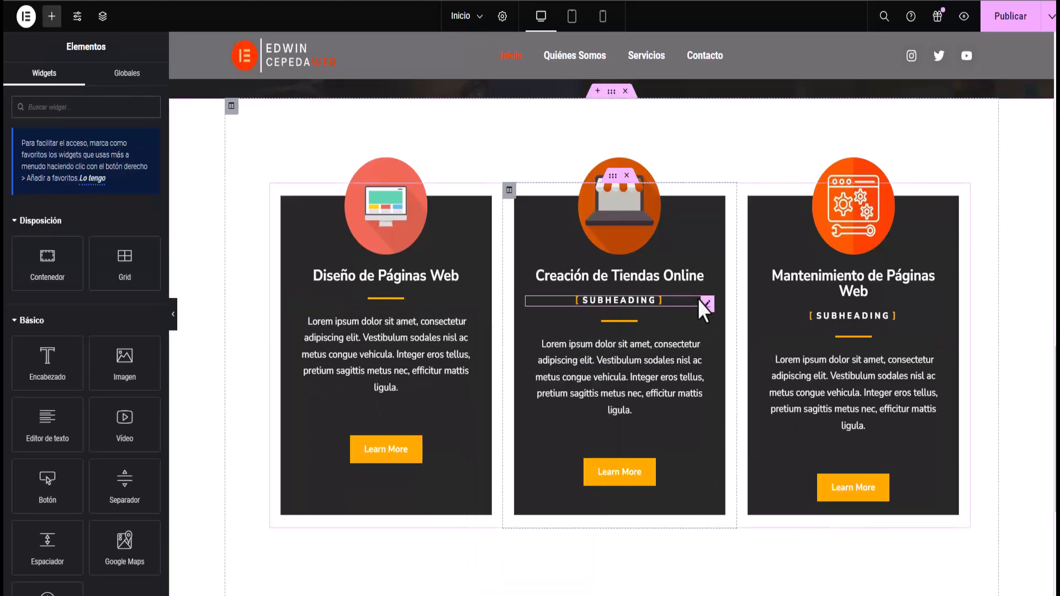
pyautogui.rightClick(707, 309)
pyautogui.click(761, 568)
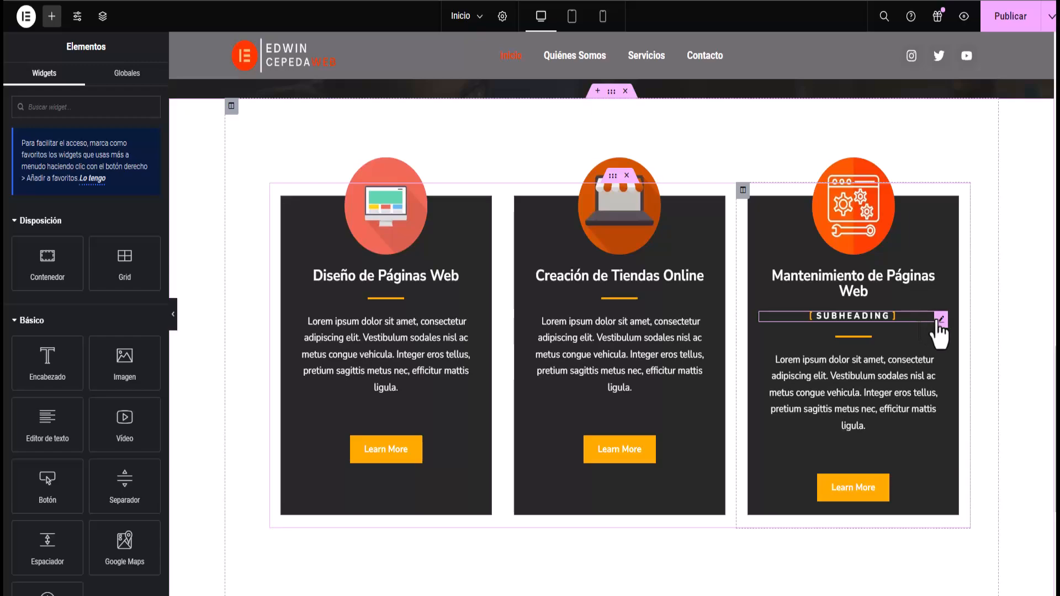
pyautogui.rightClick(940, 318)
pyautogui.click(946, 580)
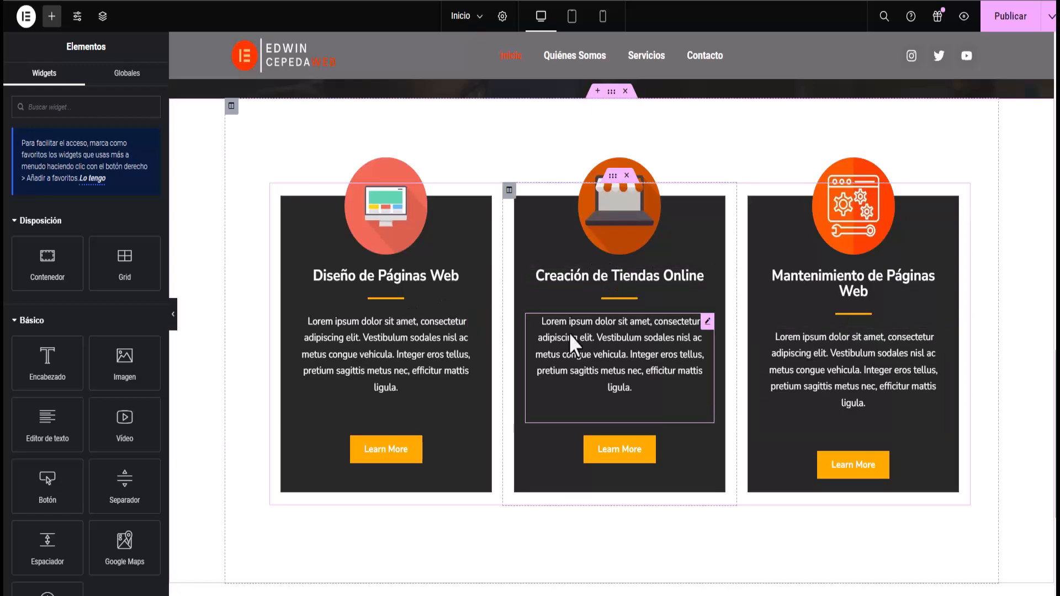
# Replace the Diseño de Páginas Web card's placeholder text with the copied description beginning "Creamos sitios web modernos, profesionales y adaptados"
pyautogui.click(381, 352)
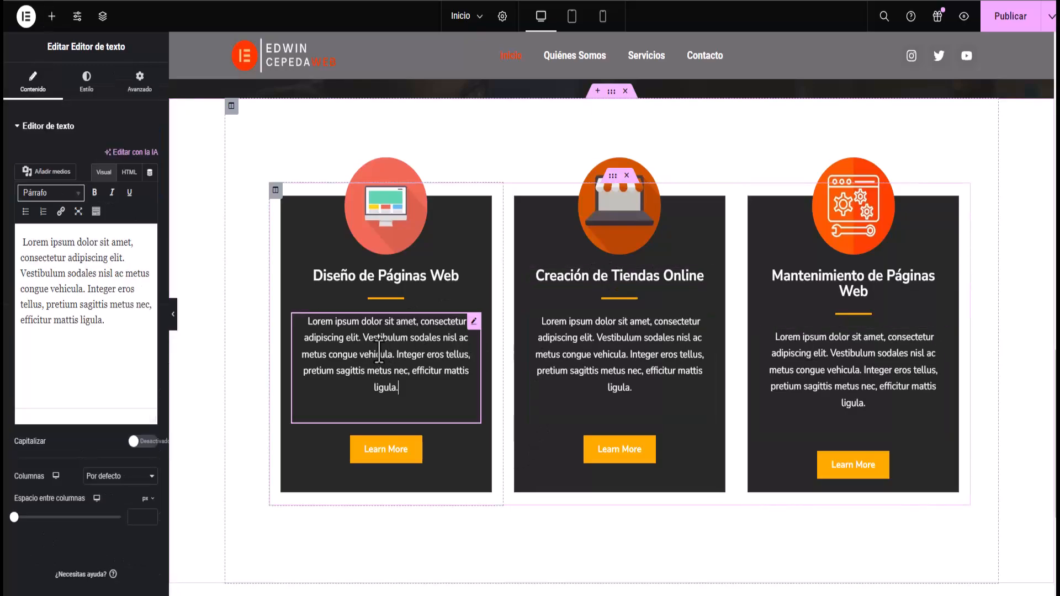
pyautogui.moveTo(106, 321); pyautogui.dragTo(22, 243)
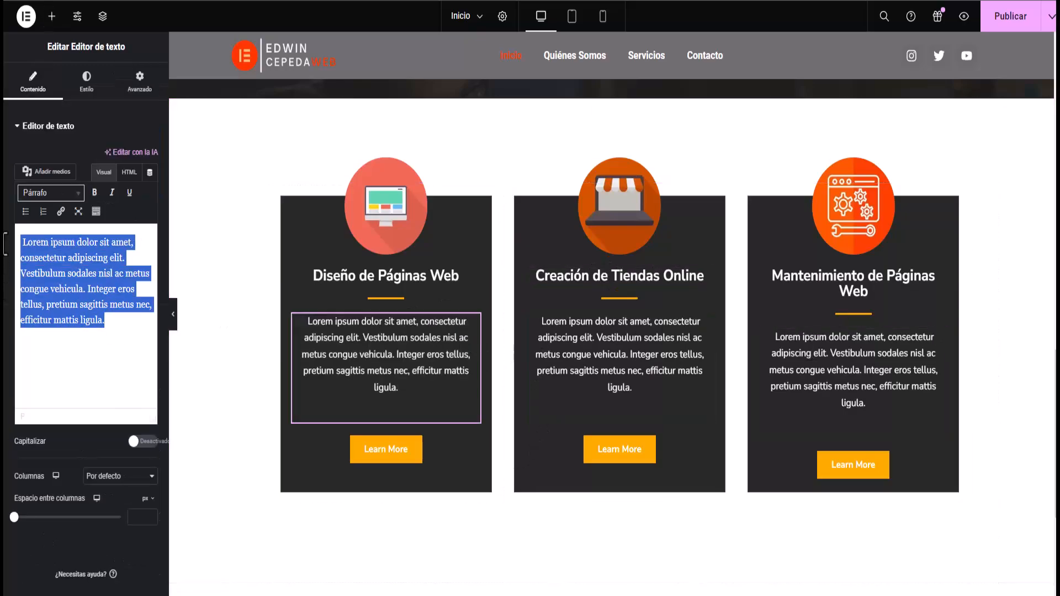
pyautogui.press('BackSpace')
pyautogui.rightClick(35, 244)
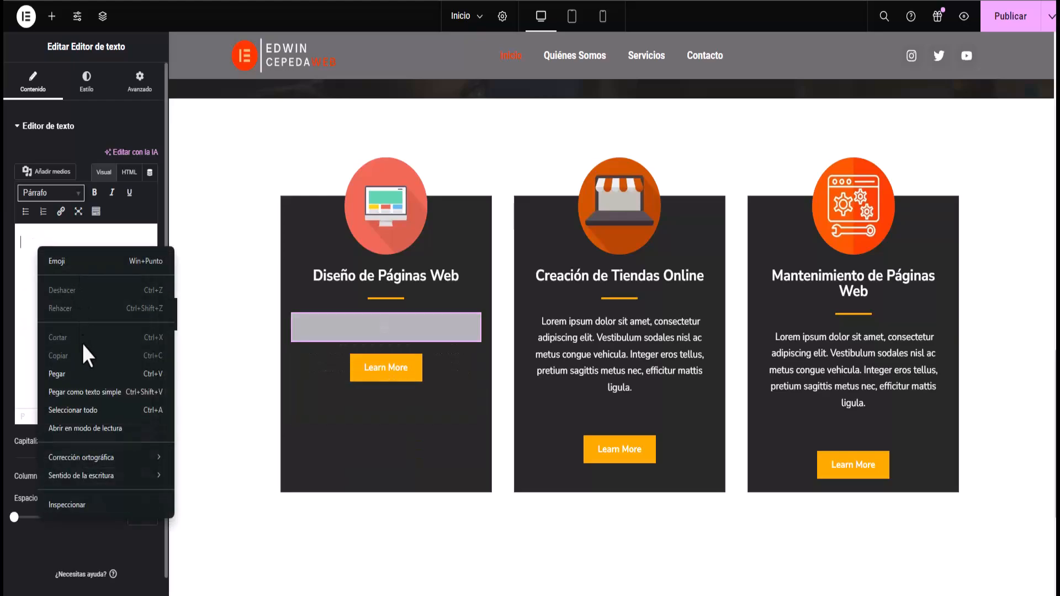
pyautogui.click(87, 373)
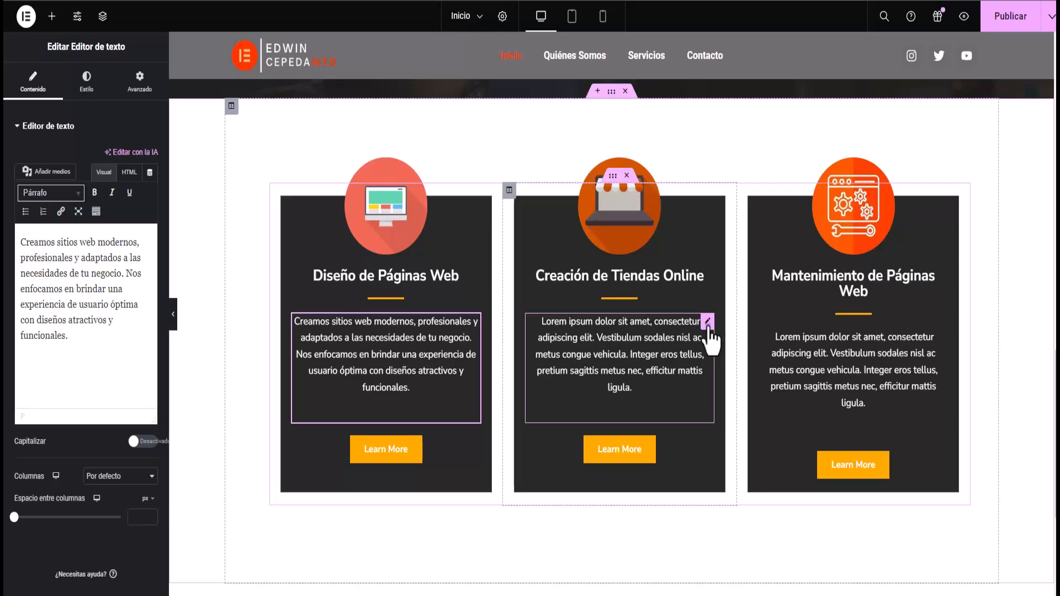
# Replace the Creación de Tiendas Online card's placeholder text with the copied description beginning "Lleva tu negocio al mundo digital"
pyautogui.click(708, 329)
pyautogui.moveTo(118, 326); pyautogui.dragTo(6, 245)
pyautogui.press('BackSpace')
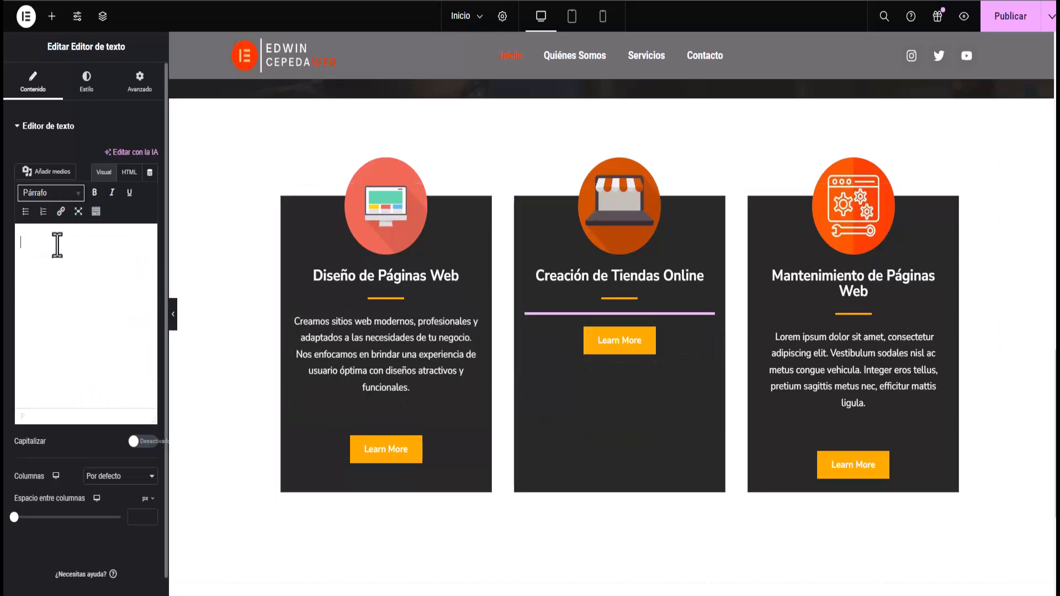
pyautogui.rightClick(57, 243)
pyautogui.click(104, 373)
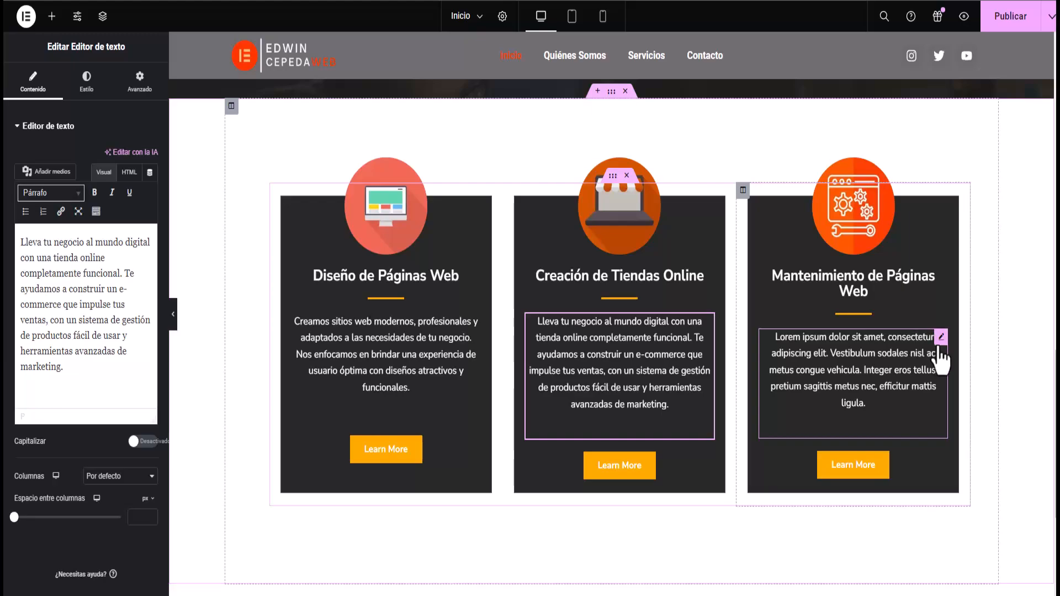
# Replace the Mantenimiento de Páginas Web card's placeholder text with the copied description beginning "Mantén tu sitio web siempre actualizado"
pyautogui.click(938, 346)
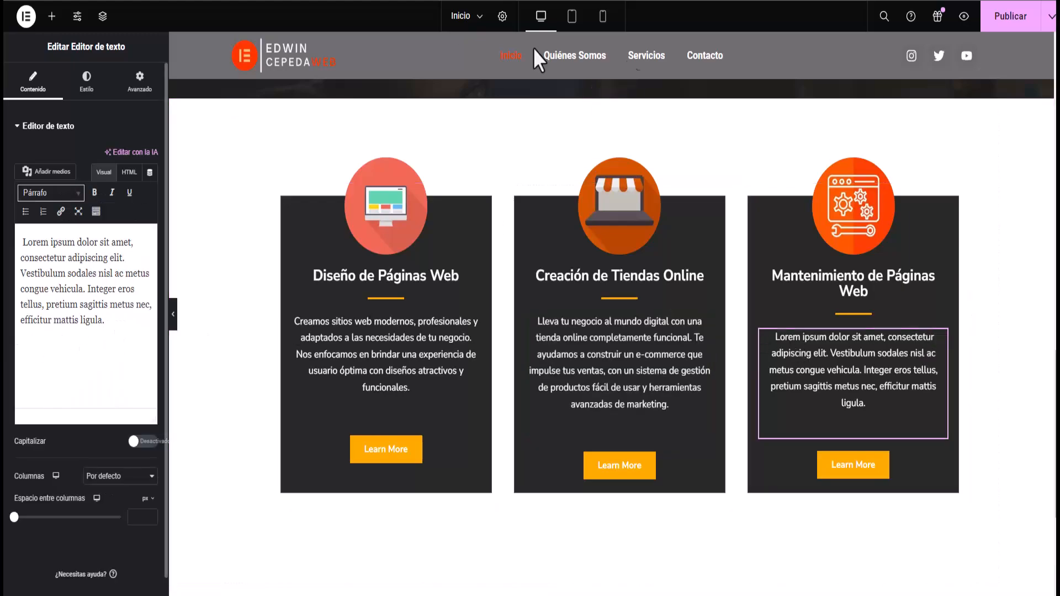
pyautogui.moveTo(113, 322); pyautogui.dragTo(5, 212)
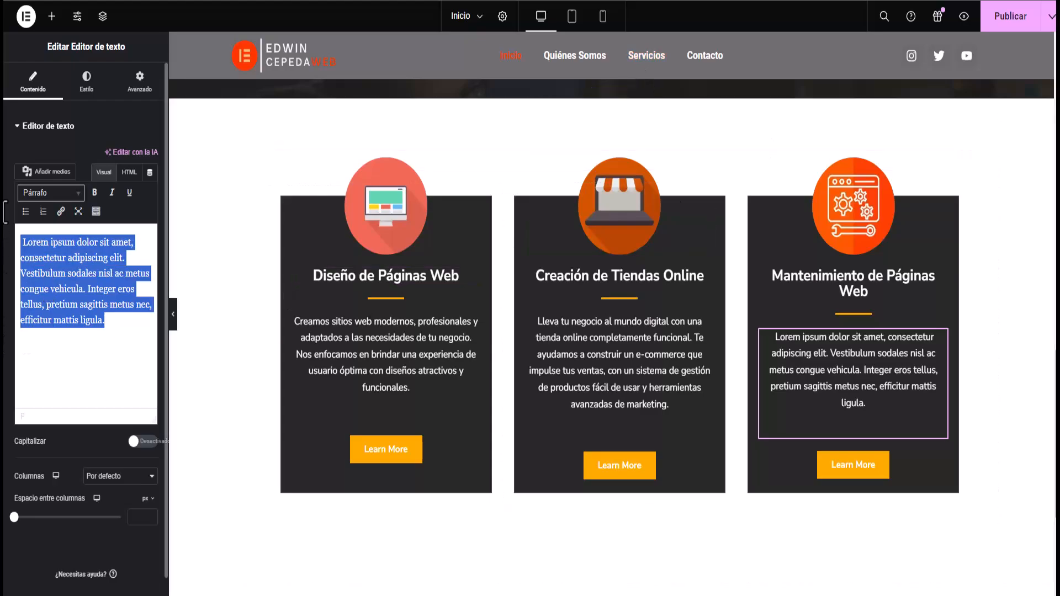
pyautogui.press('BackSpace')
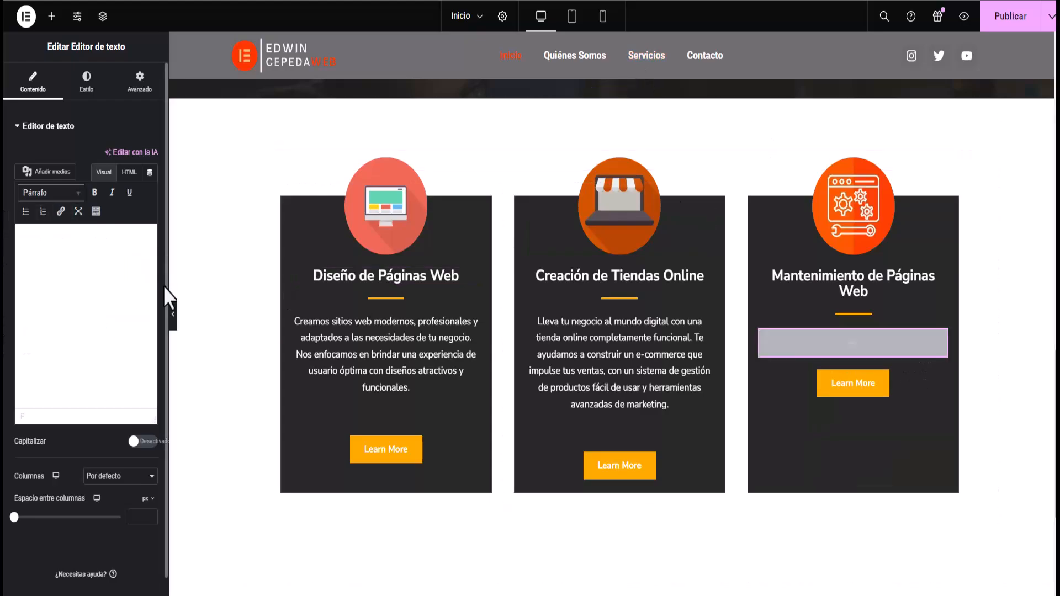
pyautogui.rightClick(36, 246)
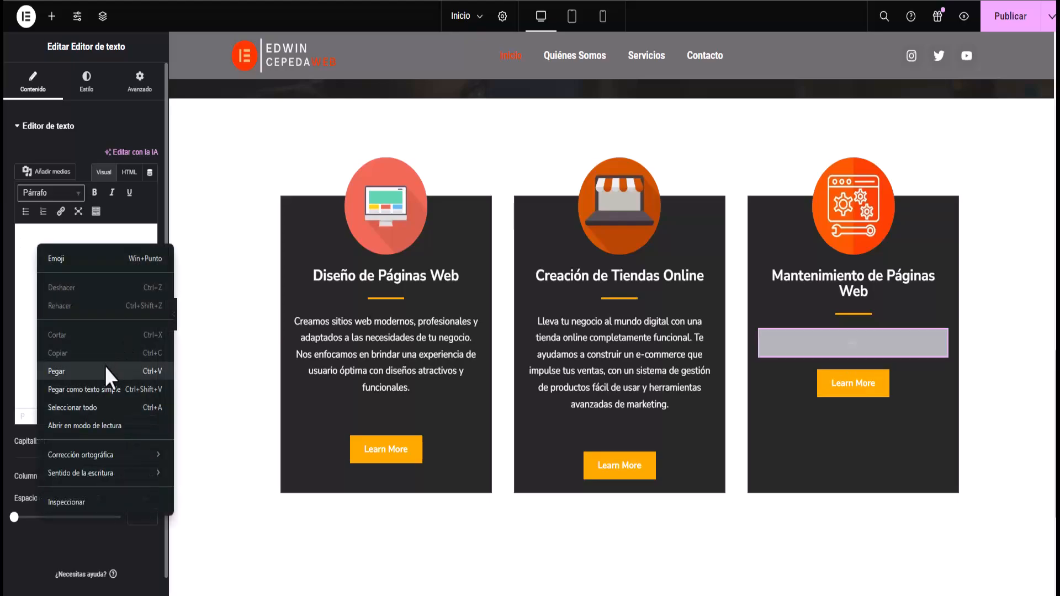
pyautogui.click(105, 367)
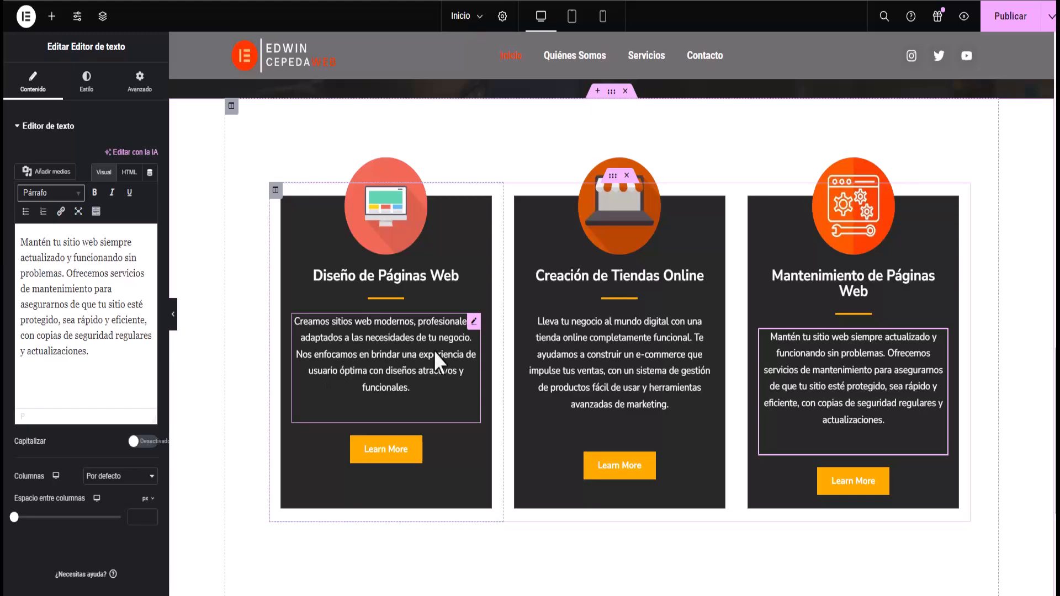
pyautogui.click(678, 402)
pyautogui.moveTo(66, 369); pyautogui.dragTo(21, 373)
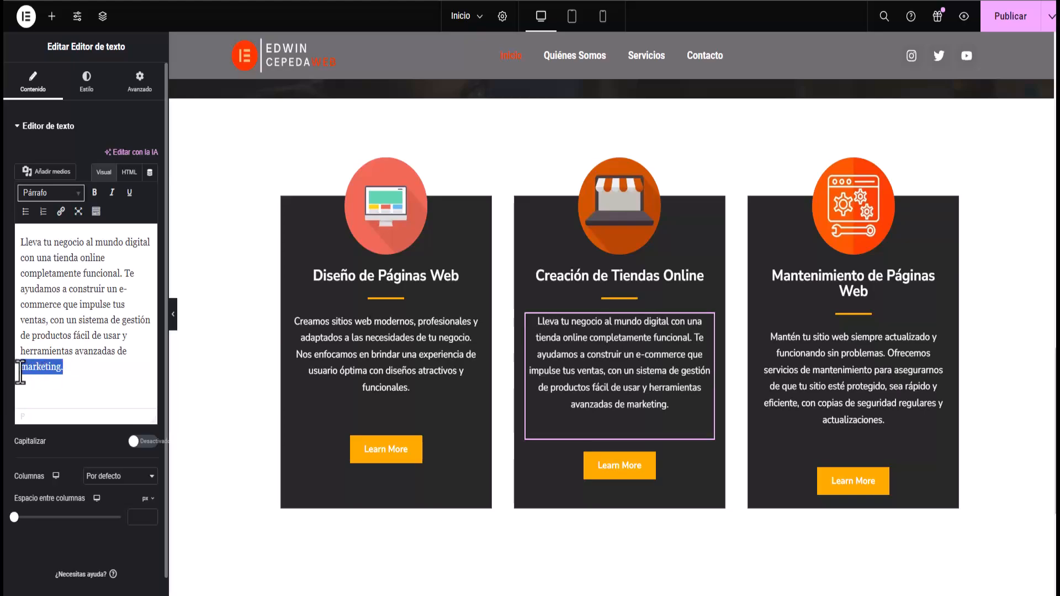
pyautogui.press('BackSpace')
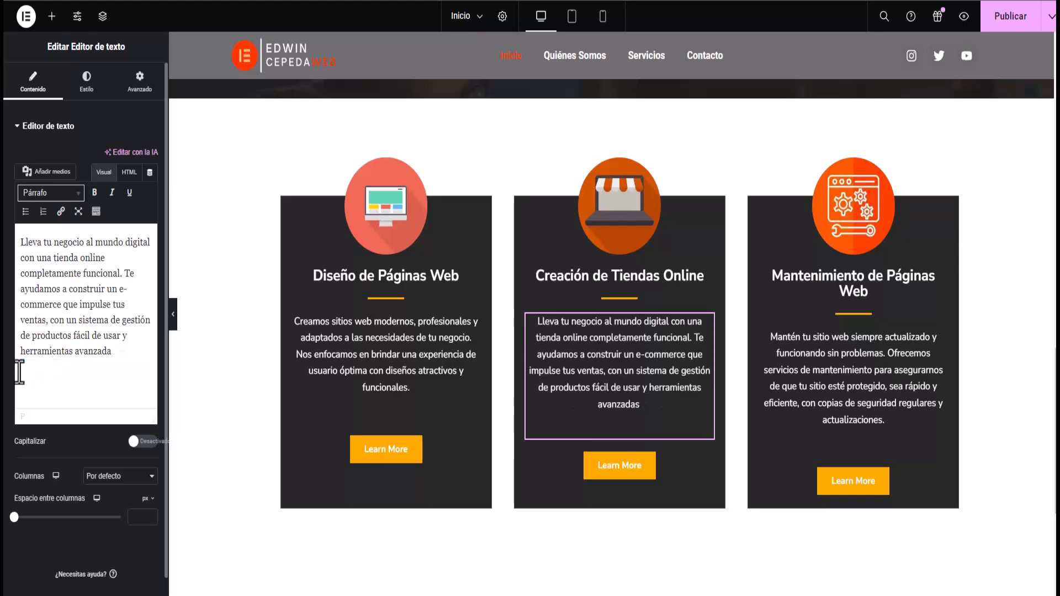
pyautogui.press('BackSpace')
pyautogui.press('BackSpace')
pyautogui.press('BackSpace')
pyautogui.press('BackSpace')
pyautogui.press('BackSpace')
pyautogui.press('BackSpace')
pyautogui.press('BackSpace')
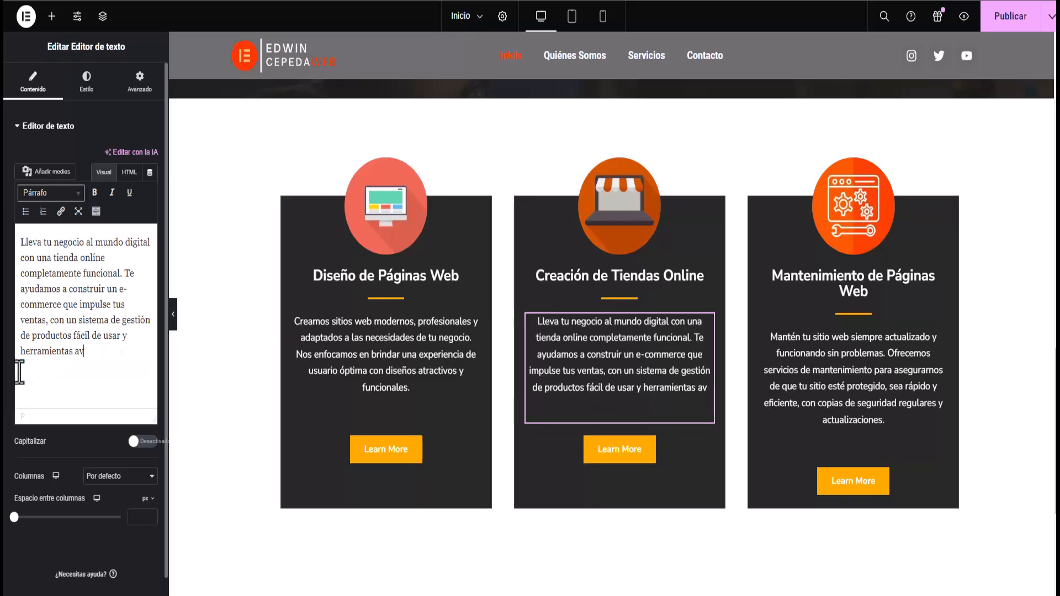
pyautogui.hotkey('ctrl', 'z')
pyautogui.hotkey('ctrl', 'z')
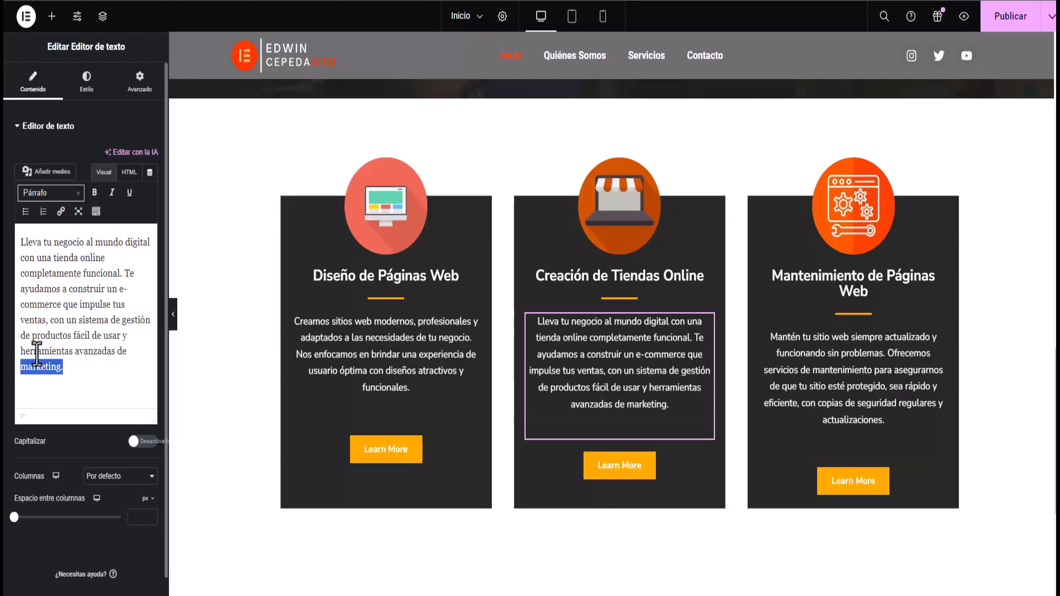
# Delete "avanzadas de marketing." from the end of the Creación de Tiendas Online card's description
pyautogui.press('BackSpace')
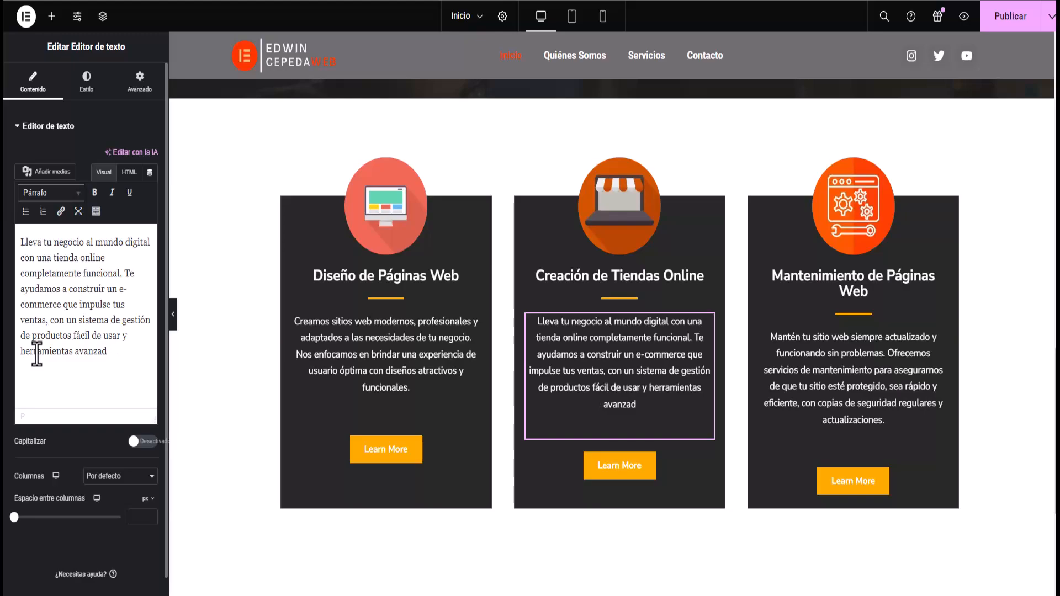
pyautogui.press('BackSpace')
pyautogui.press('BackSpace')
pyautogui.press('BackSpace')
pyautogui.press('BackSpace')
pyautogui.press('BackSpace')
pyautogui.press('BackSpace')
pyautogui.press('BackSpace')
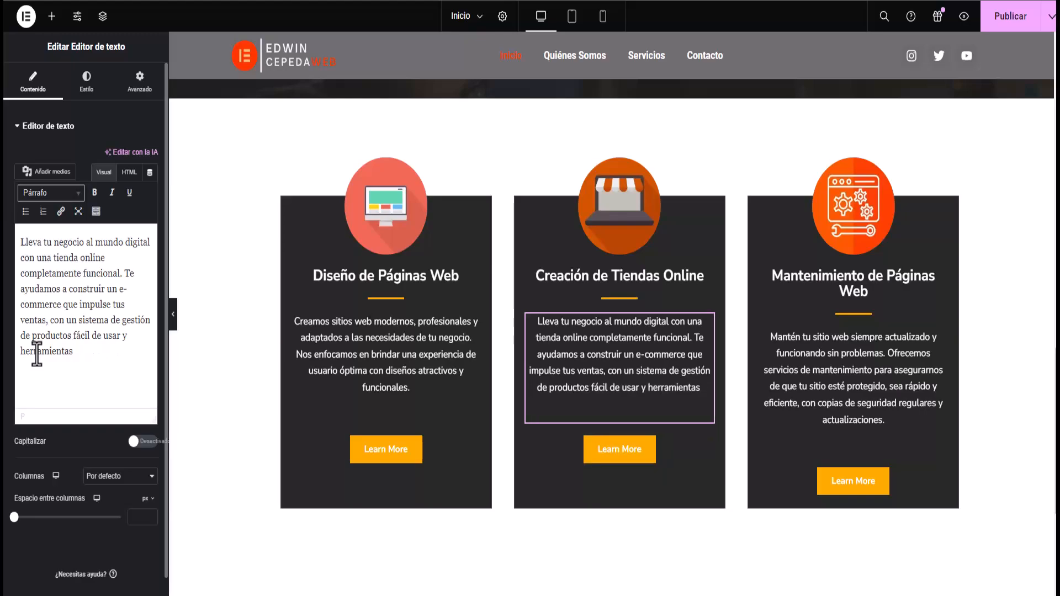
# Shorten the Mantenimiento de Páginas Web card's description so it ends with "sea rápido"
pyautogui.click(850, 422)
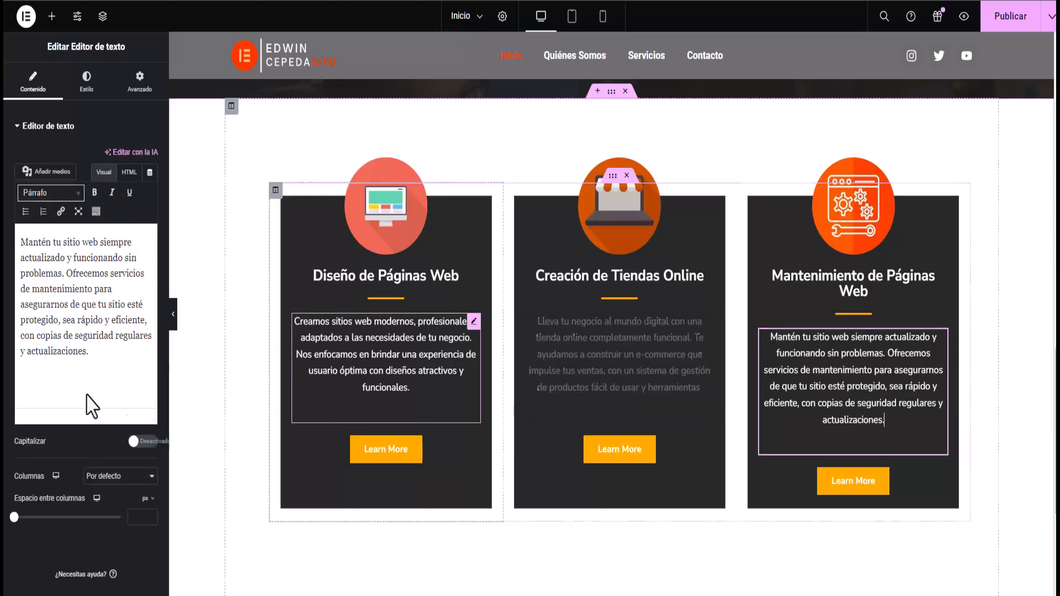
pyautogui.click(94, 357)
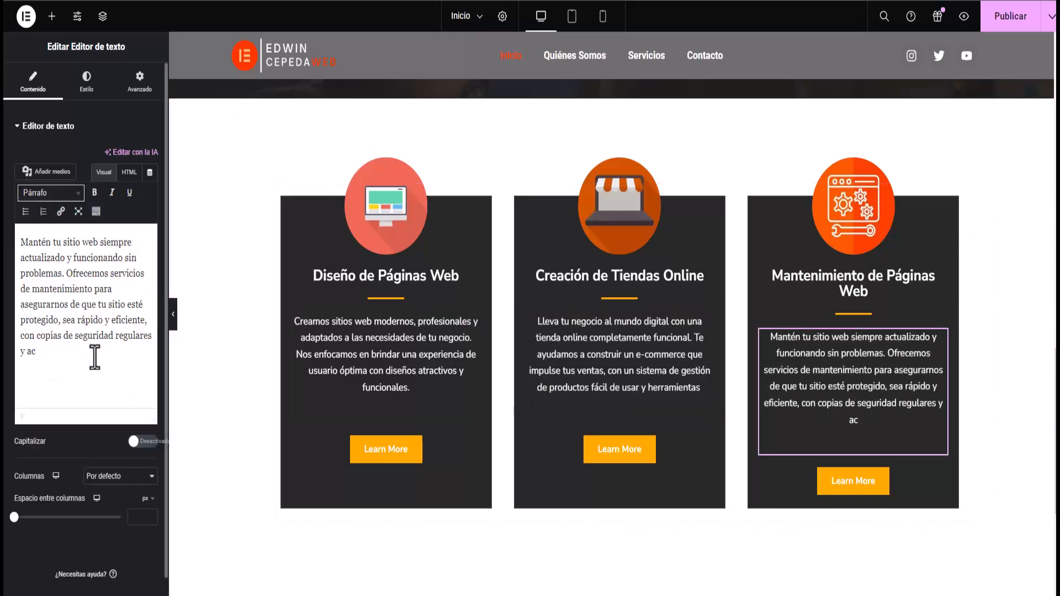
pyautogui.press('BackSpace')
pyautogui.press('BackSpace')
pyautogui.press('BackSpace')
pyautogui.press('BackSpace')
pyautogui.press('BackSpace')
pyautogui.press('BackSpace')
pyautogui.press('BackSpace')
pyautogui.press('BackSpace')
pyautogui.press('BackSpace')
pyautogui.press('BackSpace')
pyautogui.press('BackSpace')
pyautogui.press('BackSpace')
pyautogui.press('BackSpace')
pyautogui.press('BackSpace')
pyautogui.press('BackSpace')
pyautogui.press('BackSpace')
pyautogui.press('BackSpace')
pyautogui.press('BackSpace')
pyautogui.press('BackSpace')
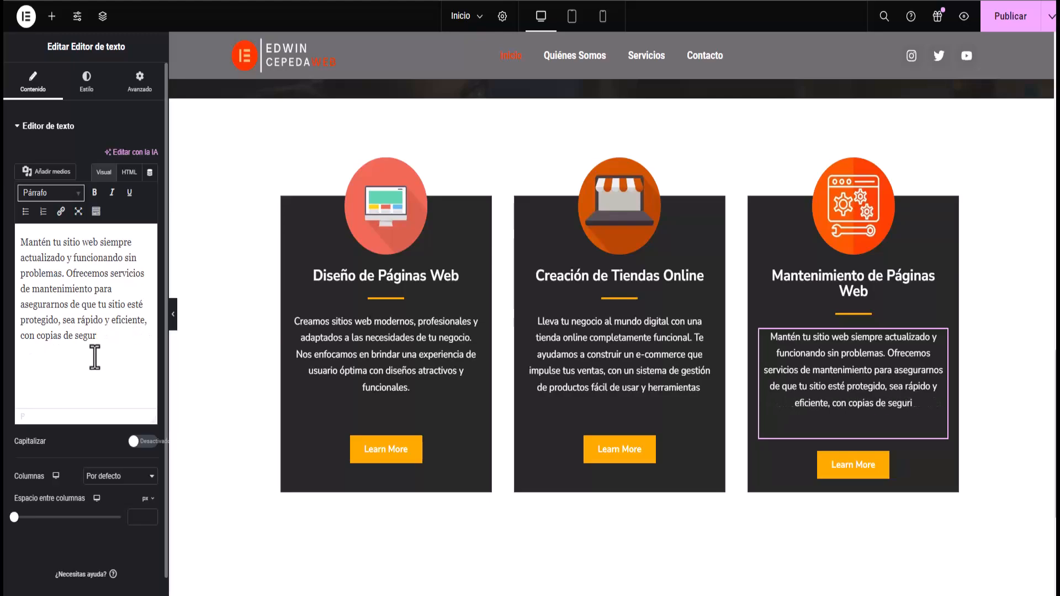
pyautogui.press('BackSpace')
pyautogui.press('BackSpace')
pyautogui.press('BackSpace')
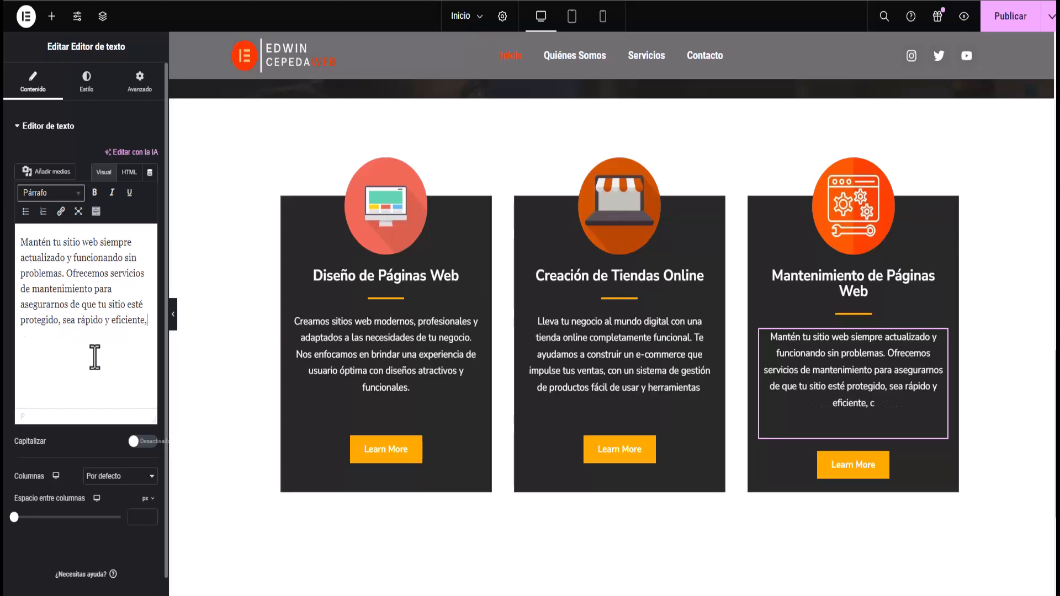
pyautogui.press('BackSpace')
pyautogui.press('BackSpace')
pyautogui.press('BackSpace')
pyautogui.press('BackSpace')
pyautogui.press('BackSpace')
pyautogui.press('BackSpace')
pyautogui.press('BackSpace')
pyautogui.press('BackSpace')
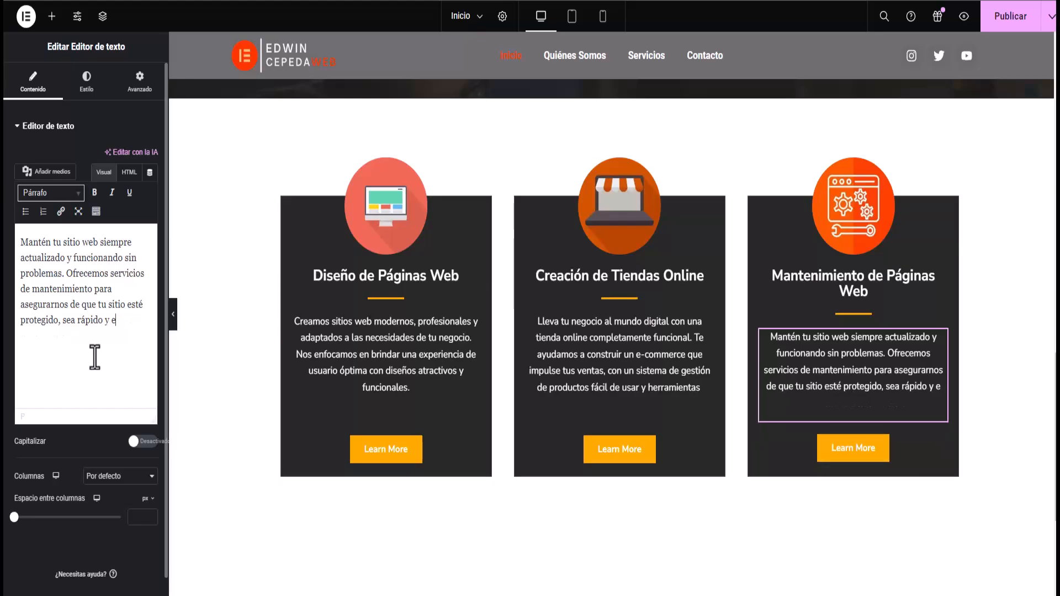
pyautogui.press('BackSpace')
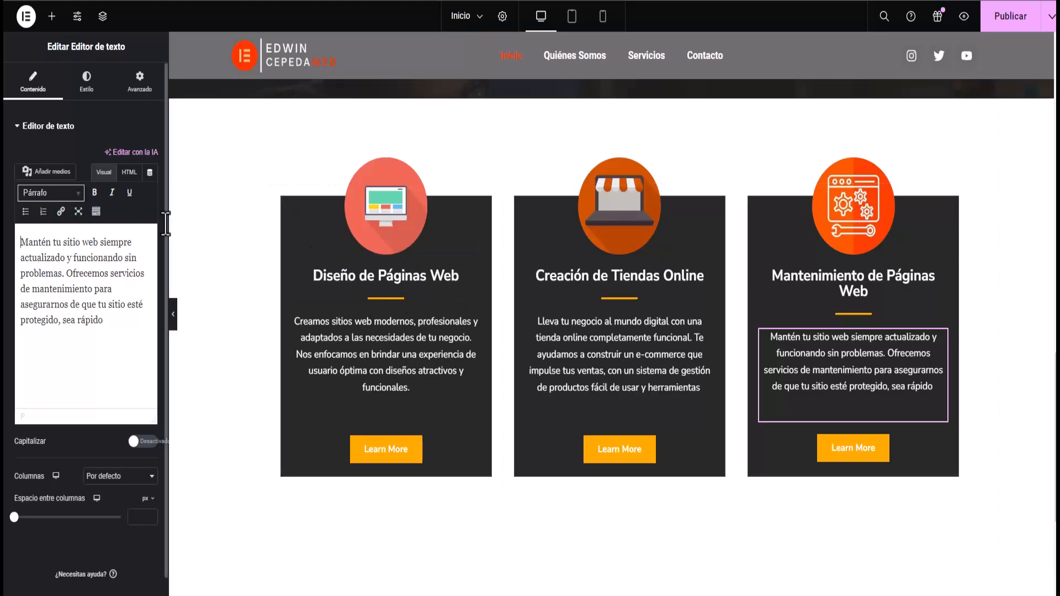
# Try the Zoom In Up entrance animation on the outer column that holds the three service cards
pyautogui.scroll(5, 782, 271)
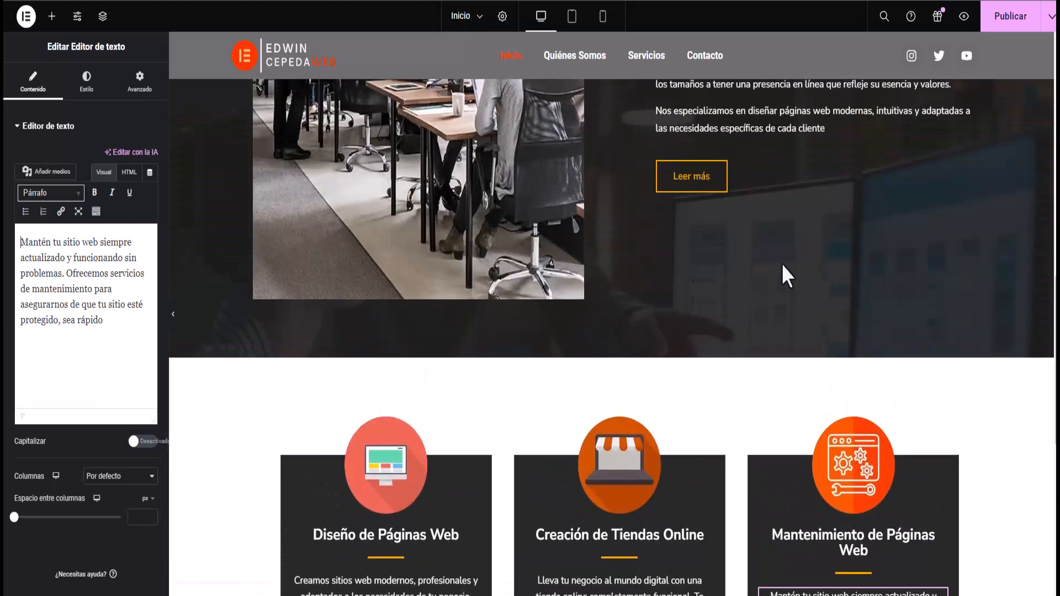
pyautogui.scroll(-3, 711, 439)
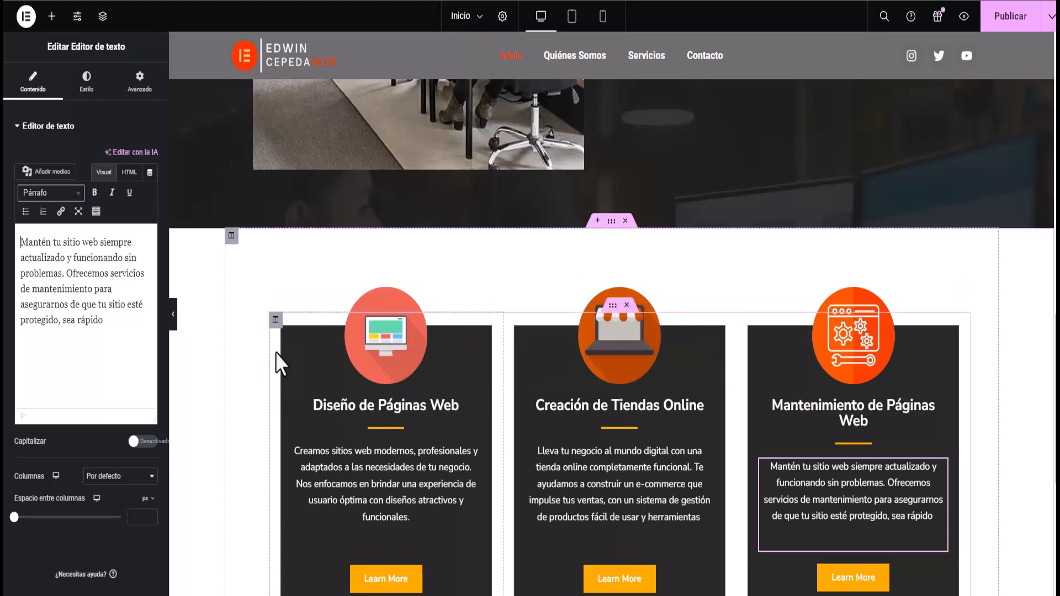
pyautogui.click(232, 242)
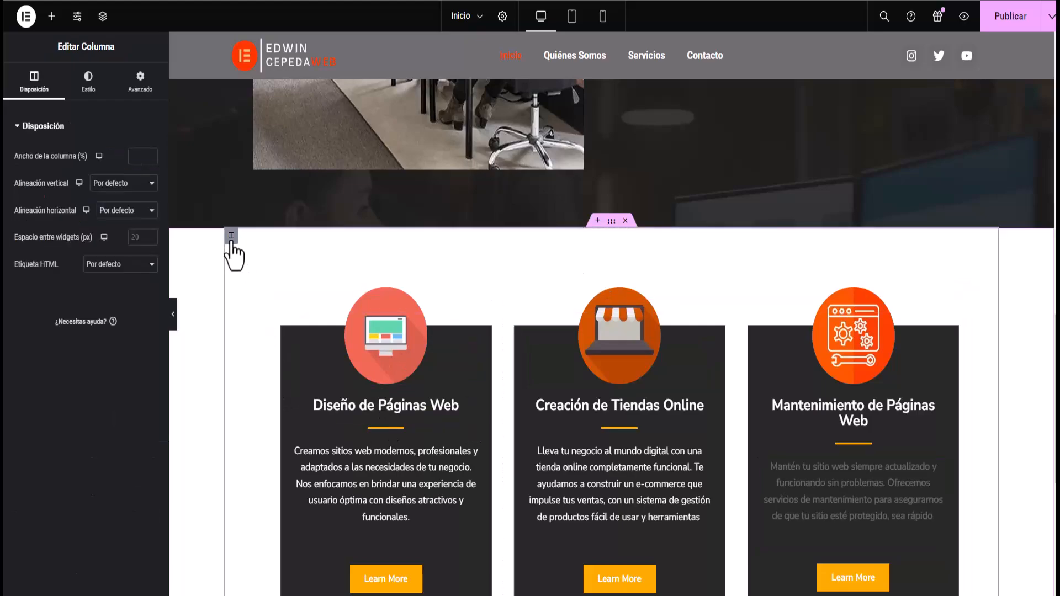
pyautogui.click(140, 80)
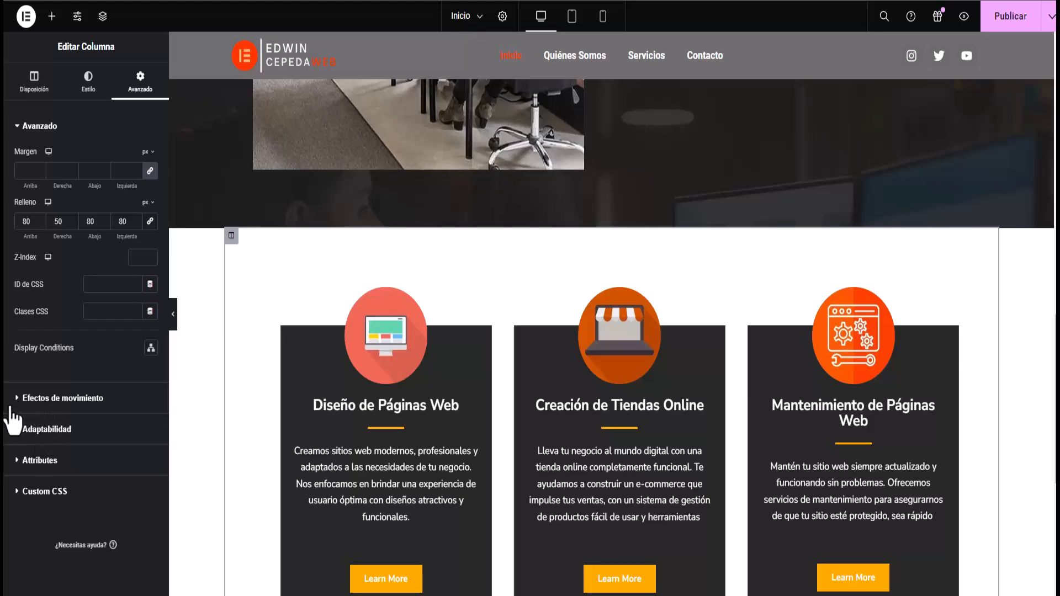
pyautogui.click(39, 399)
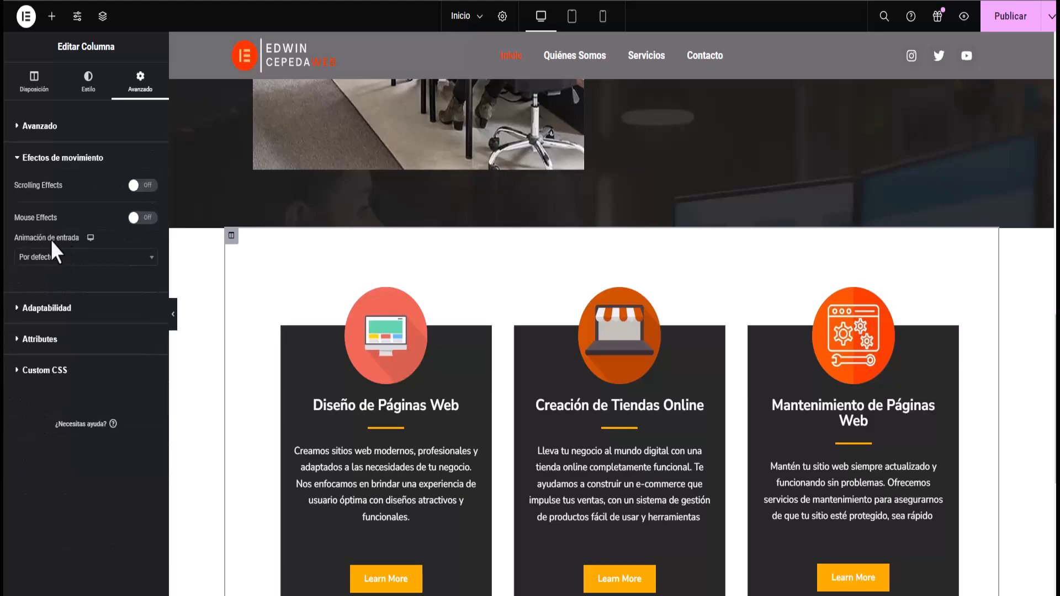
pyautogui.click(93, 259)
pyautogui.scroll(-3, 64, 389)
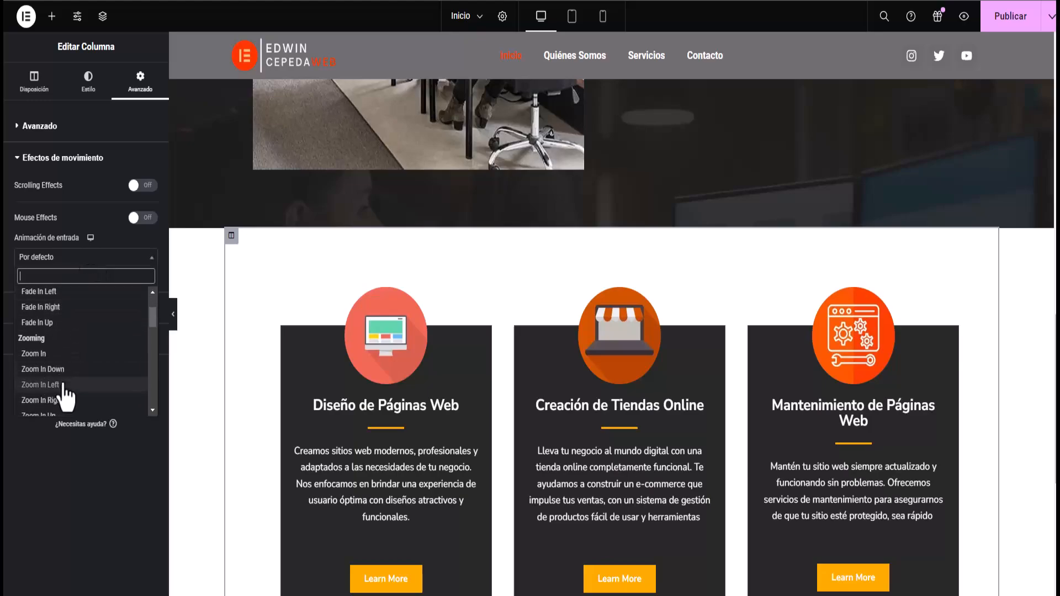
pyautogui.scroll(-2, 52, 369)
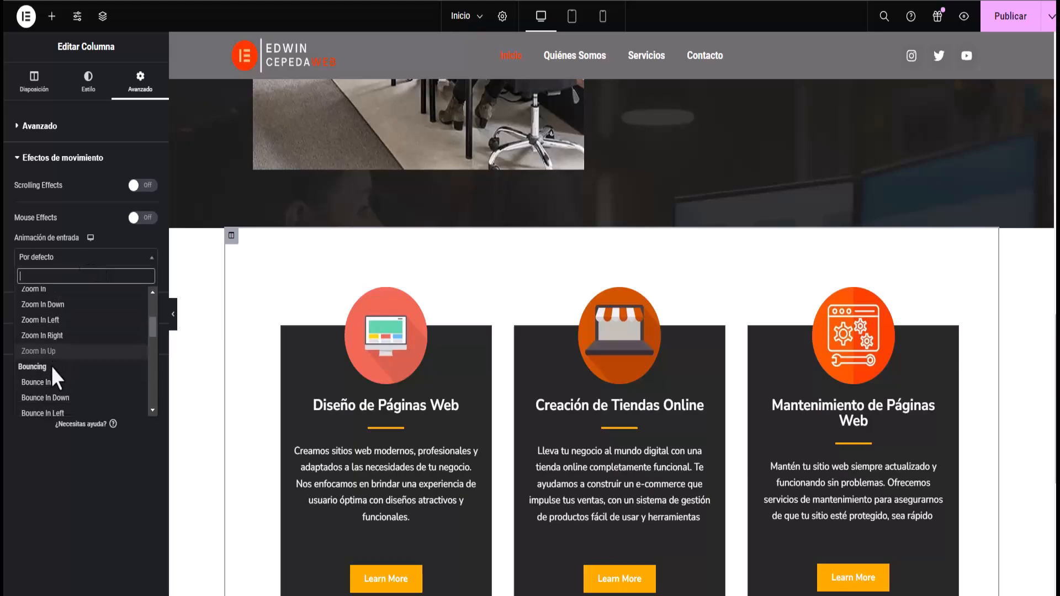
pyautogui.click(56, 352)
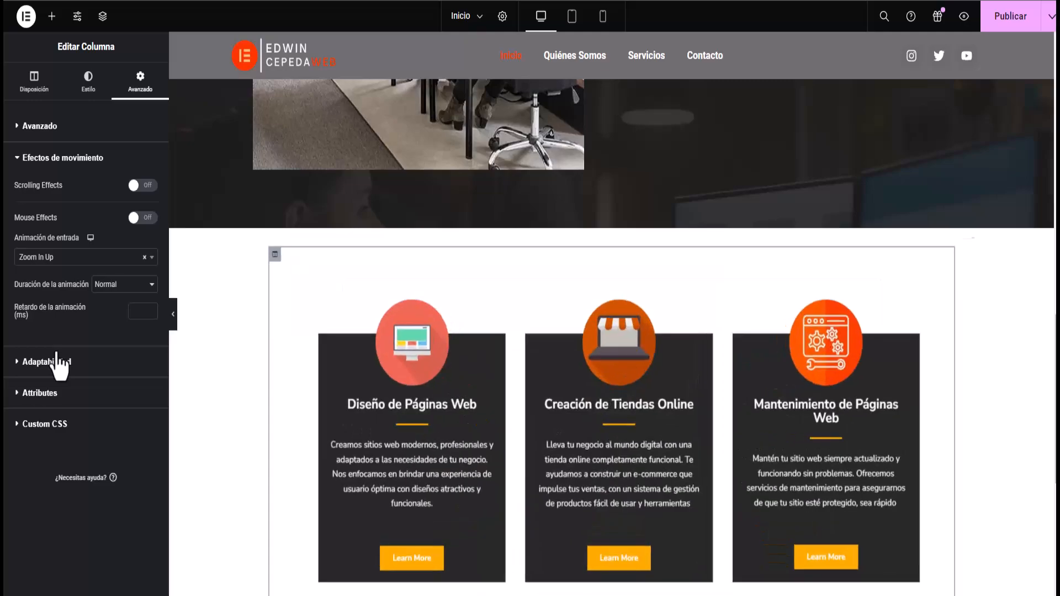
# Try the Slide In Up and Rotate In Up Right entrance animations on the cards' outer column
pyautogui.click(55, 257)
pyautogui.scroll(-3, 56, 381)
pyautogui.scroll(-2, 52, 397)
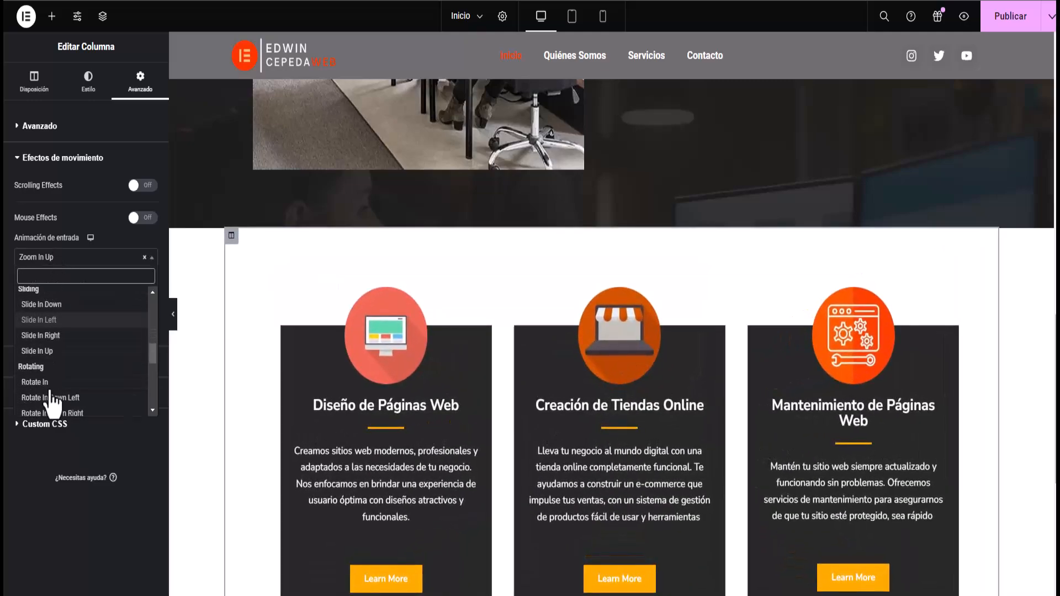
pyautogui.click(49, 369)
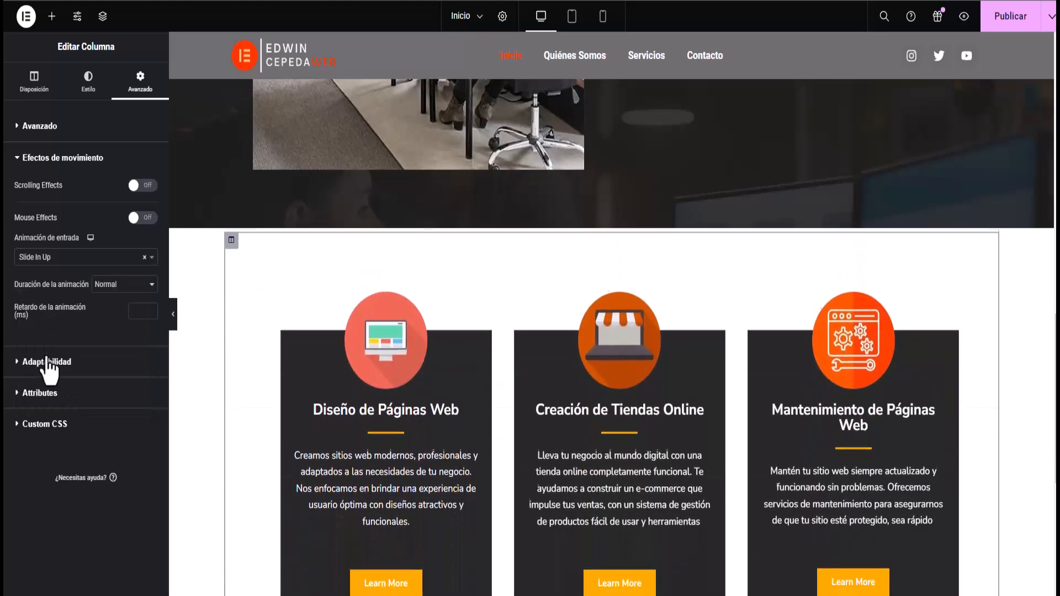
pyautogui.click(59, 264)
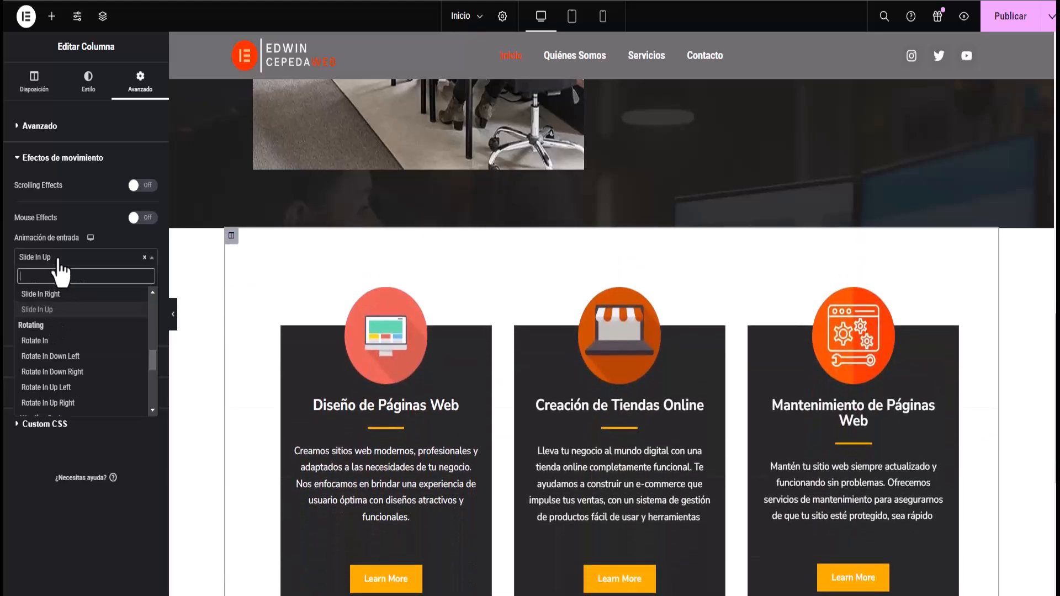
pyautogui.scroll(-2, 60, 359)
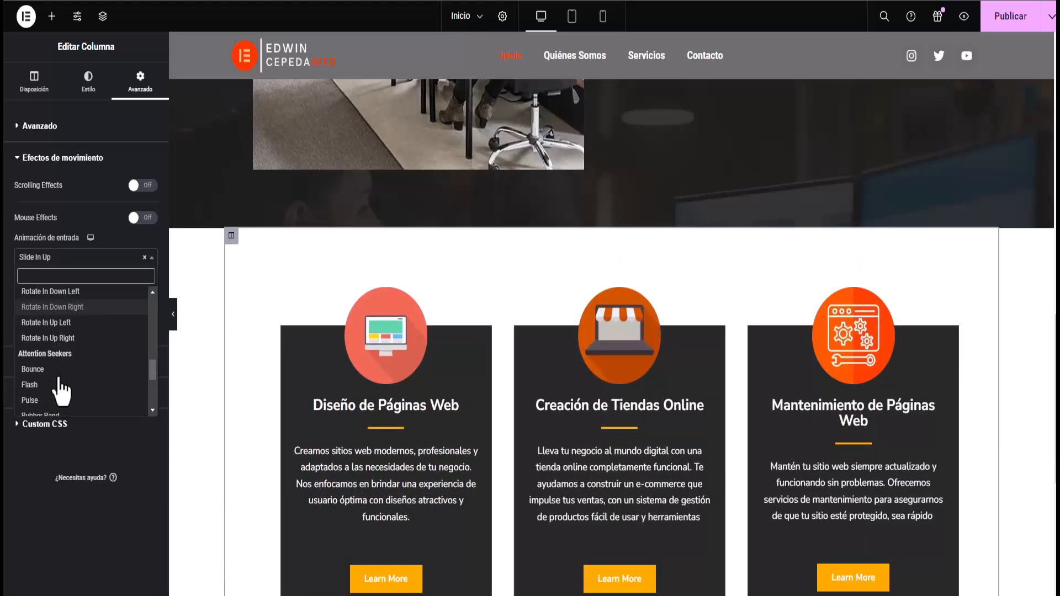
pyautogui.click(63, 341)
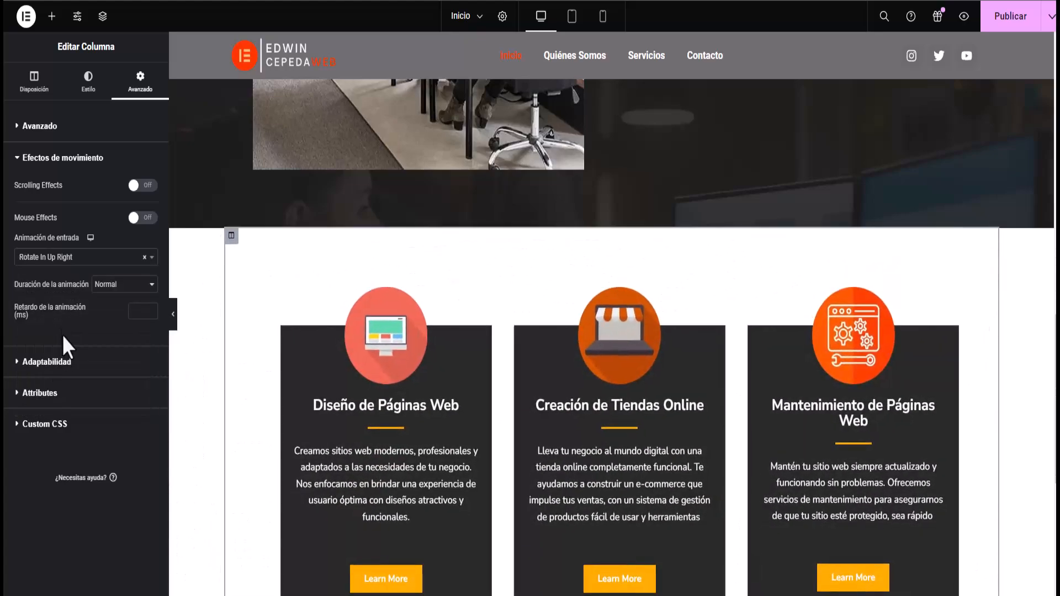
# Try the Fade In Up entrance animation on the cards' outer column, and reset its entrance animation to Ninguno
pyautogui.click(51, 264)
pyautogui.scroll(4, 53, 358)
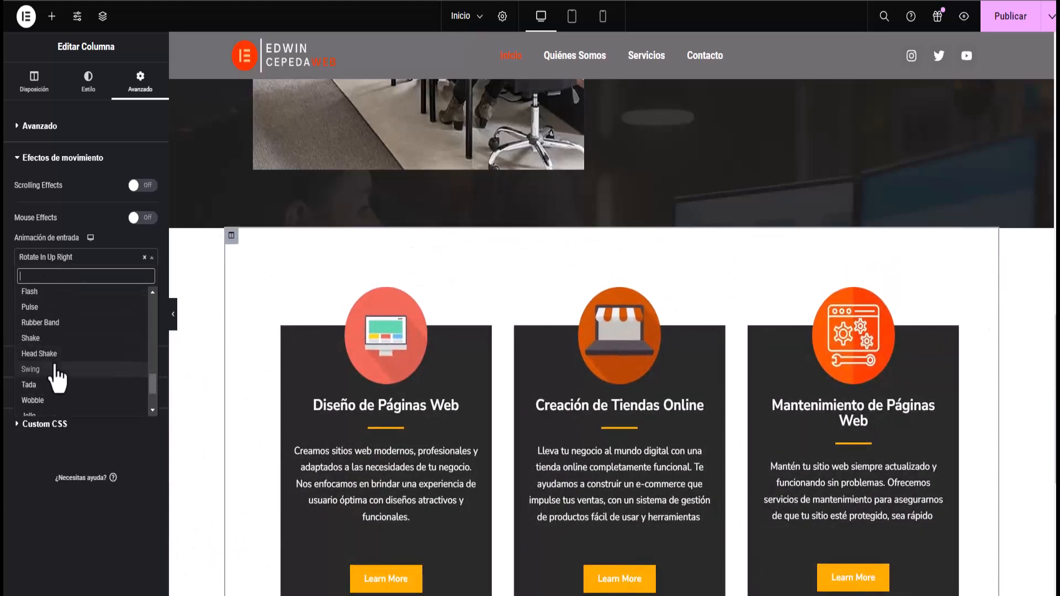
pyautogui.scroll(5, 55, 365)
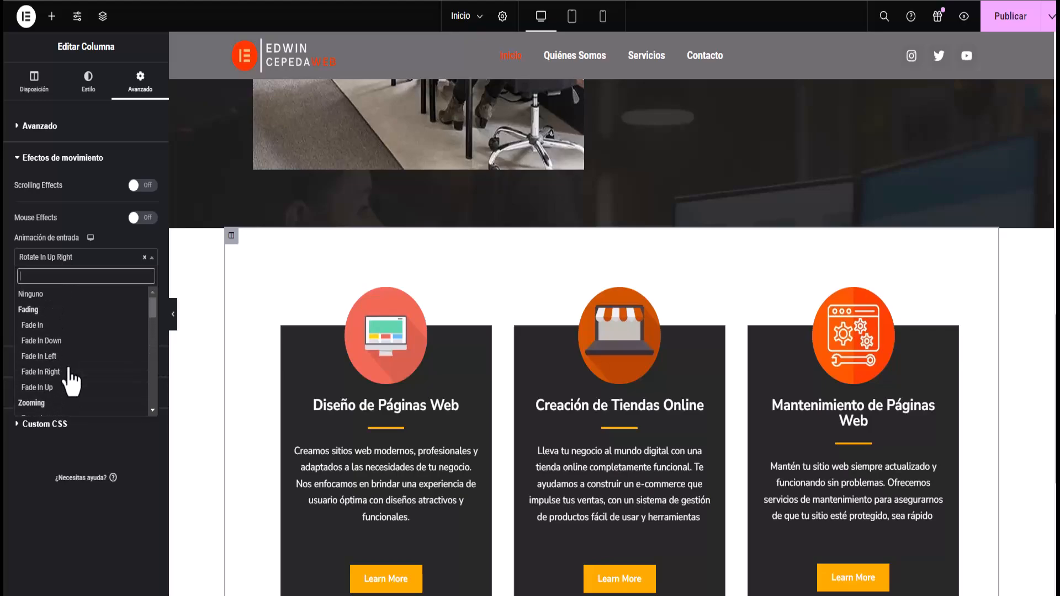
pyautogui.click(51, 388)
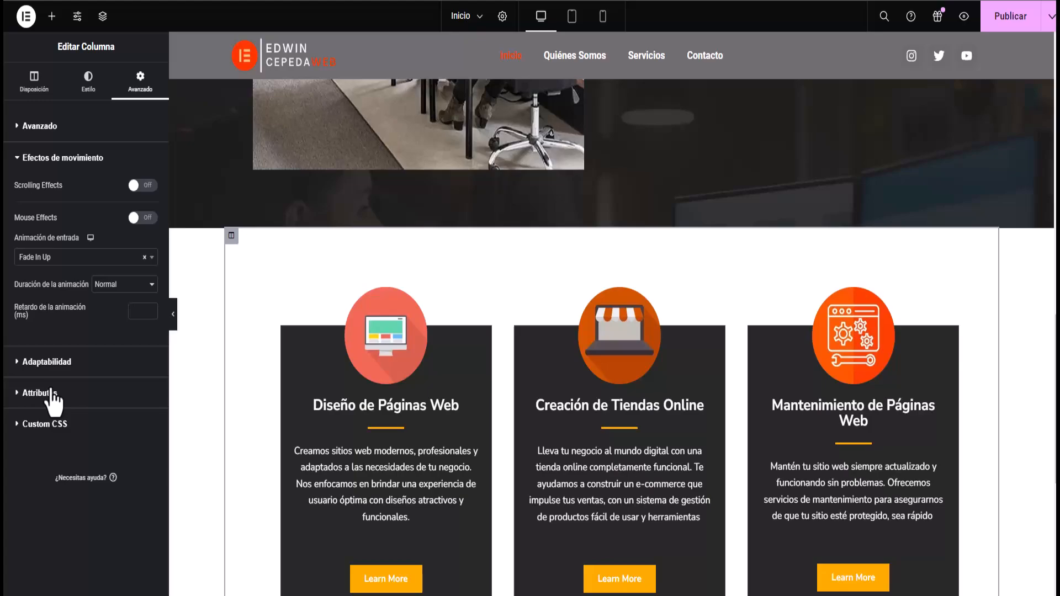
pyautogui.click(83, 258)
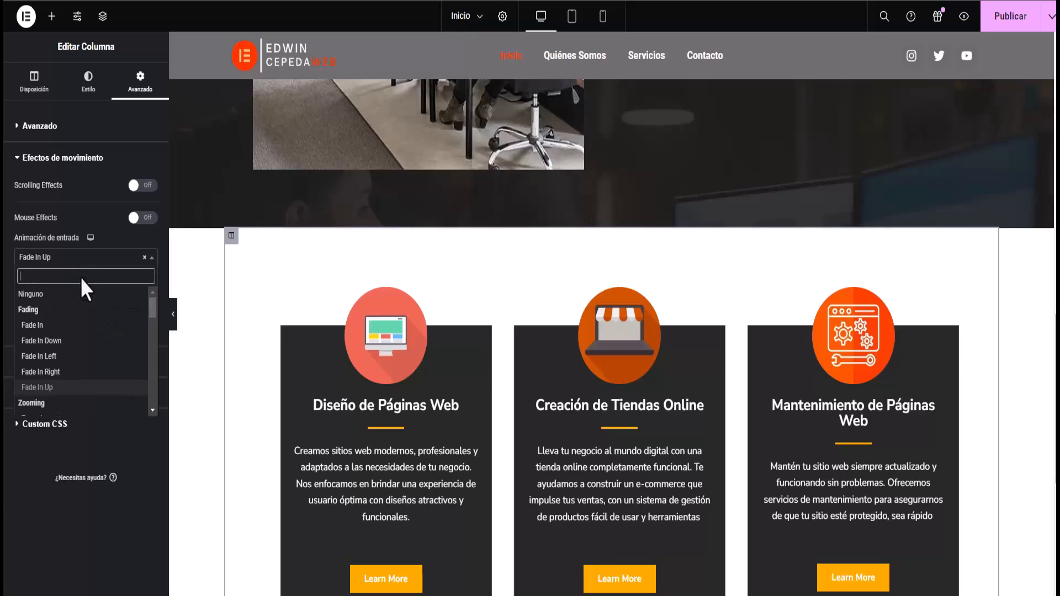
pyautogui.click(47, 296)
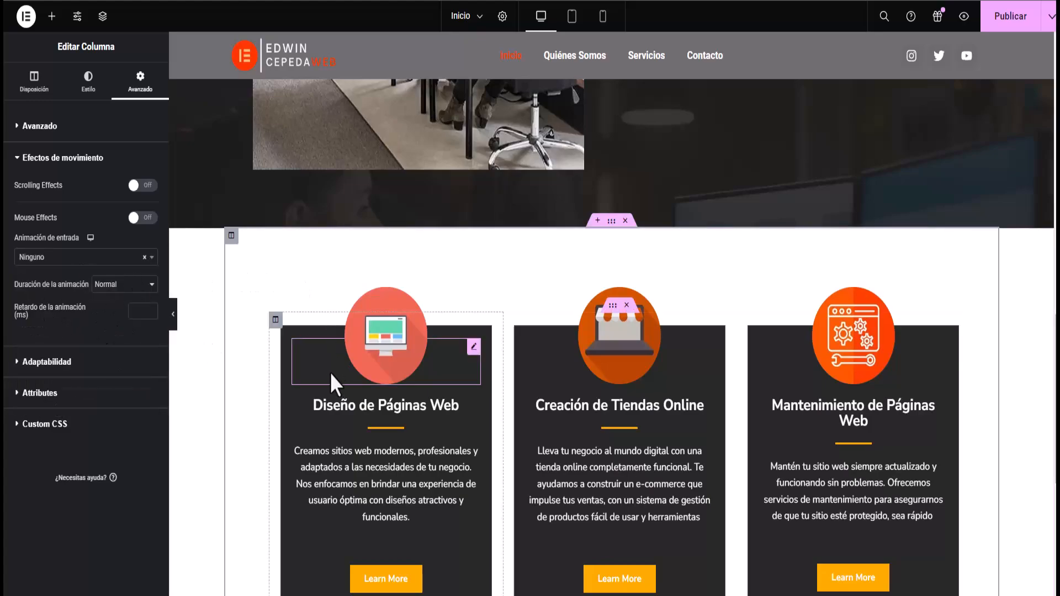
# Try the Zoom In entrance animation on the Diseño de Páginas Web card's own column
pyautogui.click(275, 320)
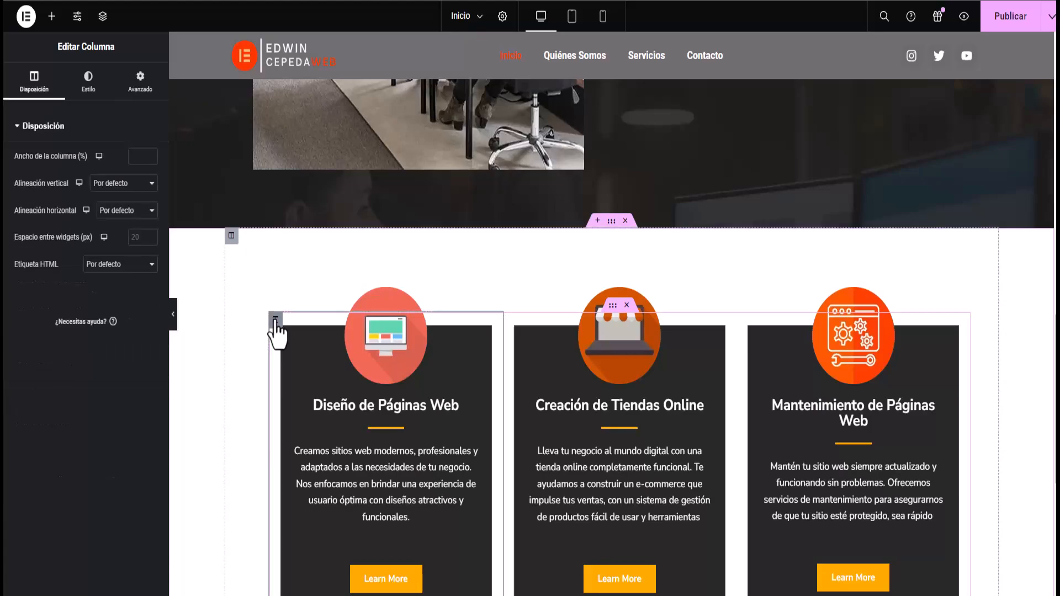
pyautogui.click(139, 92)
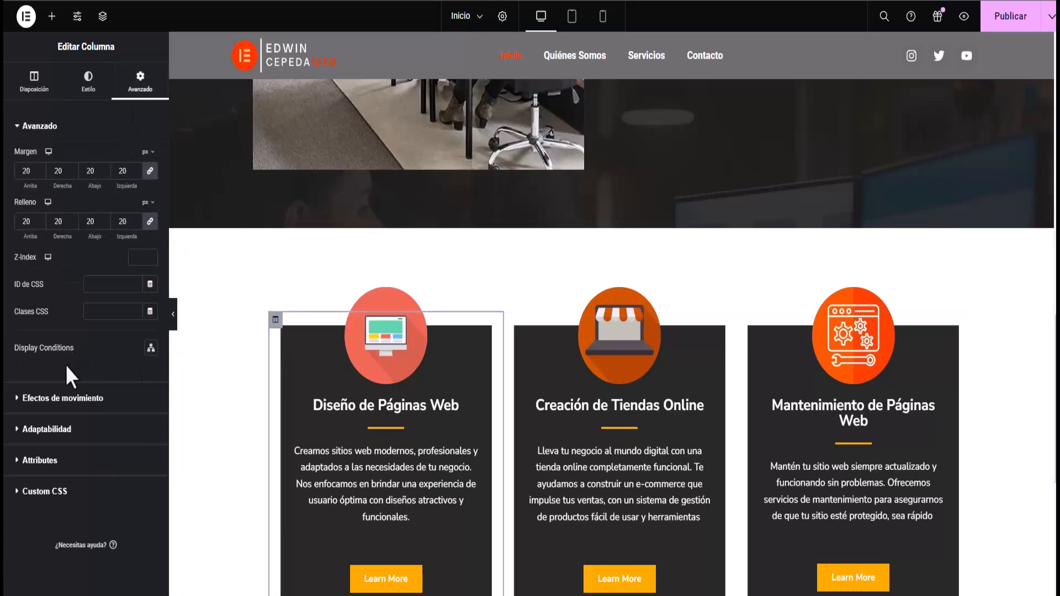
pyautogui.click(66, 399)
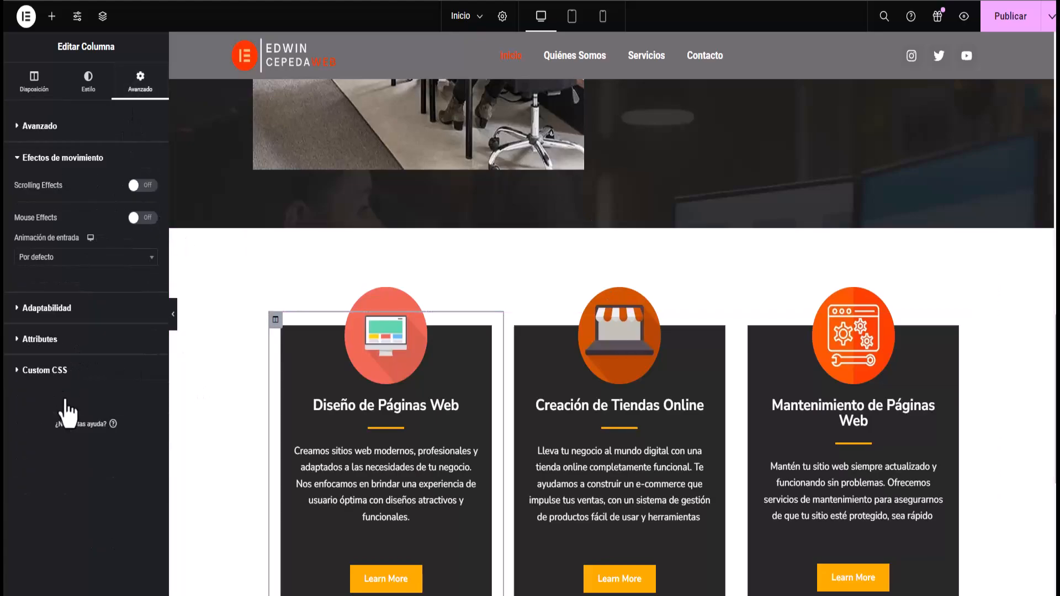
pyautogui.click(64, 251)
pyautogui.scroll(-1, 50, 346)
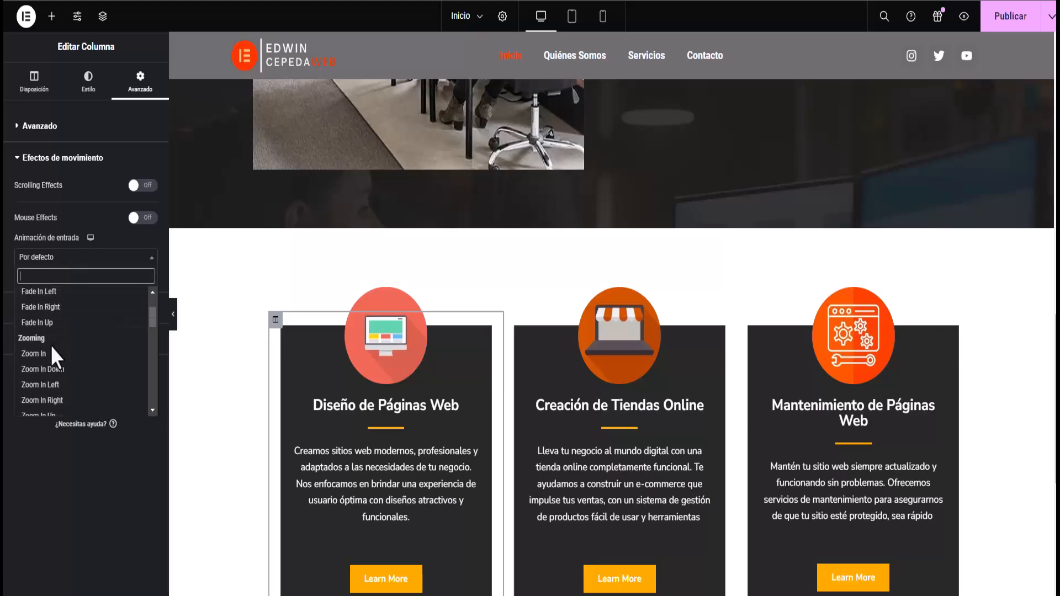
pyautogui.click(39, 354)
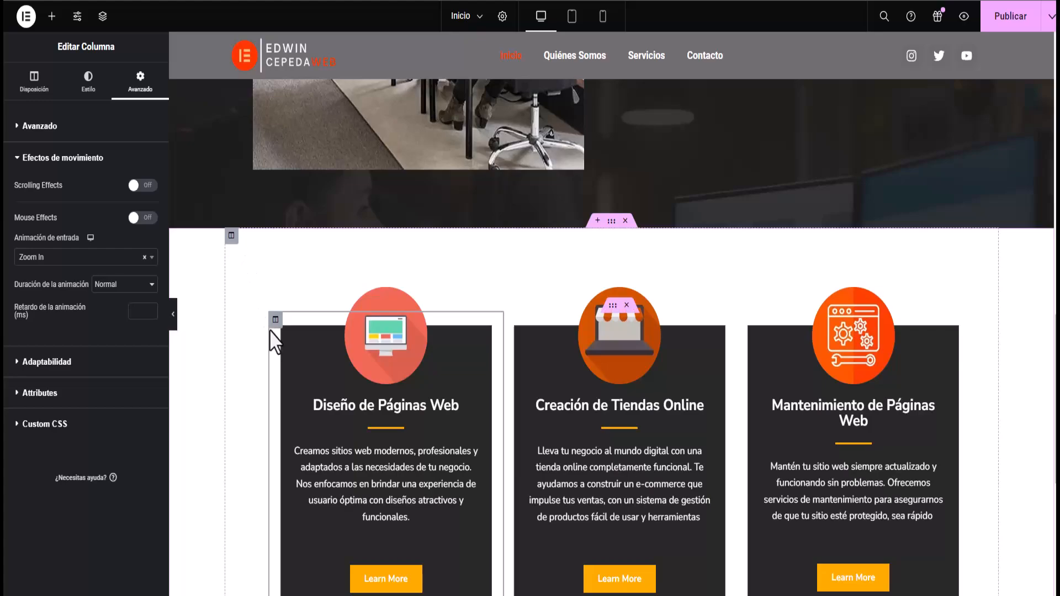
# Reset the Diseño de Páginas Web card column's entrance animation to Ninguno
pyautogui.click(88, 260)
pyautogui.scroll(5, 49, 312)
pyautogui.click(34, 295)
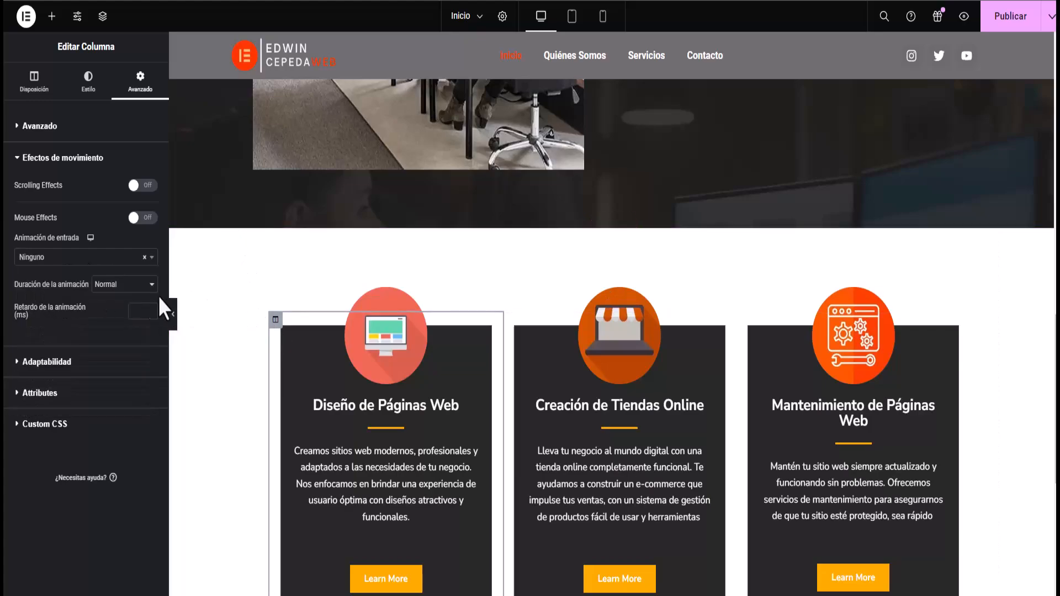
# Set the entrance animation of the outer column holding all three service cards to Zoom In
pyautogui.click(231, 237)
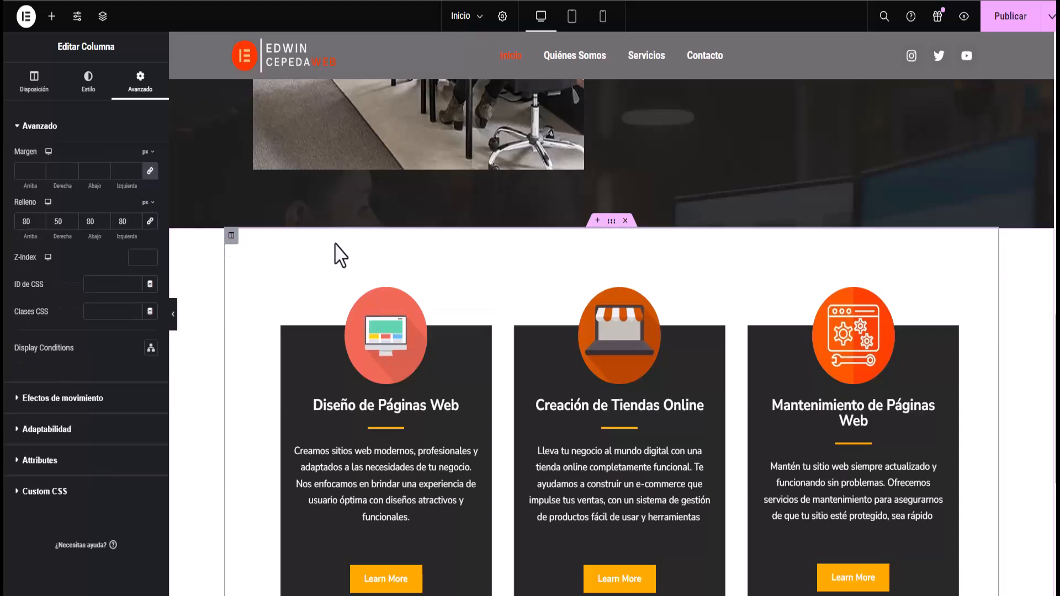
pyautogui.click(70, 401)
pyautogui.click(58, 257)
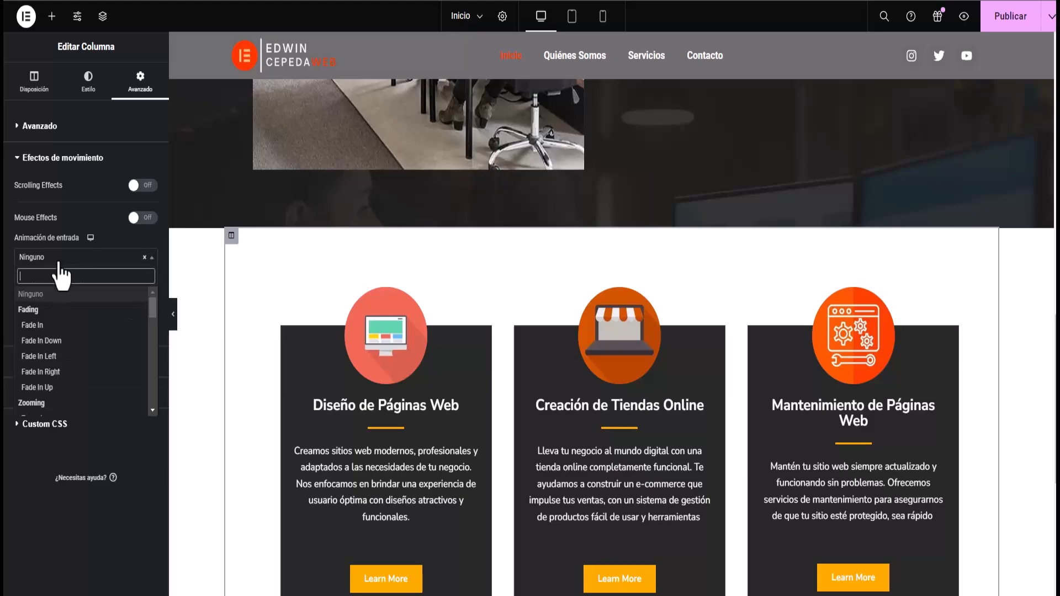
pyautogui.scroll(-3, 40, 338)
pyautogui.scroll(1, 40, 337)
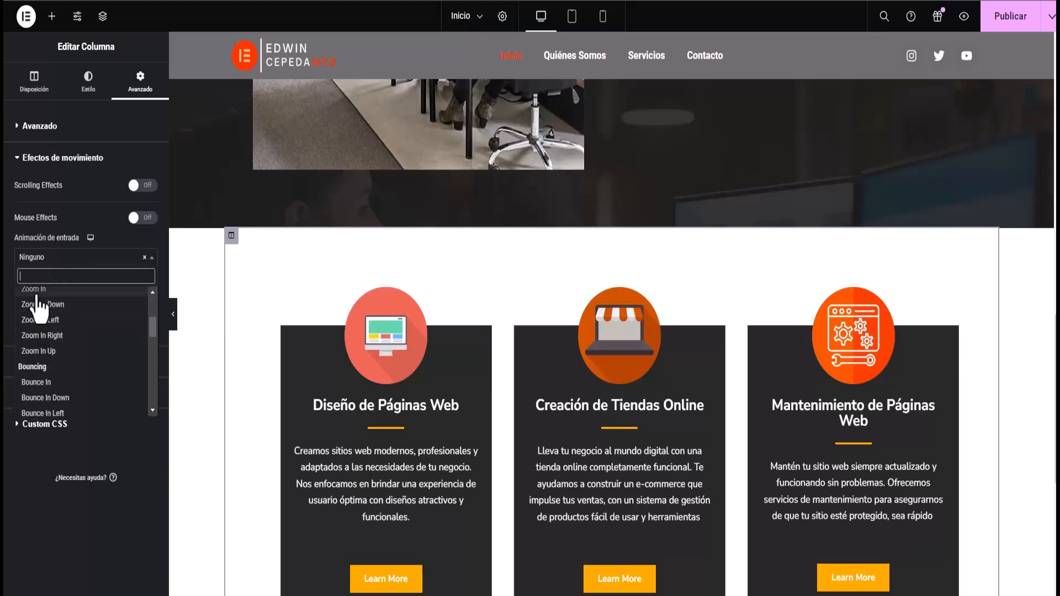
pyautogui.click(38, 289)
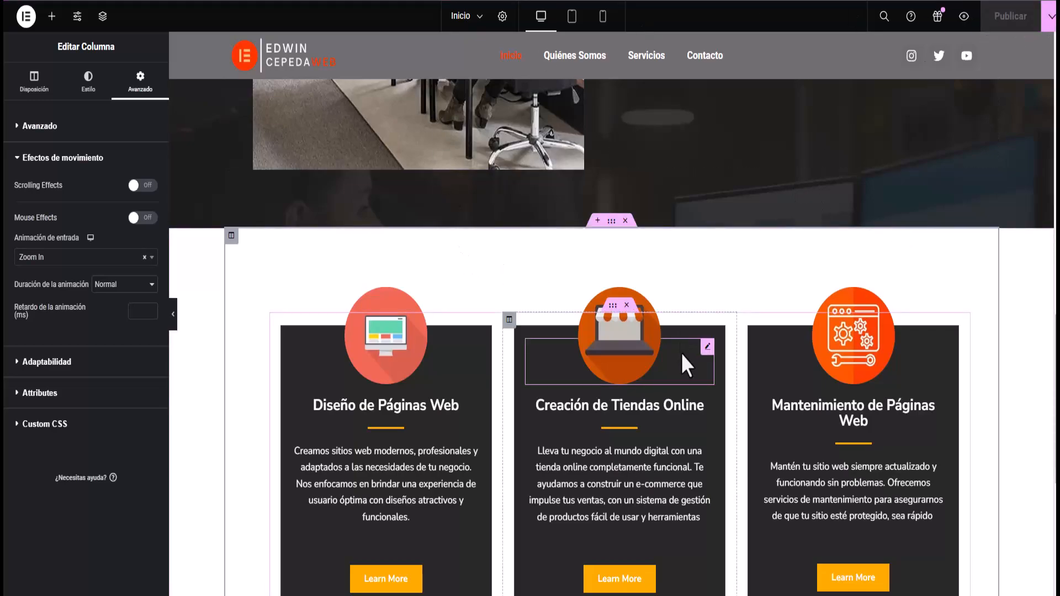
# Review the home page layout from the hero banner through the Quiénes Somos section to the service cards
pyautogui.scroll(3, 683, 356)
pyautogui.scroll(6, 683, 356)
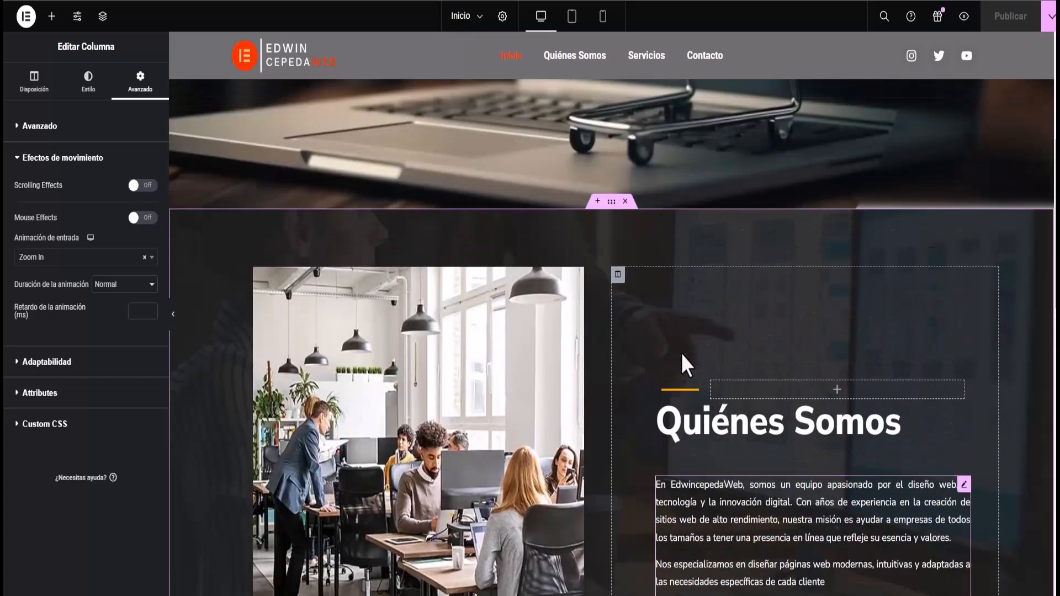
pyautogui.scroll(-7, 682, 354)
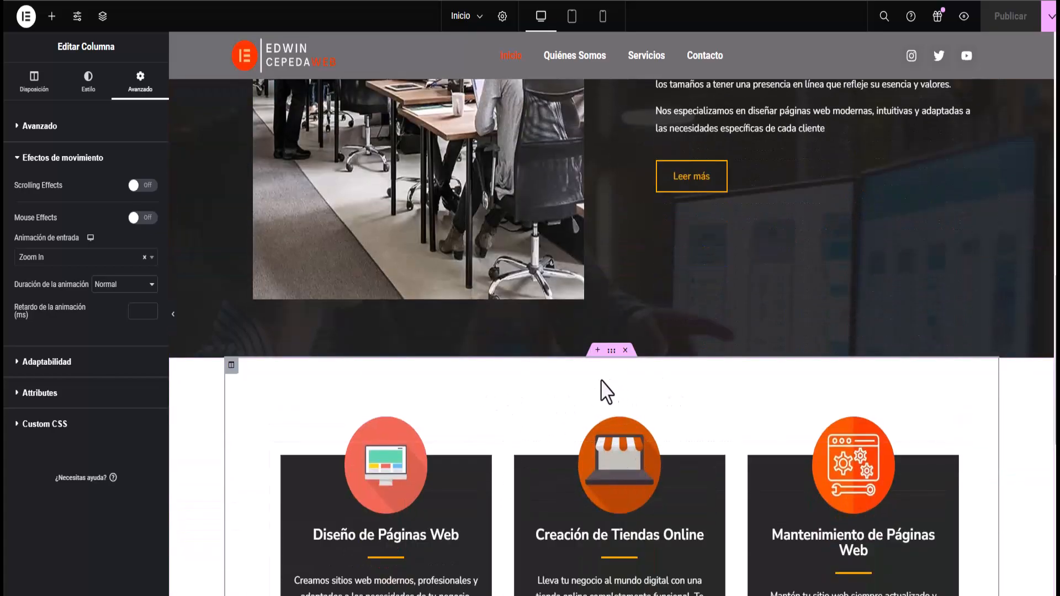
pyautogui.scroll(7, 651, 398)
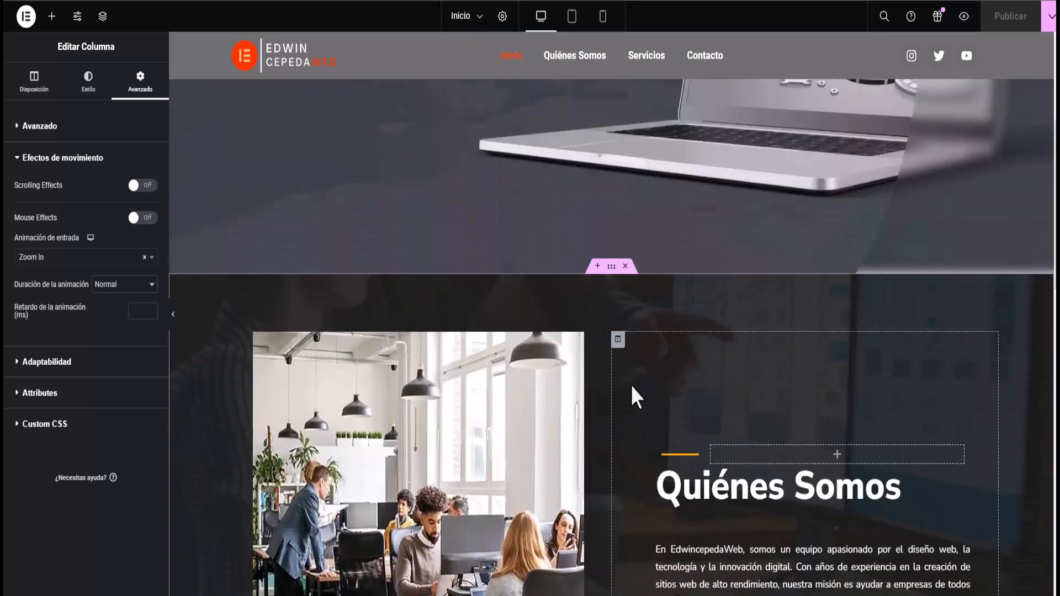
pyautogui.scroll(3, 590, 306)
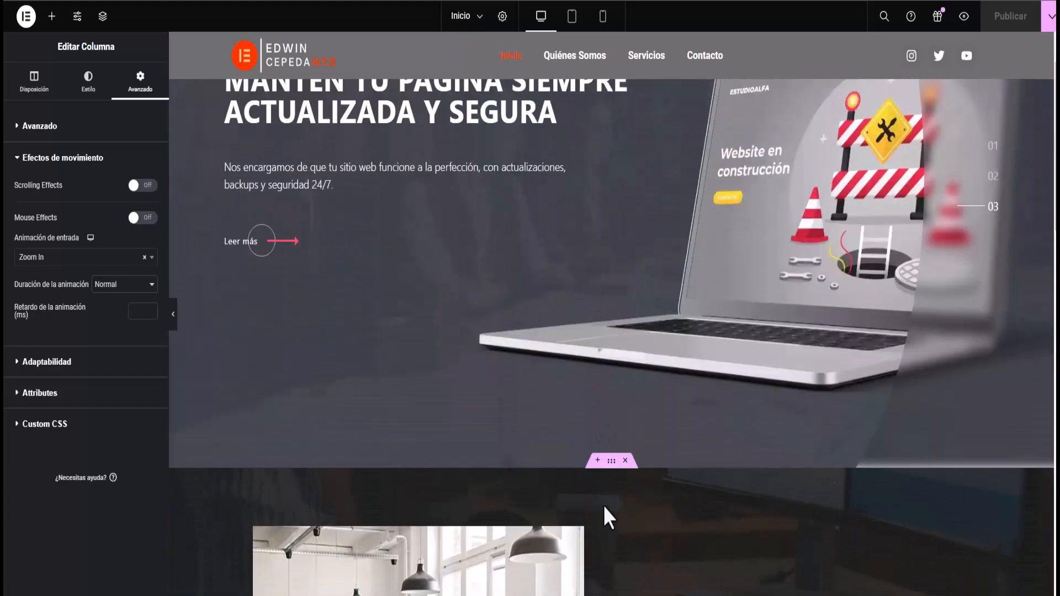
pyautogui.scroll(3, 601, 283)
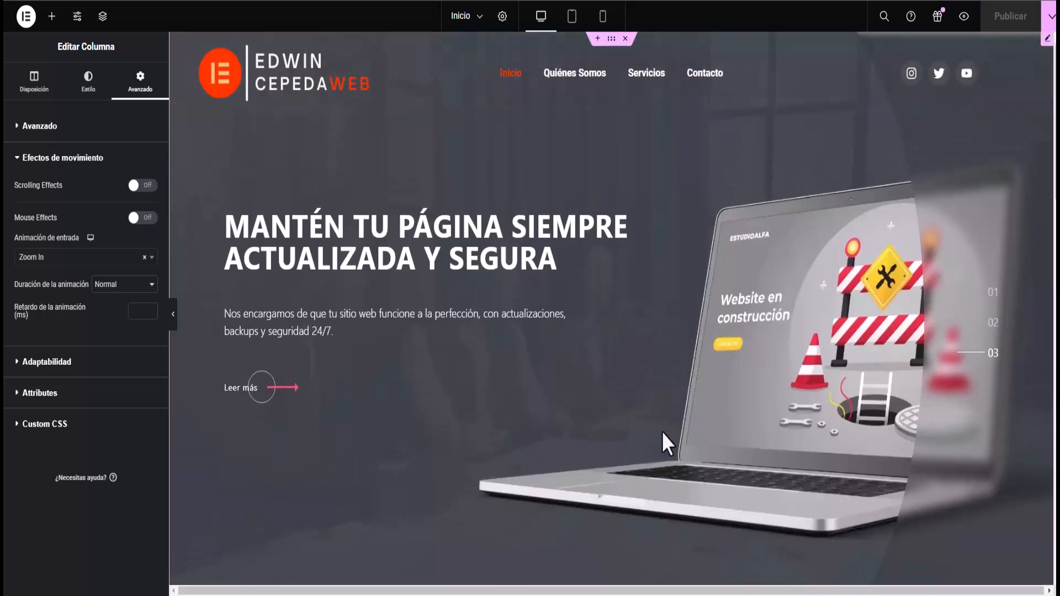
pyautogui.scroll(-4, 662, 432)
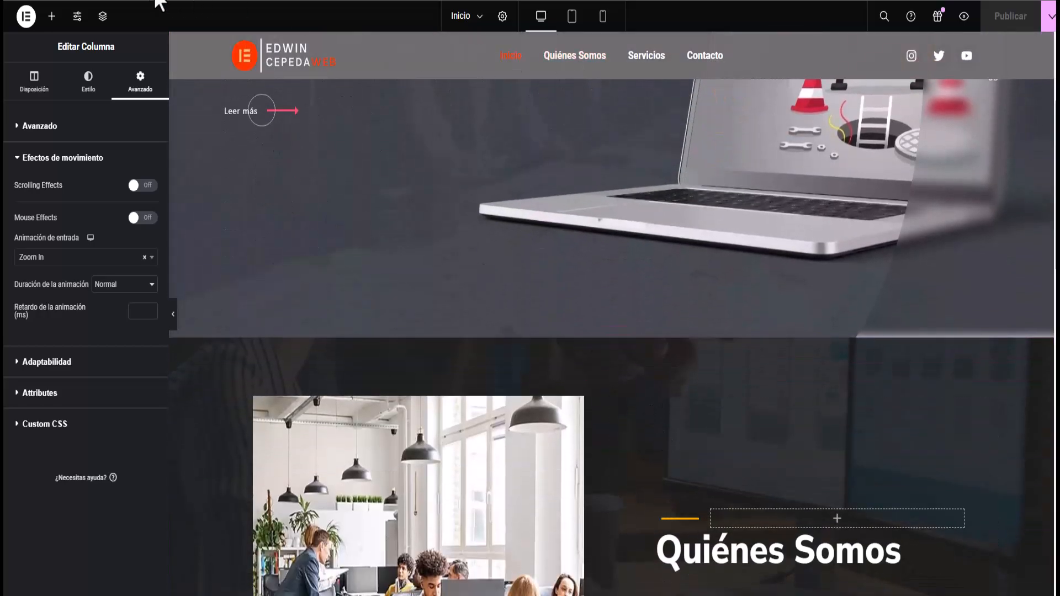
# Use the page structure to move the service cards section above the Quiénes Somos section, directly below the hero banner
pyautogui.click(103, 17)
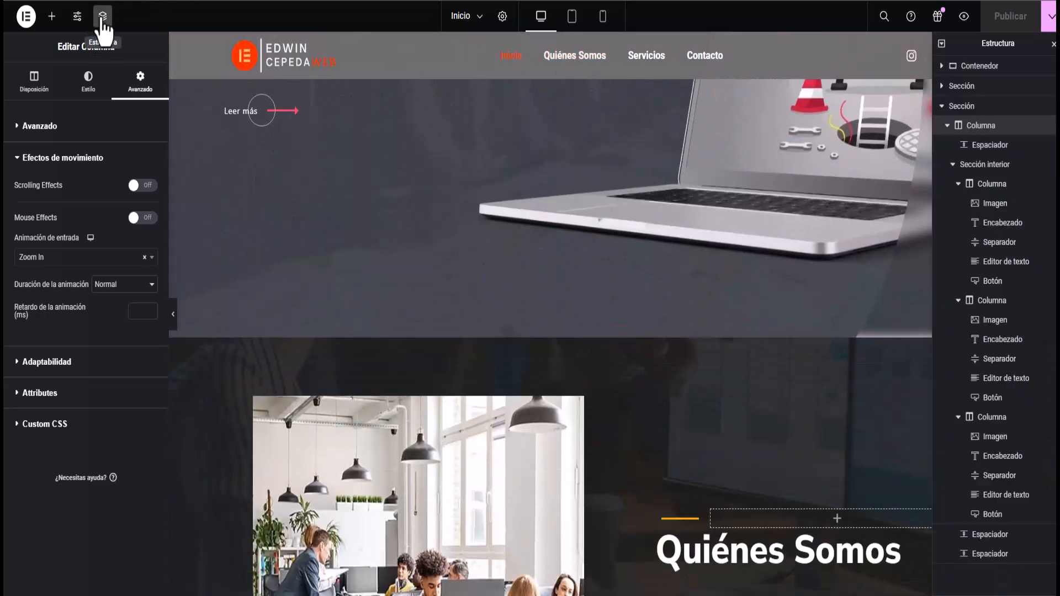
pyautogui.click(947, 126)
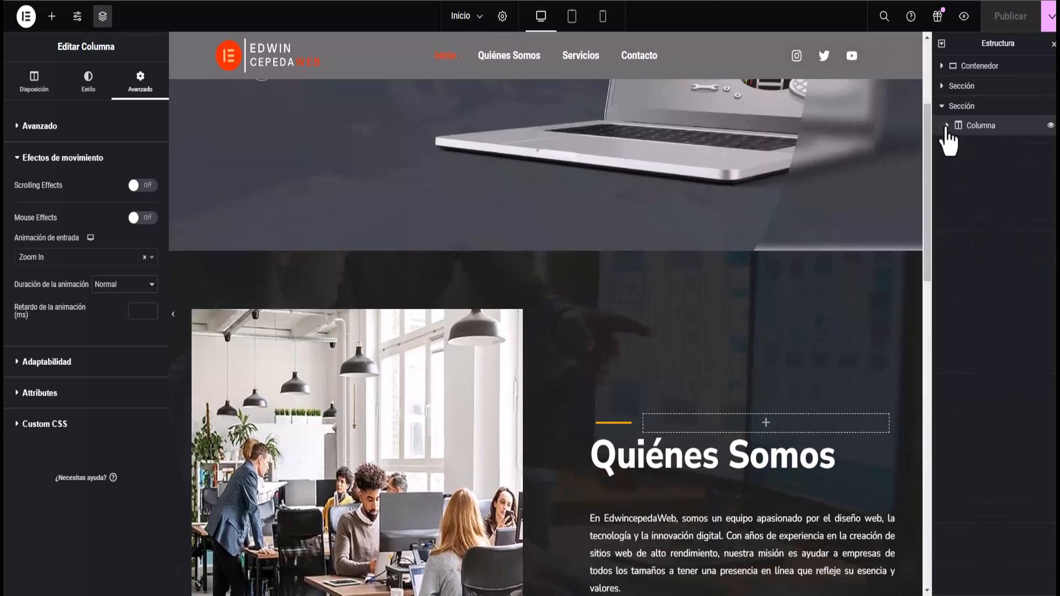
pyautogui.click(943, 107)
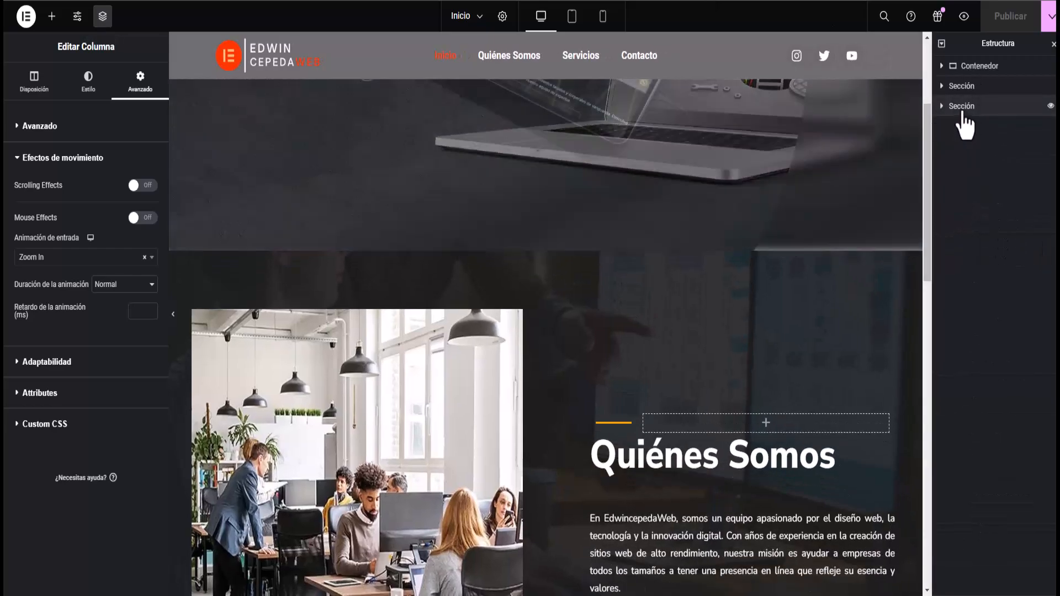
pyautogui.click(965, 86)
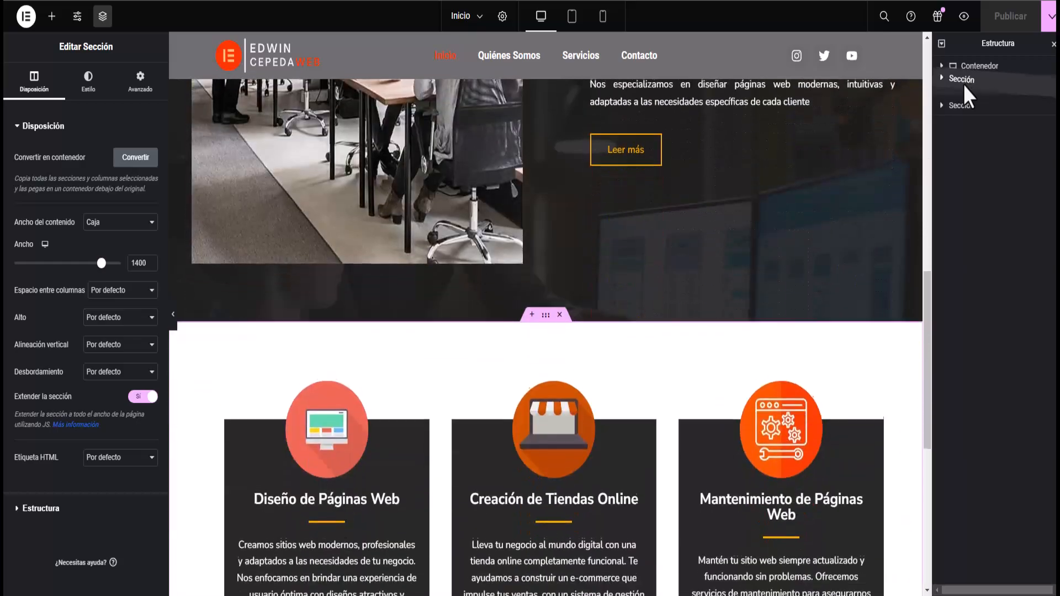
pyautogui.moveTo(964, 85); pyautogui.dragTo(964, 86)
pyautogui.scroll(2, 550, 345)
pyautogui.scroll(12, 549, 344)
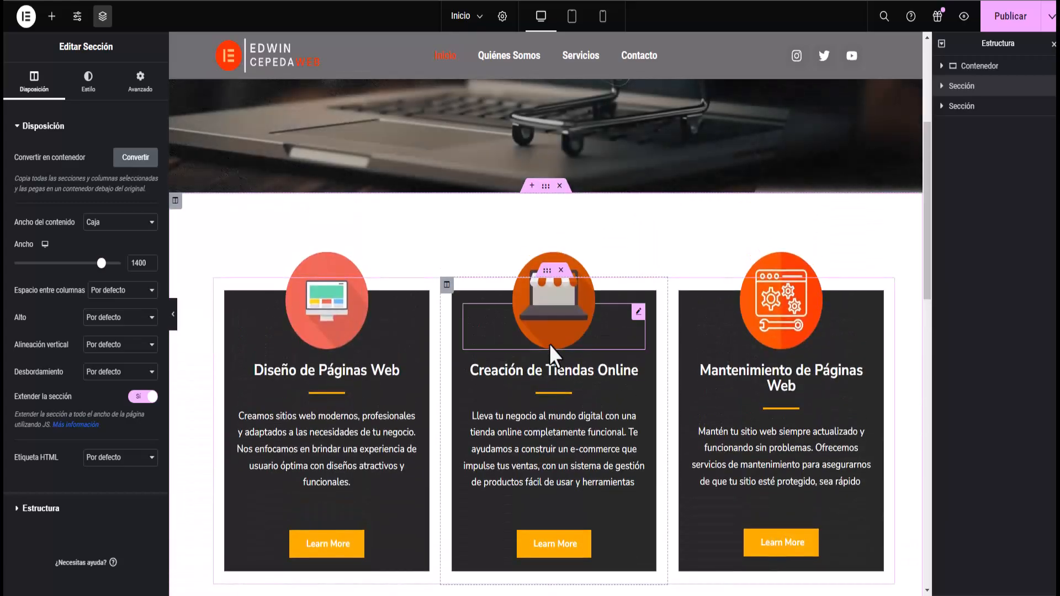
pyautogui.click(1053, 45)
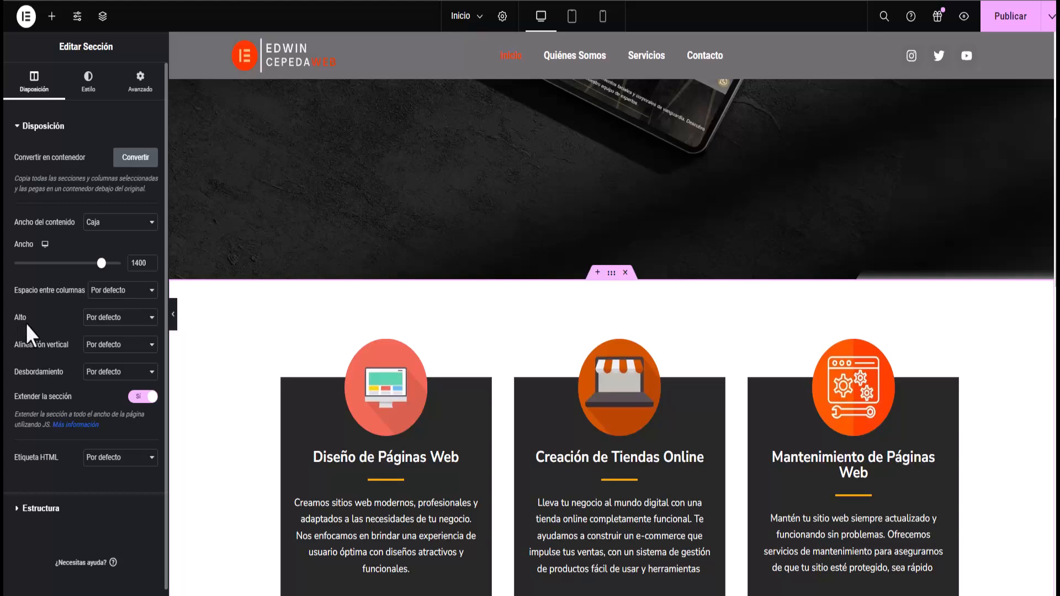
# Try a minimum height of 70 vh on the service cards section
pyautogui.click(105, 319)
pyautogui.click(100, 367)
pyautogui.moveTo(114, 360); pyautogui.dragTo(99, 360)
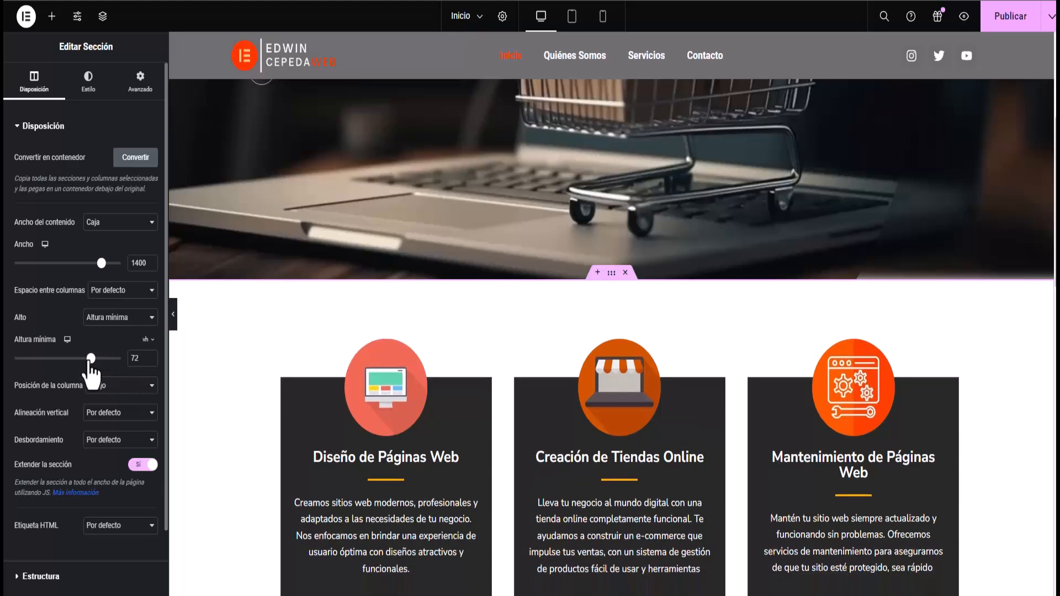
pyautogui.moveTo(89, 360); pyautogui.dragTo(87, 360)
pyautogui.scroll(-4, 353, 375)
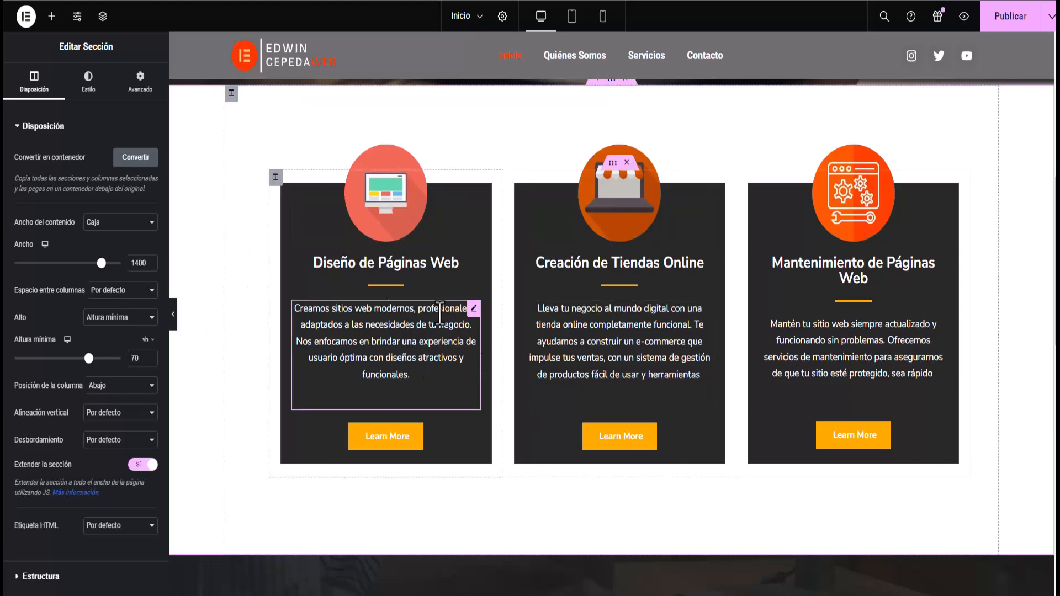
# Undo the minimum height changes made to the service cards section
pyautogui.scroll(1, 464, 406)
pyautogui.hotkey('ctrl', 'z')
pyautogui.hotkey('ctrl', 'z')
pyautogui.hotkey('ctrl', 'z')
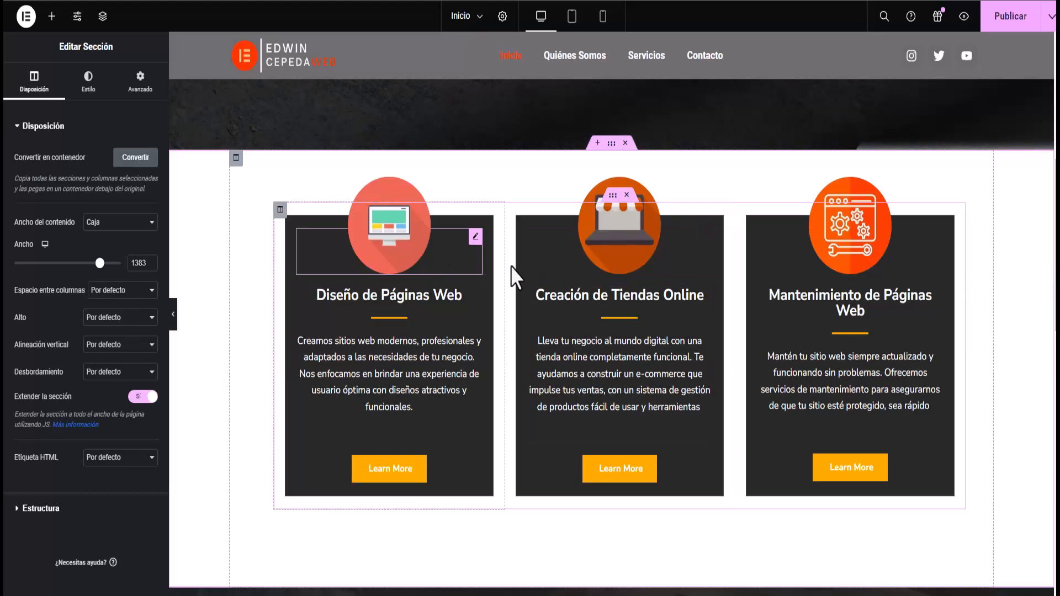
# Unlink the margin values of the outer column holding the service cards and set its top margin to -160 px
pyautogui.scroll(2, 747, 290)
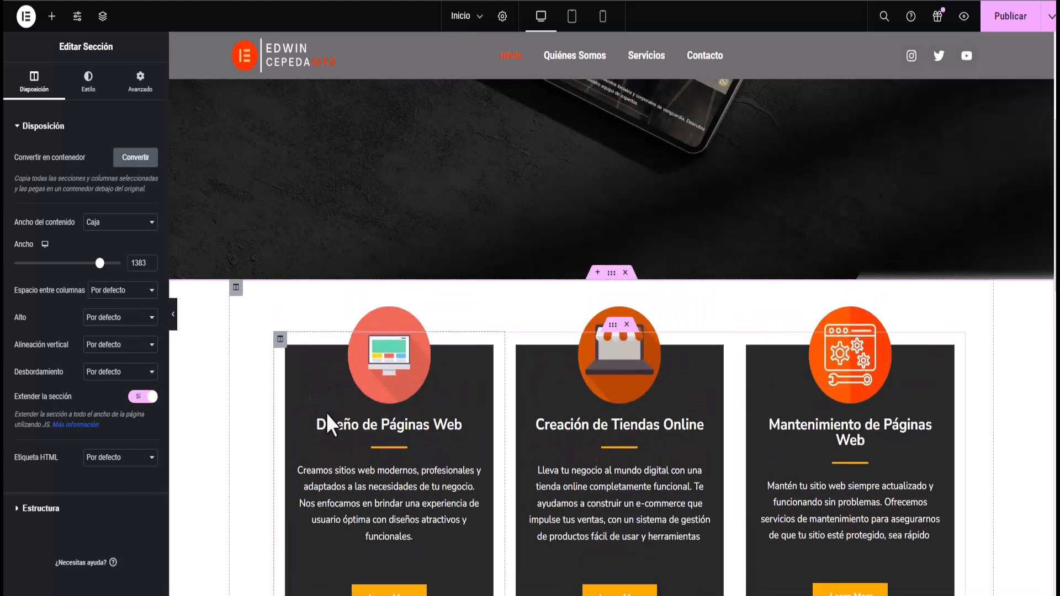
pyautogui.click(236, 288)
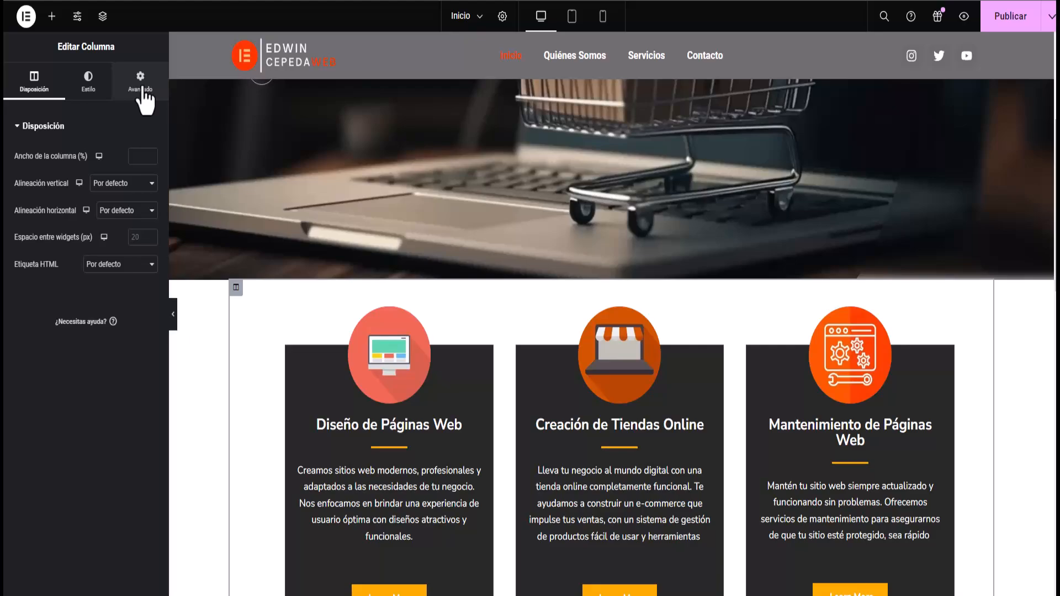
pyautogui.click(142, 91)
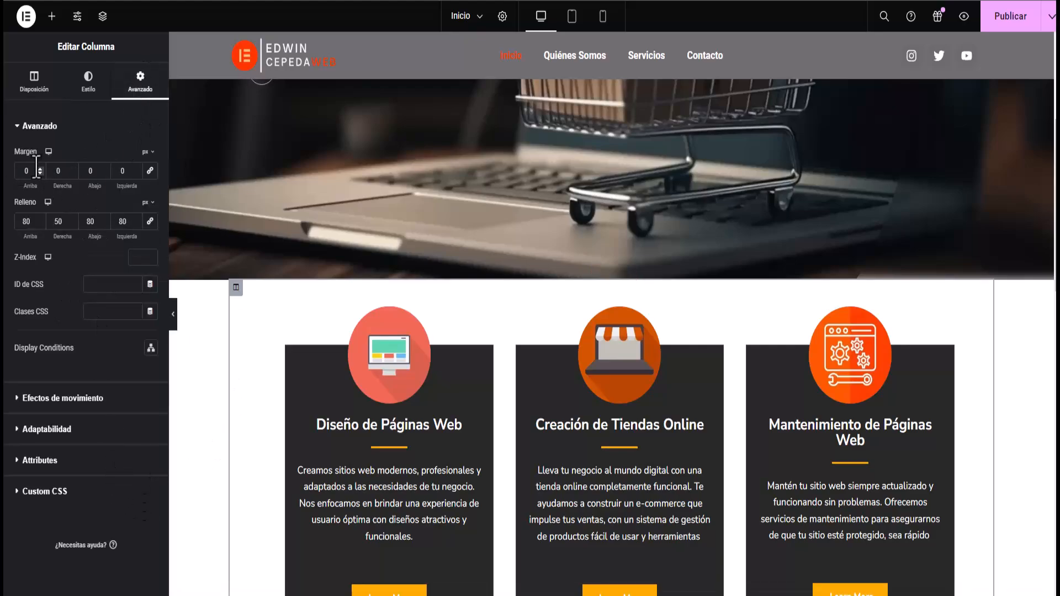
pyautogui.click(150, 175)
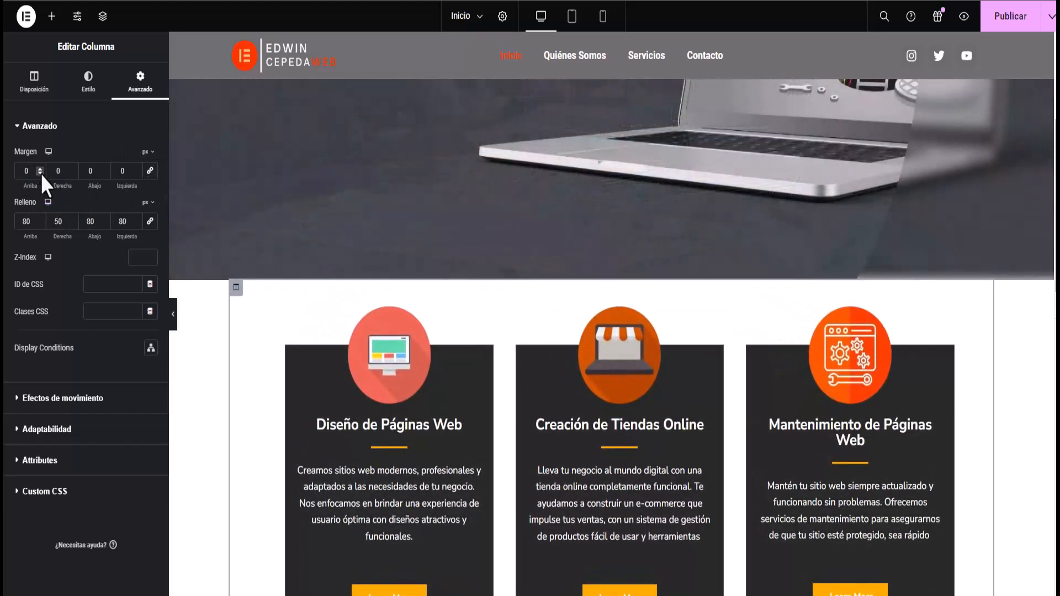
pyautogui.click(40, 172)
pyautogui.moveTo(40, 173); pyautogui.dragTo(40, 174)
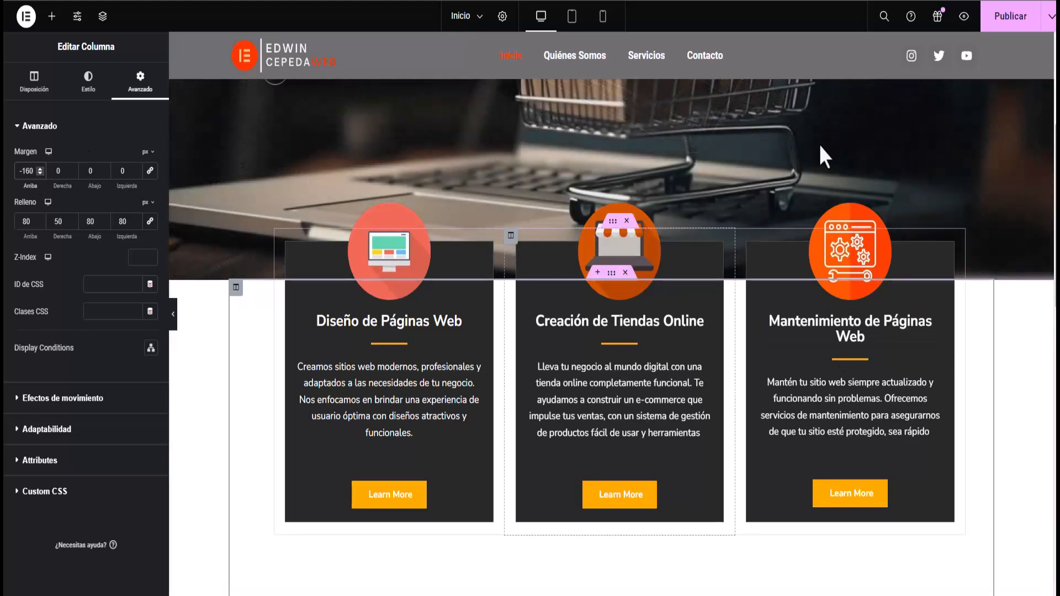
# Publish the page and check on the live site how the service cards overlap the hero banner
pyautogui.click(1006, 22)
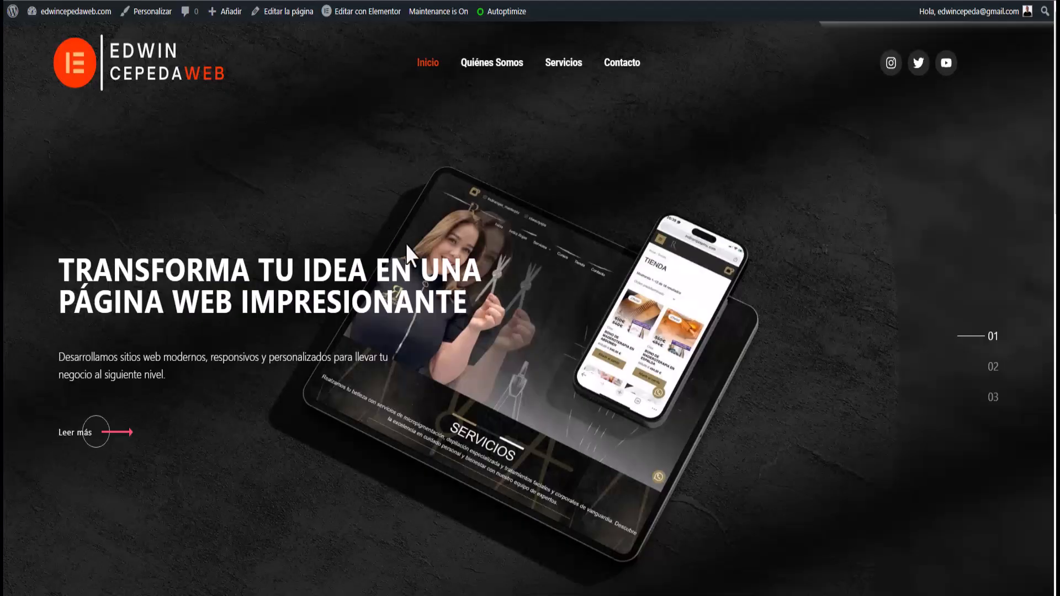
pyautogui.scroll(-5, 436, 296)
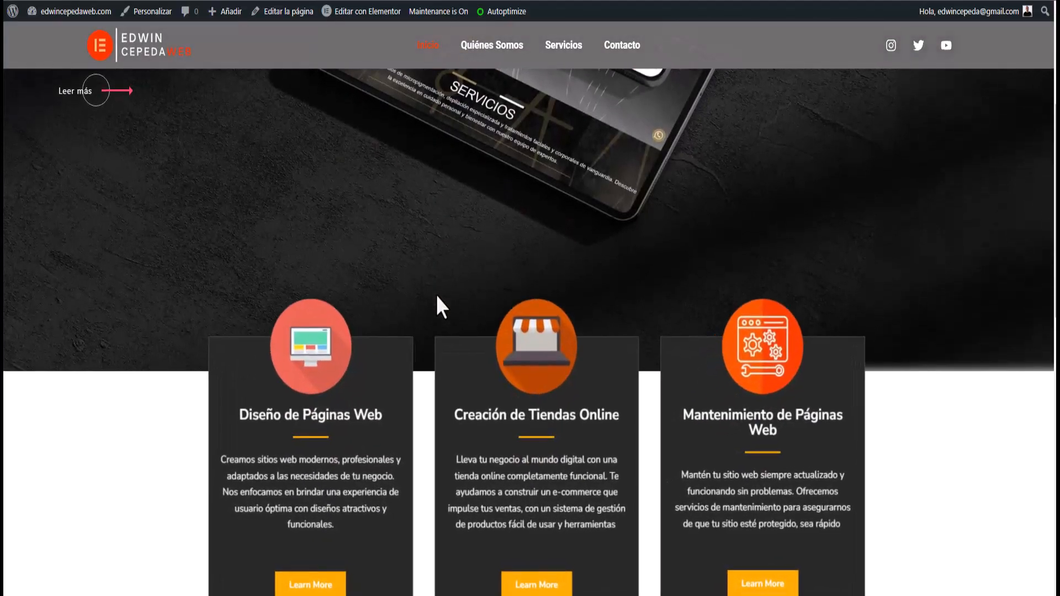
pyautogui.scroll(-5, 438, 301)
pyautogui.scroll(3, 438, 301)
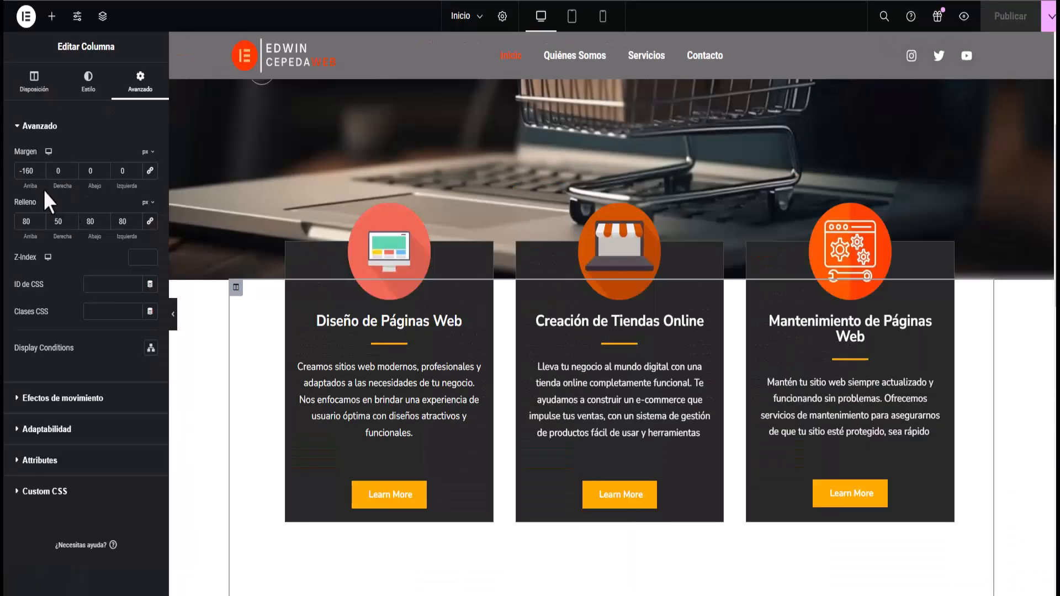
# Set the top margin of the outer service cards column to -180 px
pyautogui.click(39, 175)
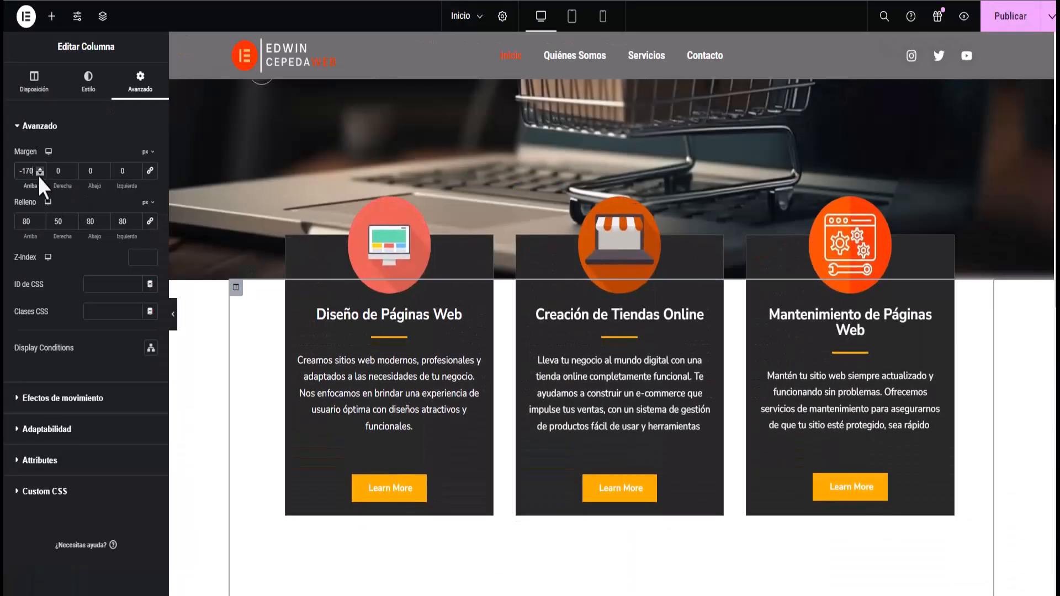
pyautogui.click(39, 175)
pyautogui.click(39, 175)
pyautogui.click(40, 175)
pyautogui.click(39, 175)
pyautogui.click(39, 175)
# Publish the adjusted page and review the live home page from the hero banner down to Quiénes Somos
pyautogui.click(1006, 15)
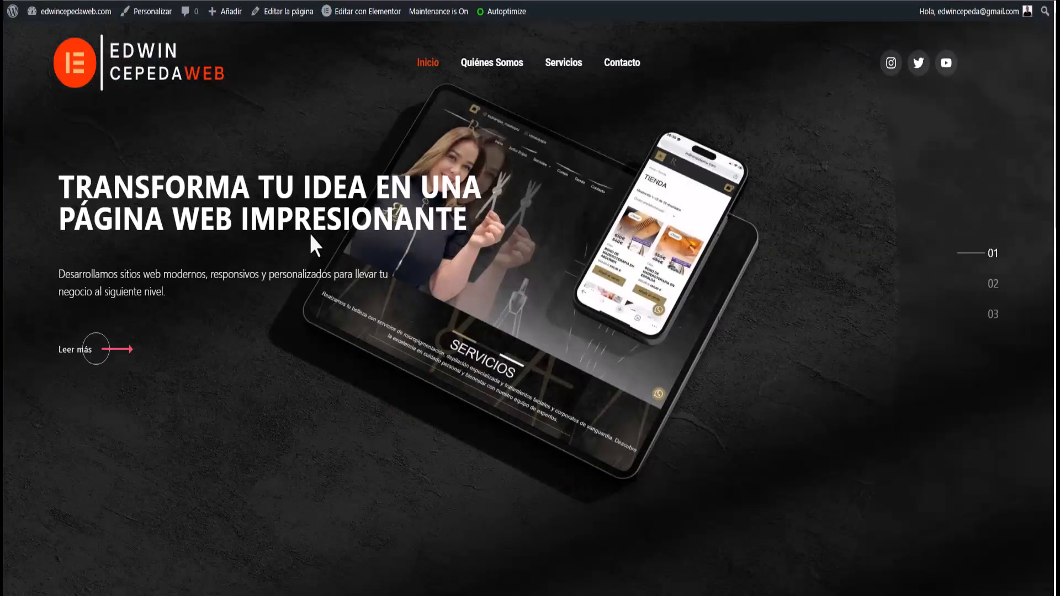
pyautogui.scroll(-5, 310, 231)
pyautogui.scroll(-5, 309, 233)
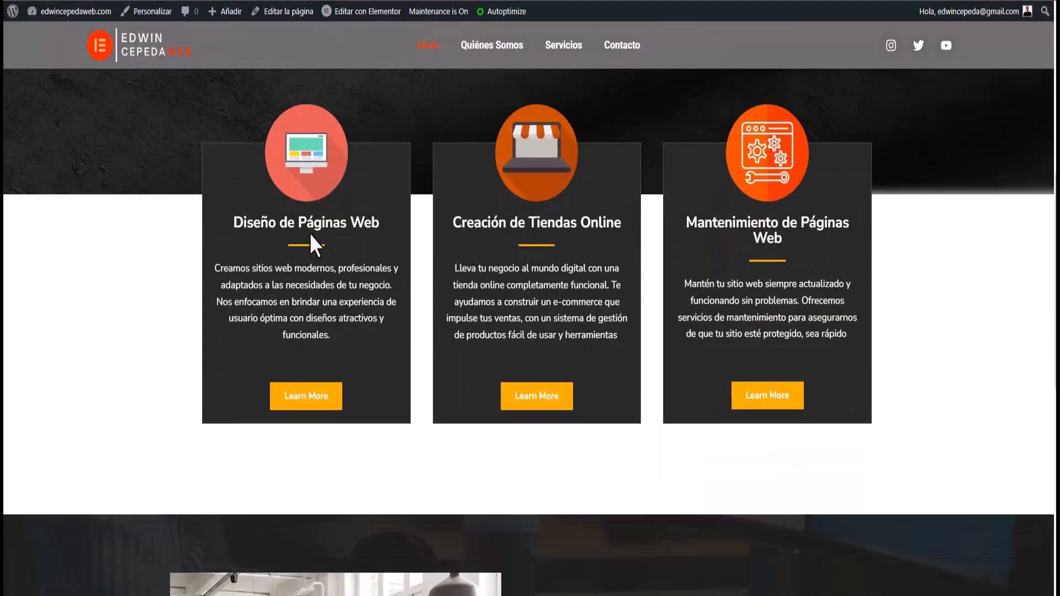
pyautogui.scroll(-3, 339, 326)
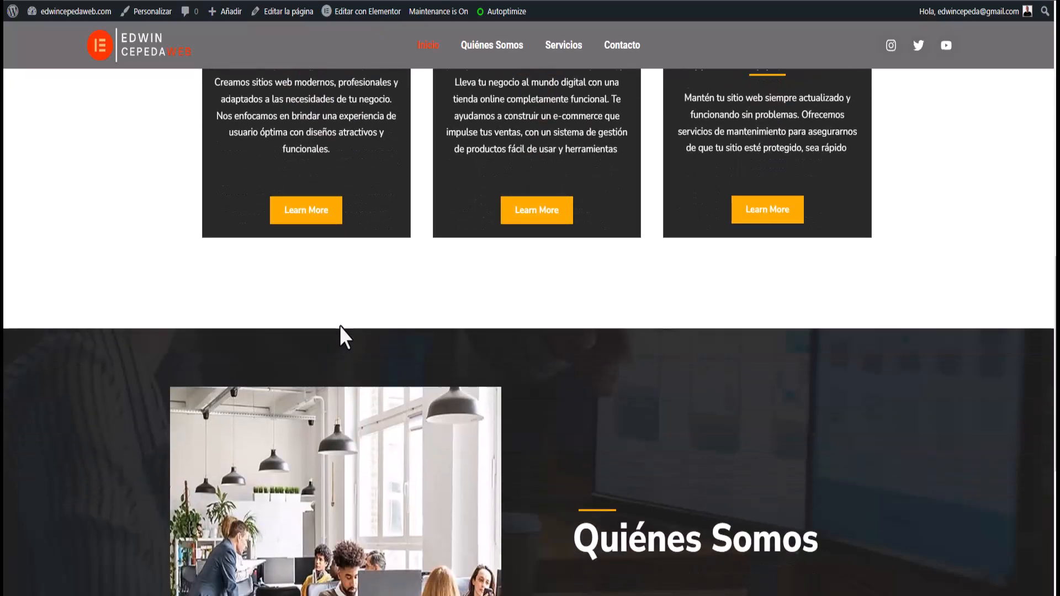
pyautogui.scroll(5, 339, 326)
pyautogui.scroll(4, 339, 326)
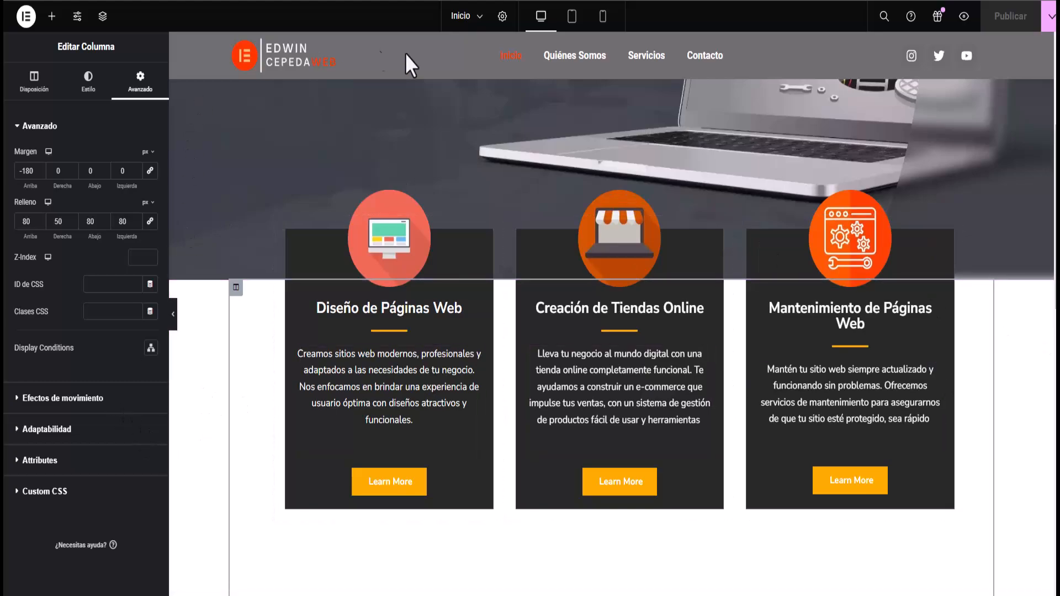
# Set the services section's background image to the media library photo of people in front of computer monitors
pyautogui.click(103, 16)
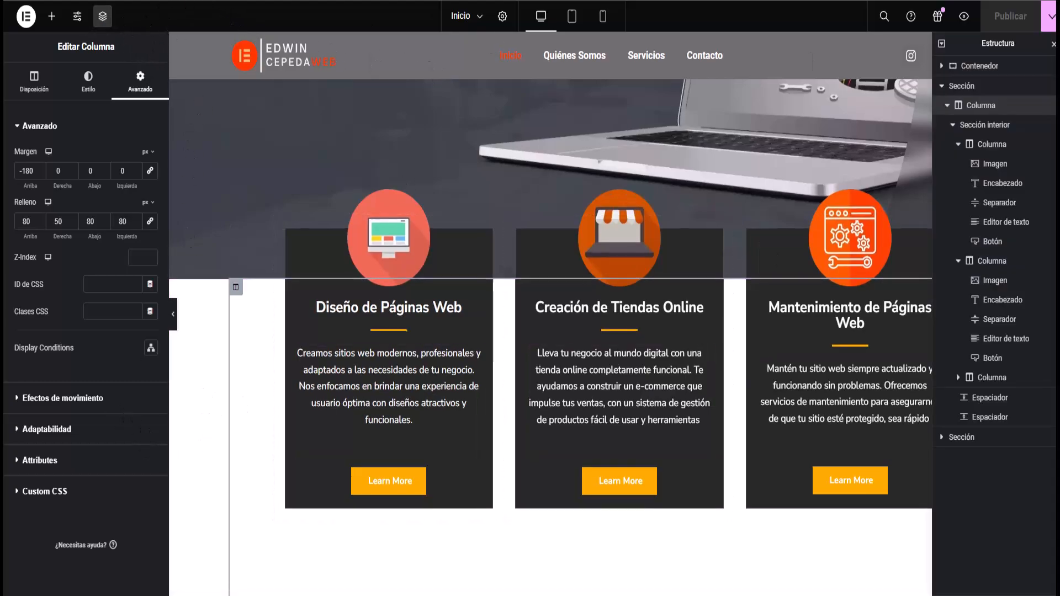
pyautogui.click(948, 105)
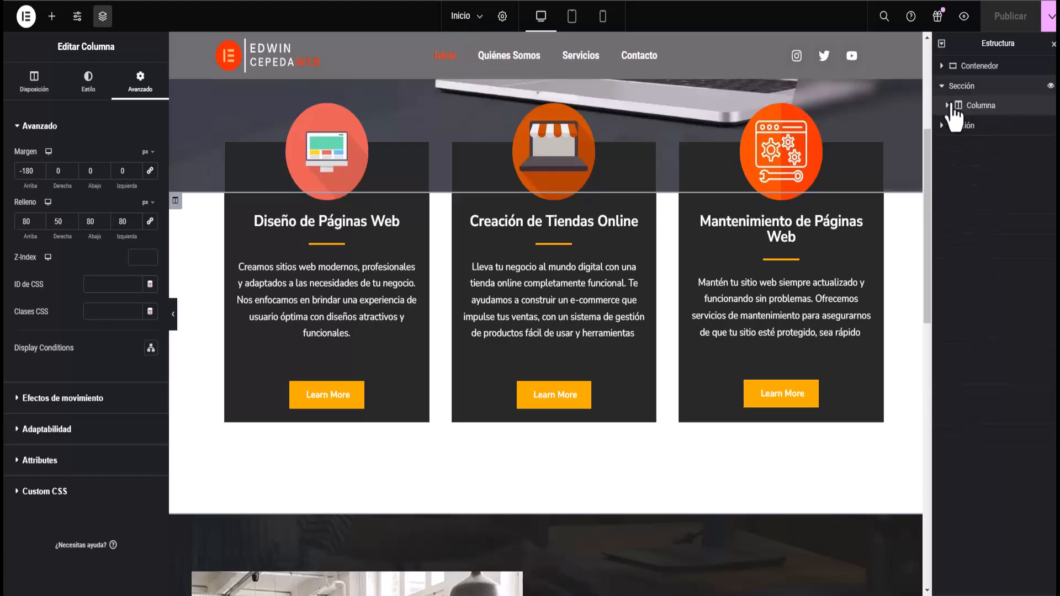
pyautogui.click(951, 87)
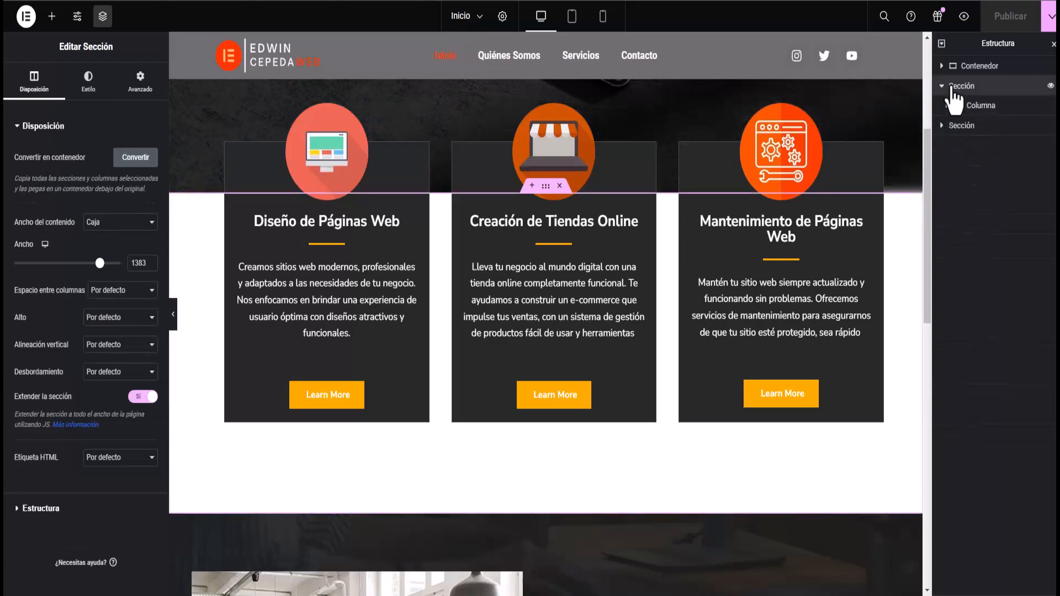
pyautogui.click(94, 95)
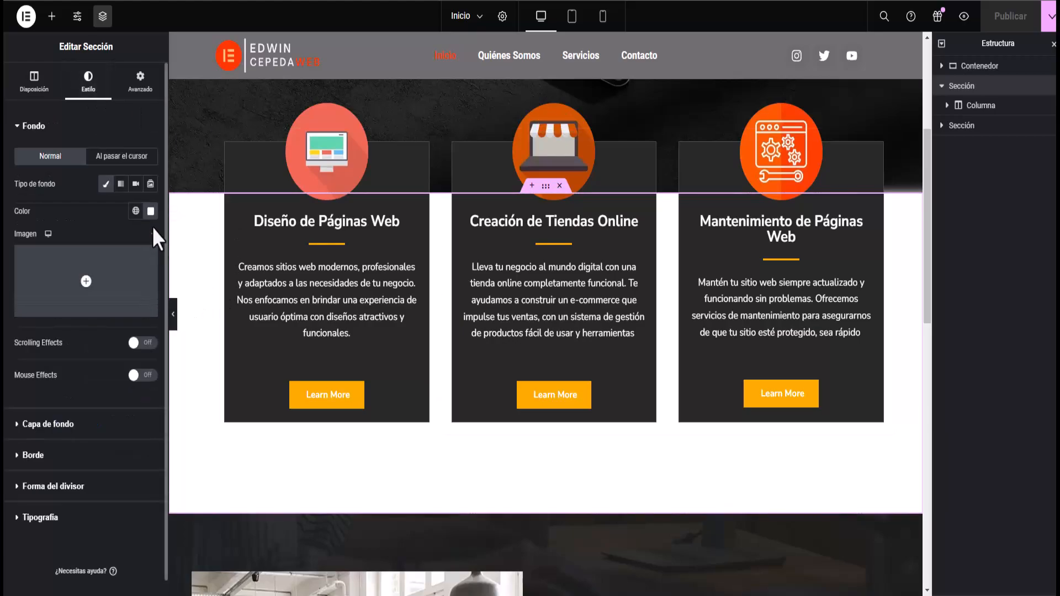
pyautogui.click(87, 283)
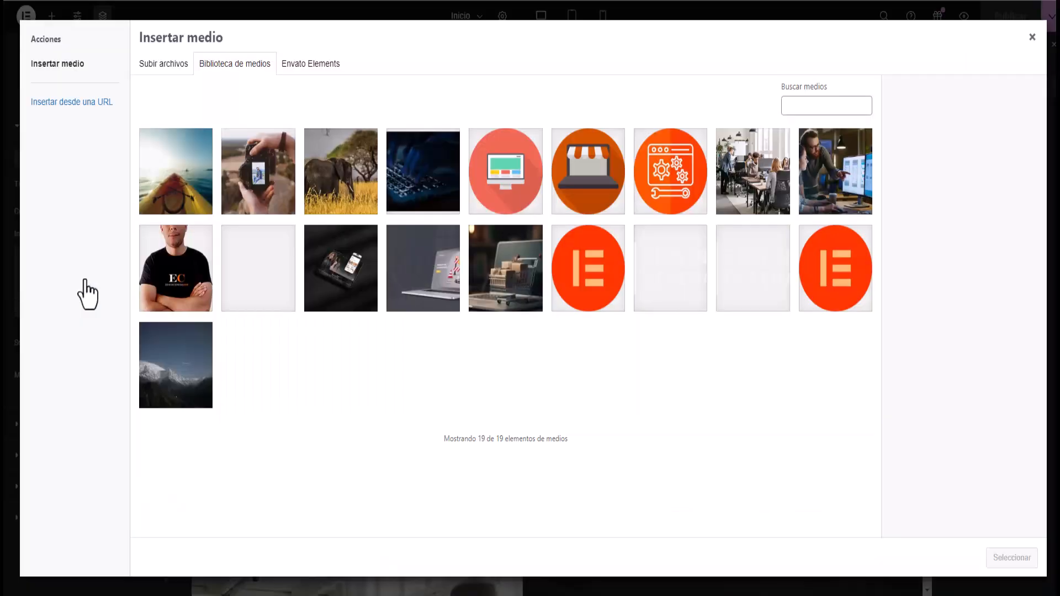
pyautogui.click(751, 196)
pyautogui.click(828, 188)
pyautogui.click(1007, 559)
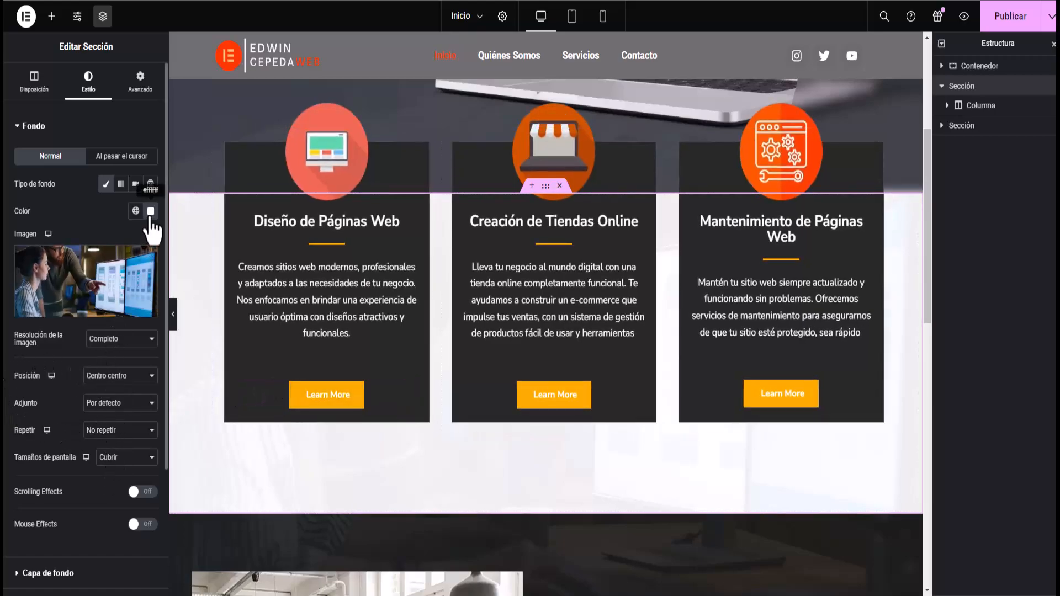
# Set the services section's background overlay color to #312F2F and publish the page
pyautogui.click(17, 127)
pyautogui.click(18, 160)
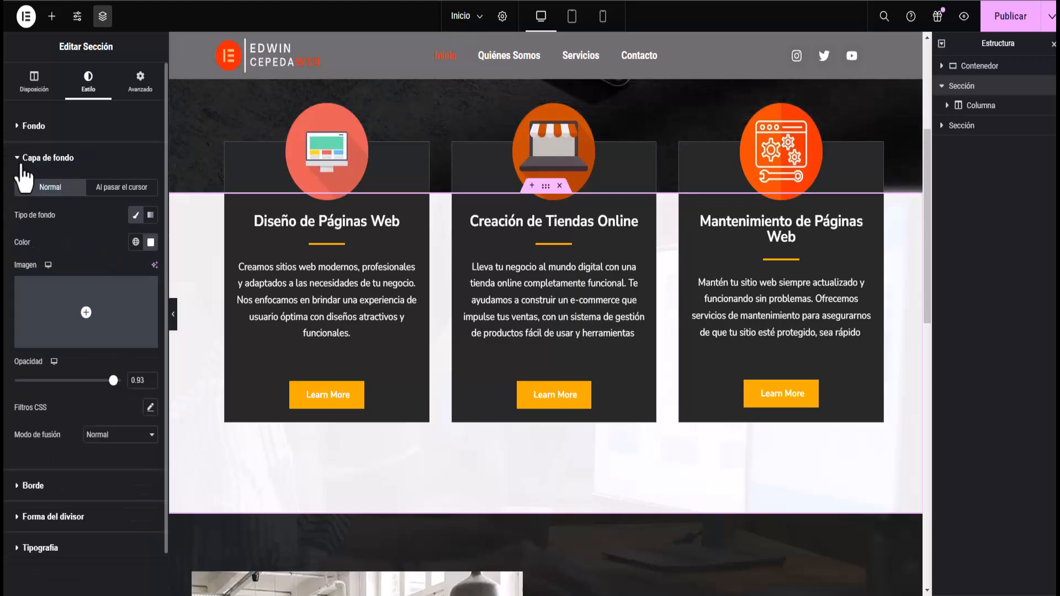
pyautogui.click(150, 242)
pyautogui.write('#818181')
pyautogui.hotkey('ctrl', 'a')
pyautogui.write('#7A7A7A')
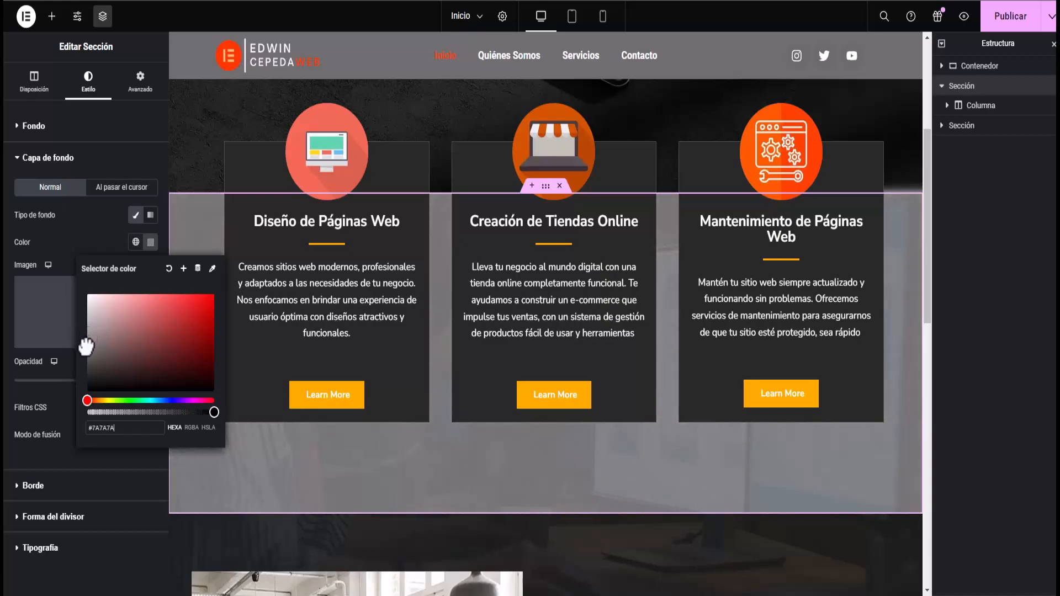
pyautogui.moveTo(87, 348); pyautogui.dragTo(91, 364)
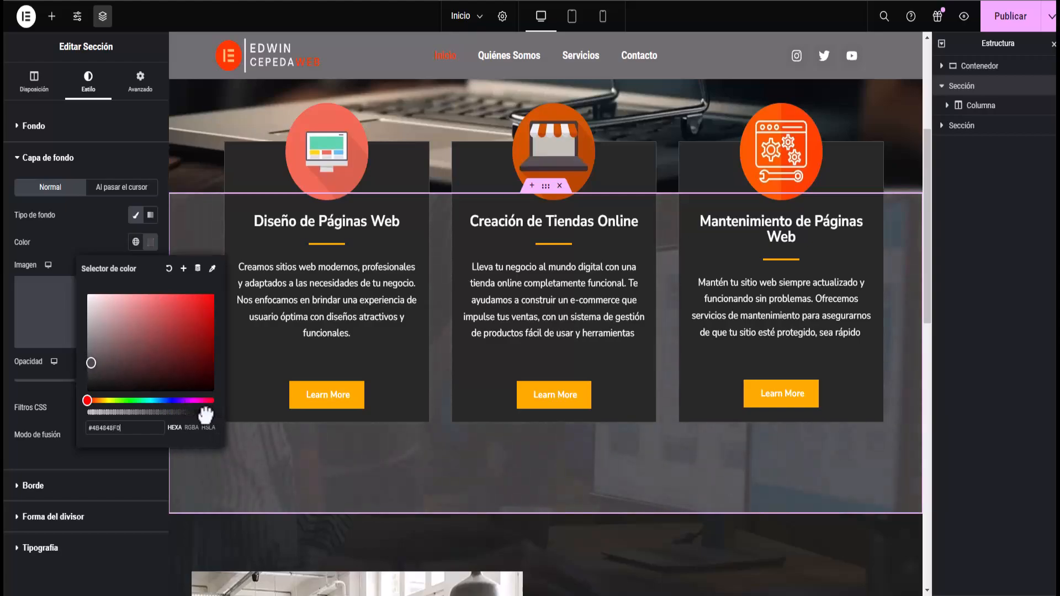
pyautogui.moveTo(198, 413); pyautogui.dragTo(207, 415)
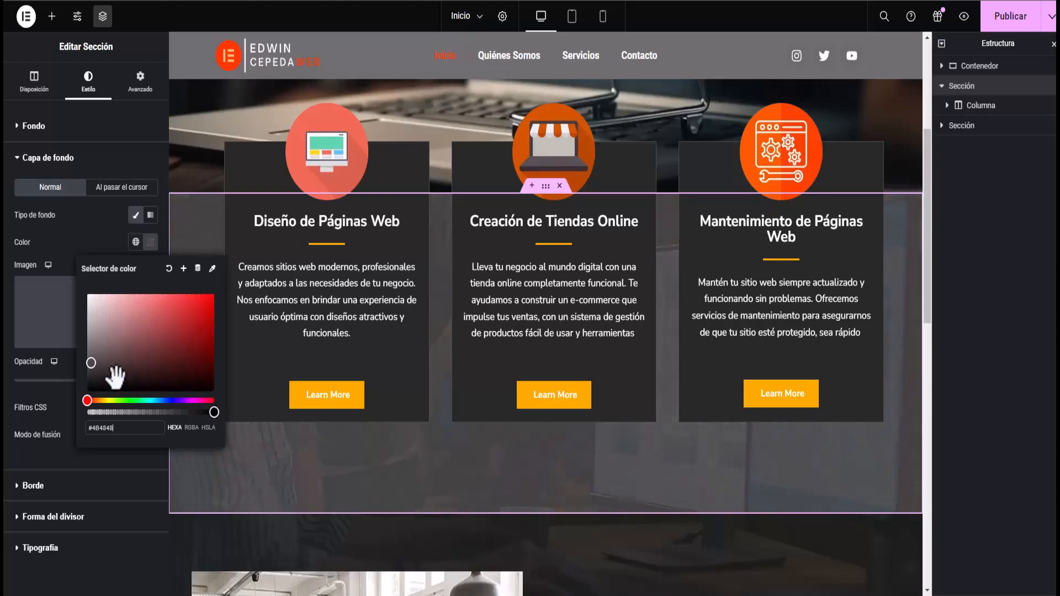
pyautogui.click(92, 373)
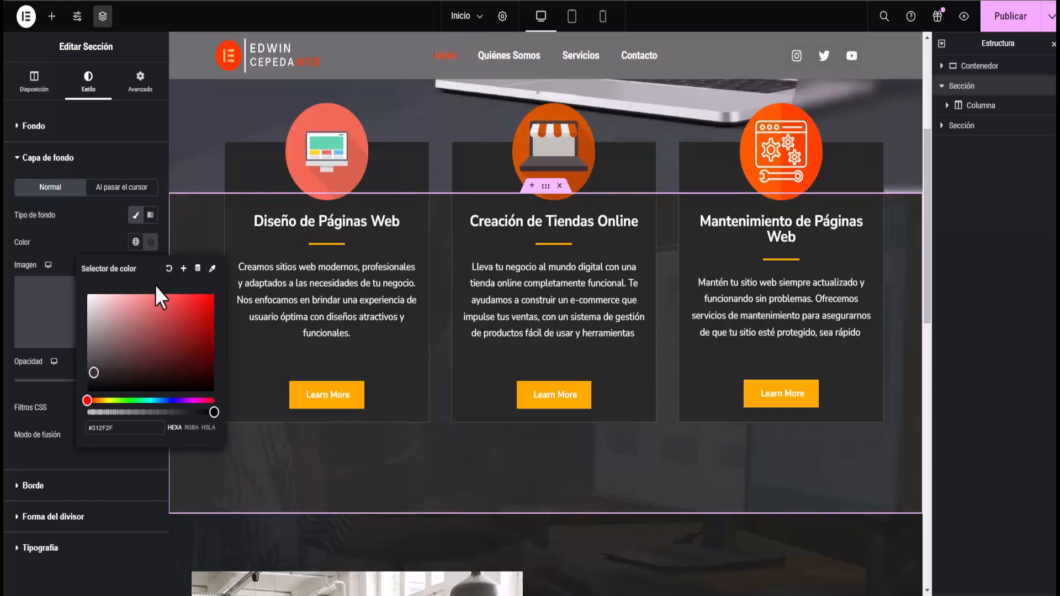
pyautogui.click(104, 227)
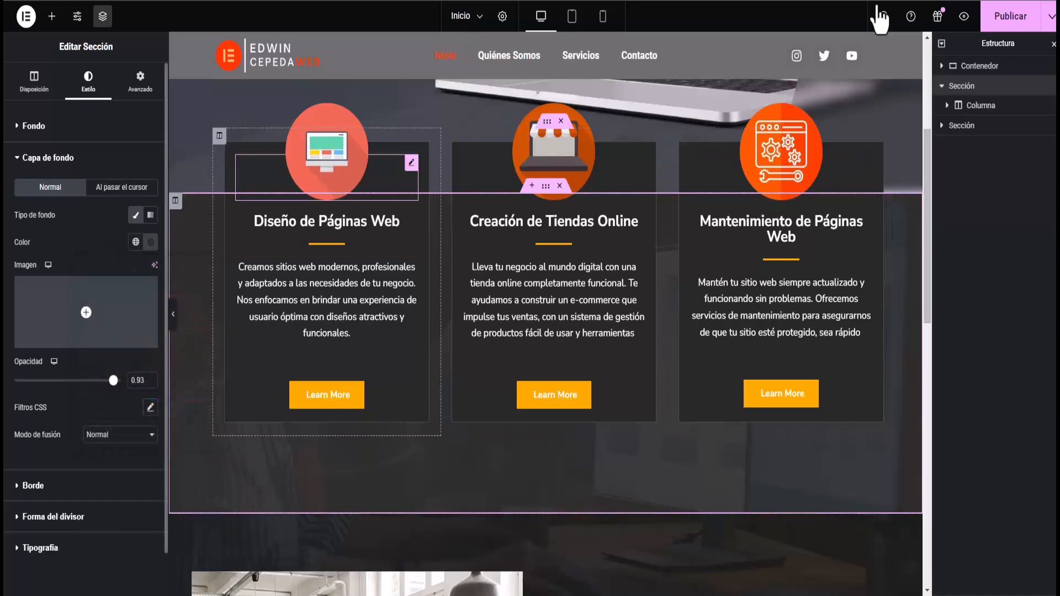
pyautogui.click(1000, 23)
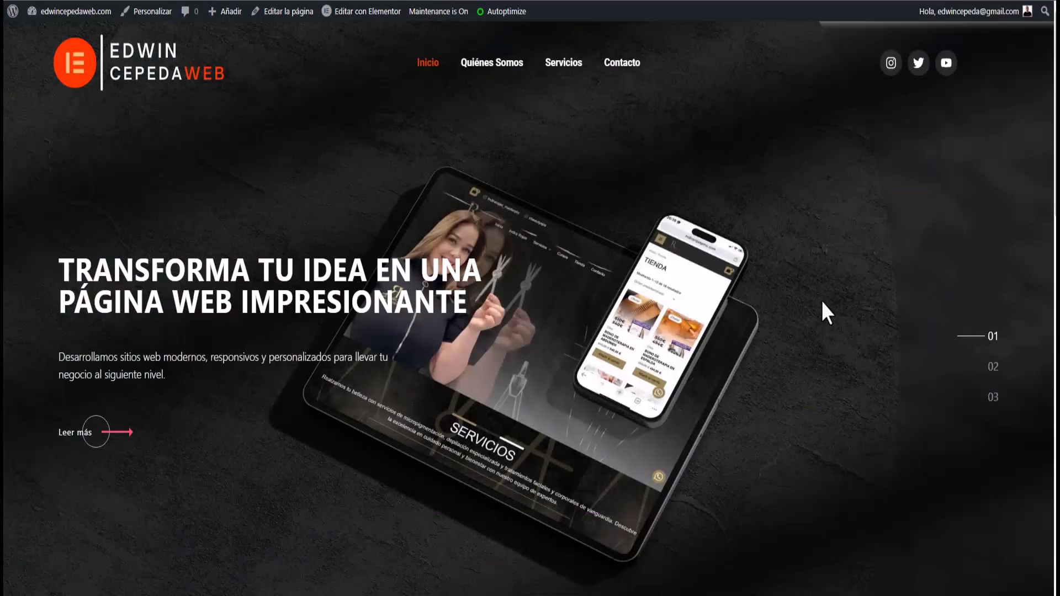
# Review the live home page's services section and its transition into the Quiénes Somos section
pyautogui.scroll(-8, 823, 302)
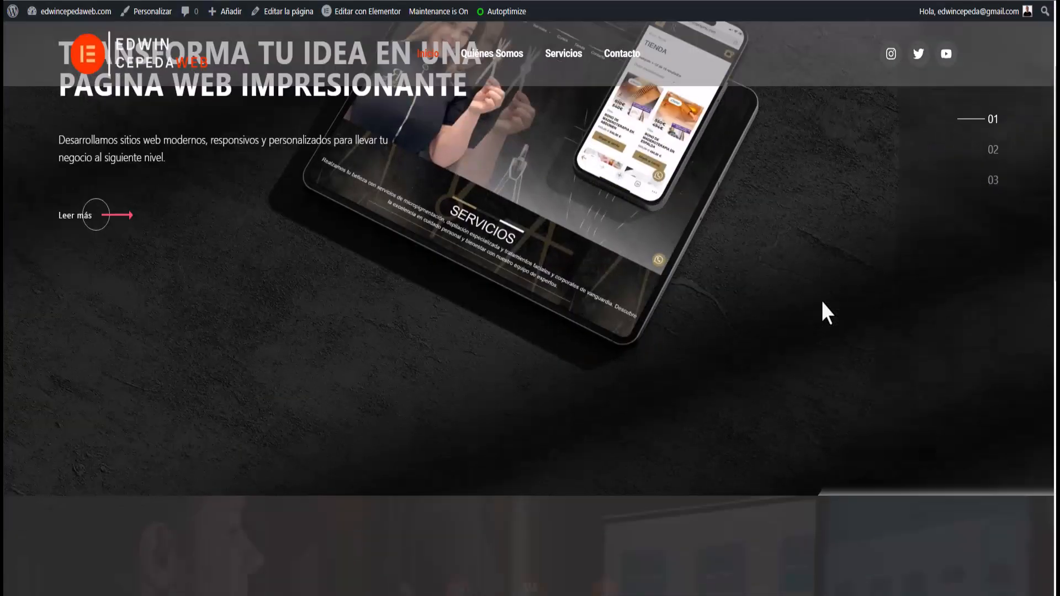
pyautogui.scroll(-7, 821, 301)
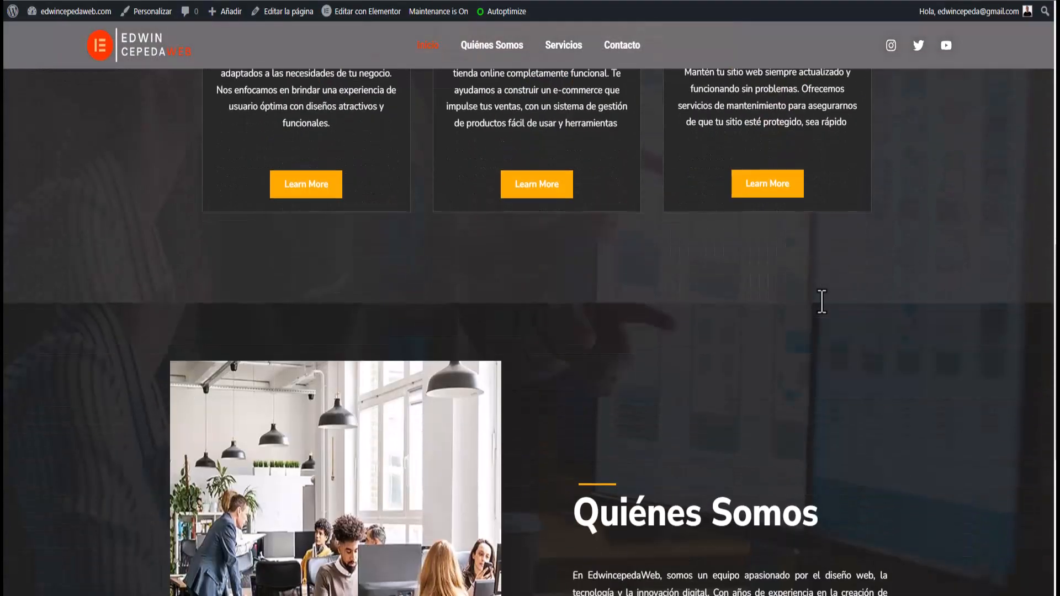
pyautogui.scroll(-3, 821, 302)
pyautogui.scroll(3, 821, 302)
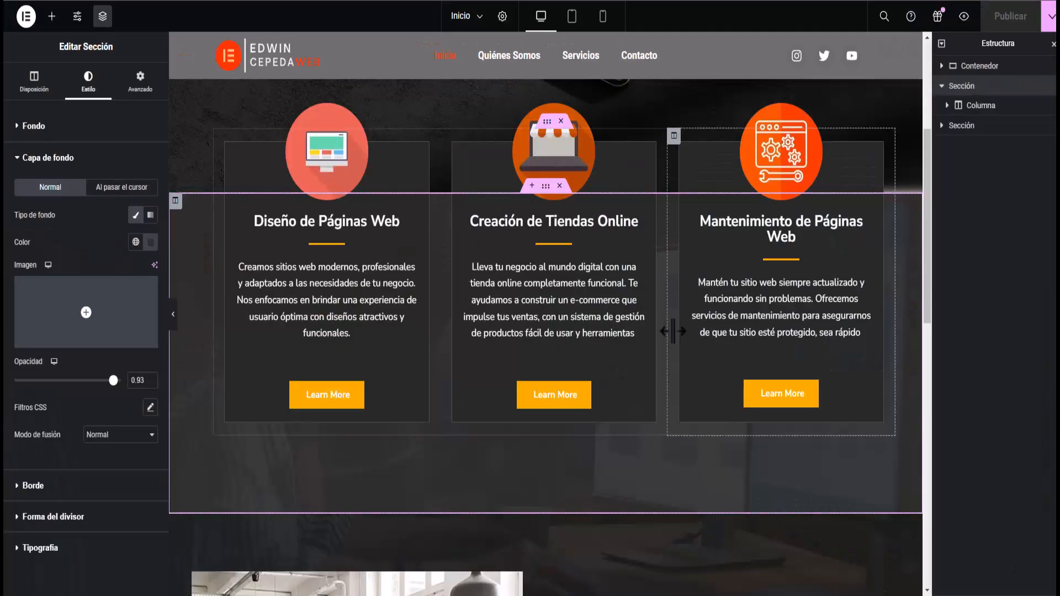
# Copy the background overlay color code #201F1FED from the Quiénes Somos section's style settings
pyautogui.scroll(-3, 748, 426)
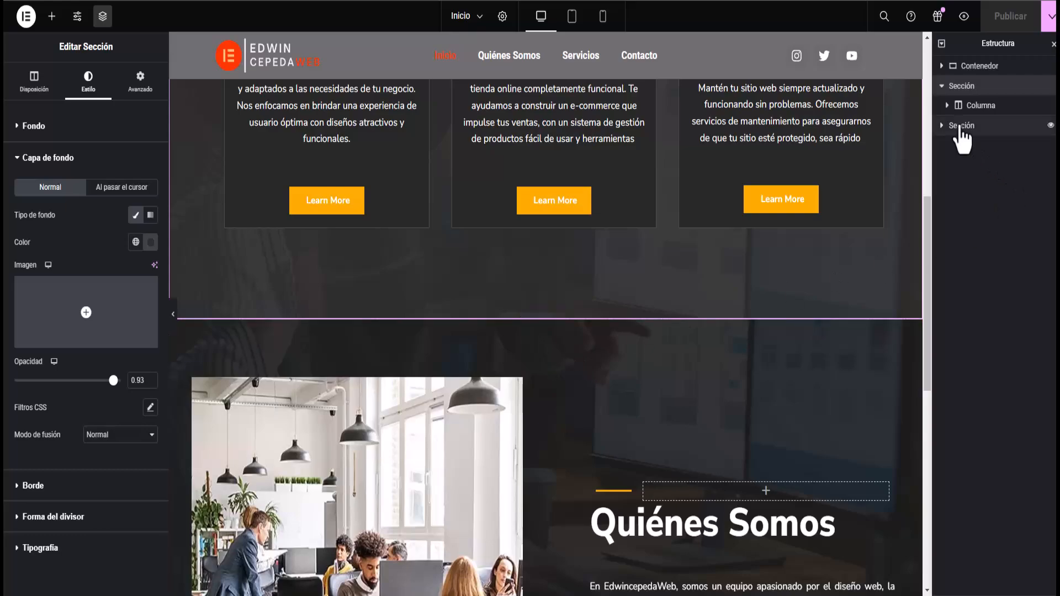
pyautogui.click(960, 128)
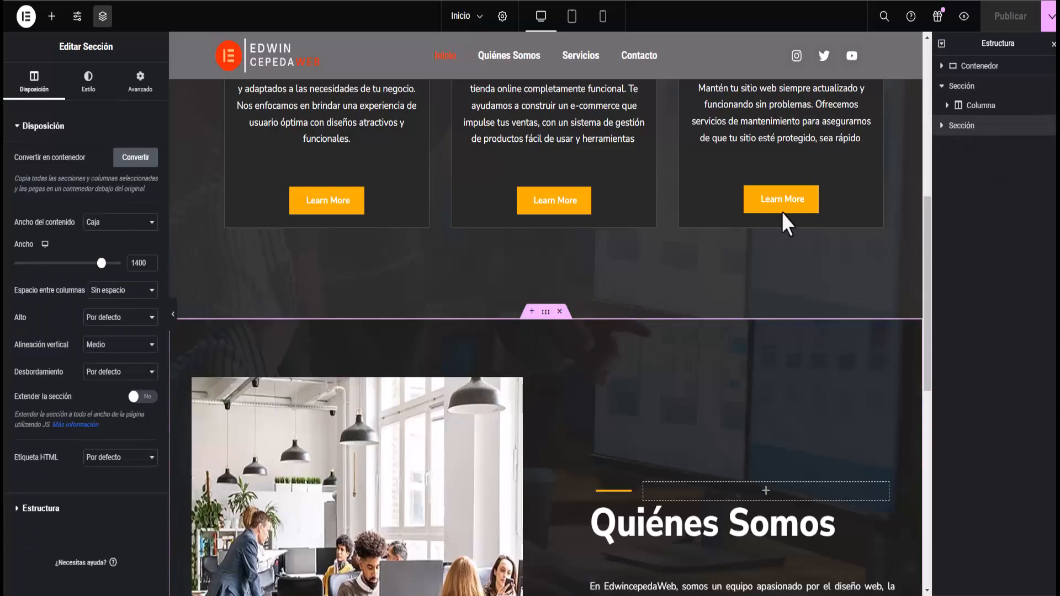
pyautogui.click(88, 88)
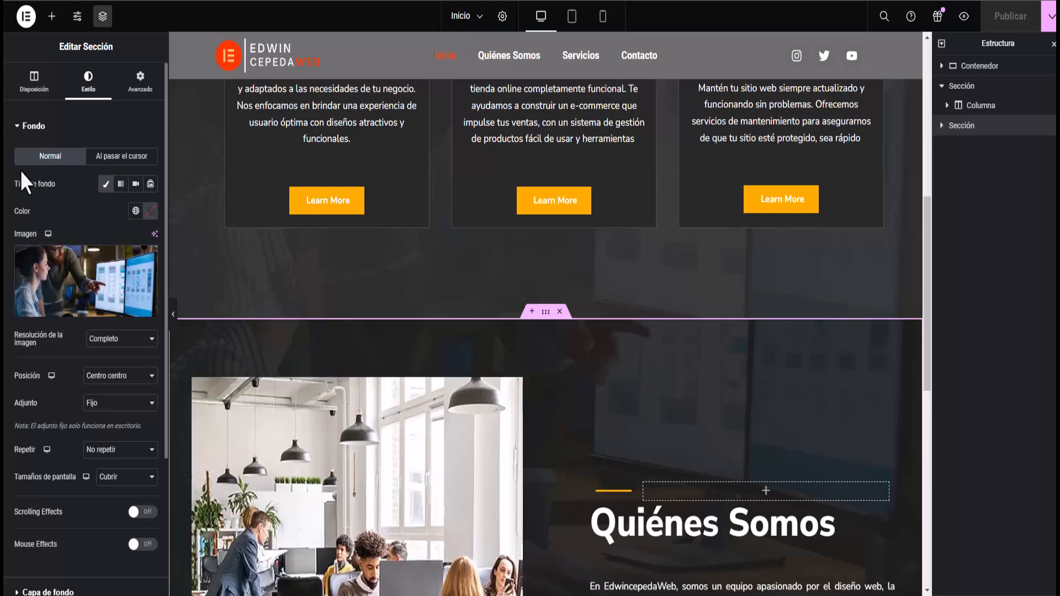
pyautogui.click(31, 125)
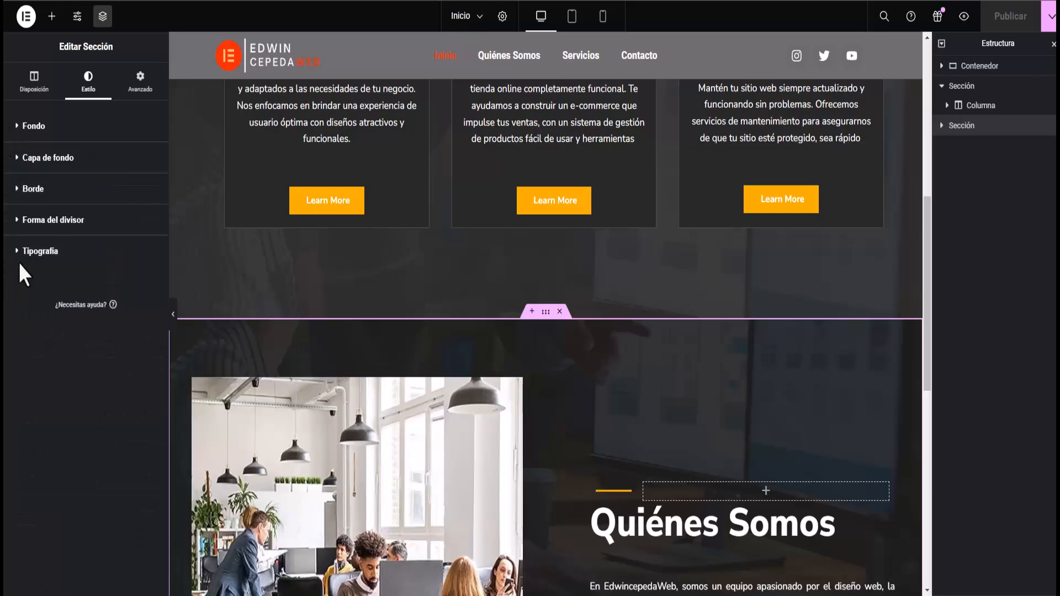
pyautogui.click(20, 159)
pyautogui.click(136, 214)
pyautogui.click(150, 242)
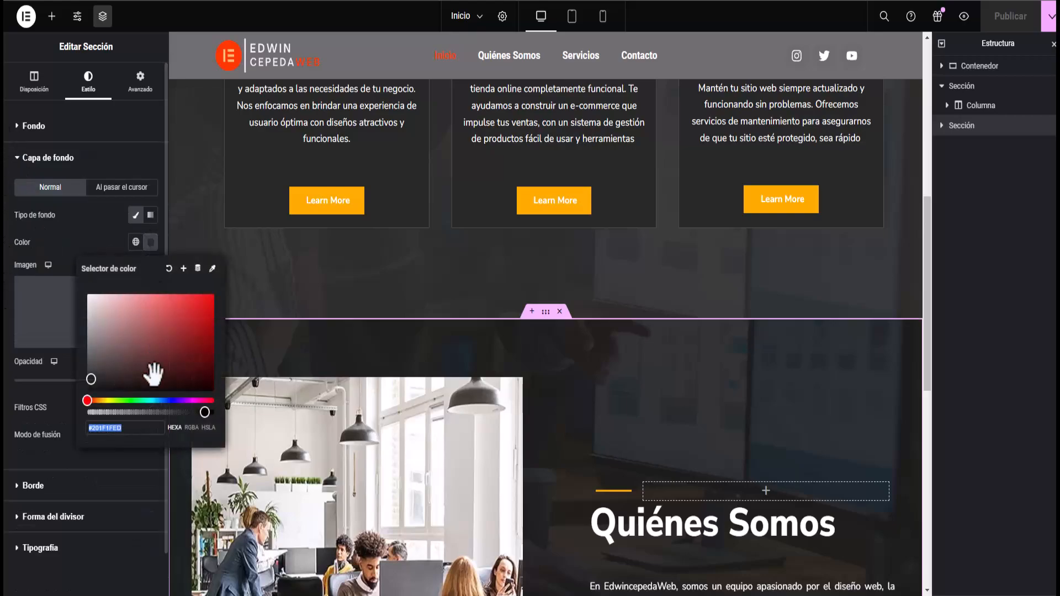
pyautogui.rightClick(112, 428)
pyautogui.click(144, 187)
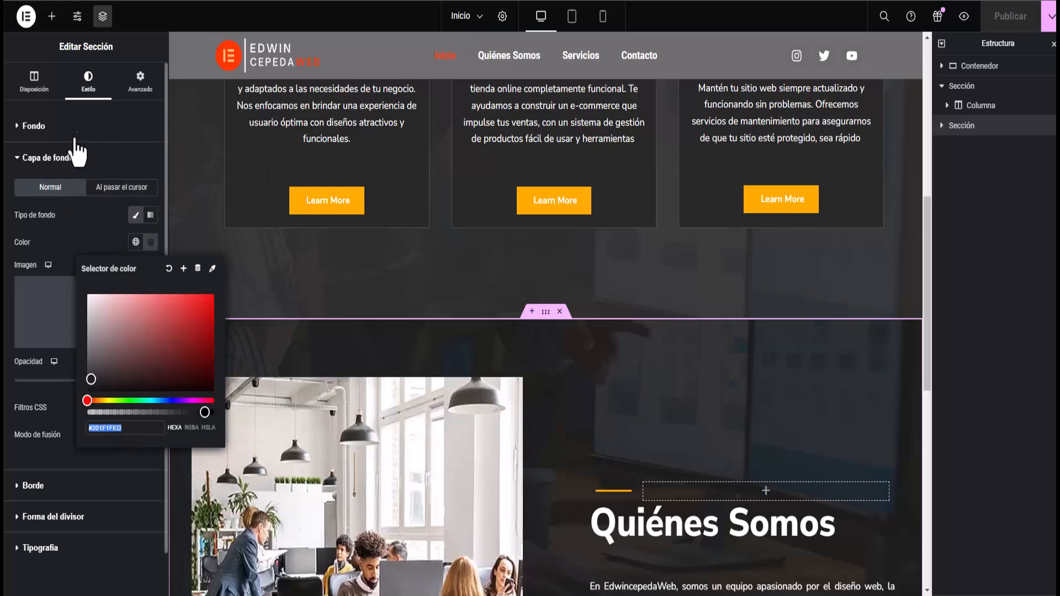
pyautogui.click(91, 125)
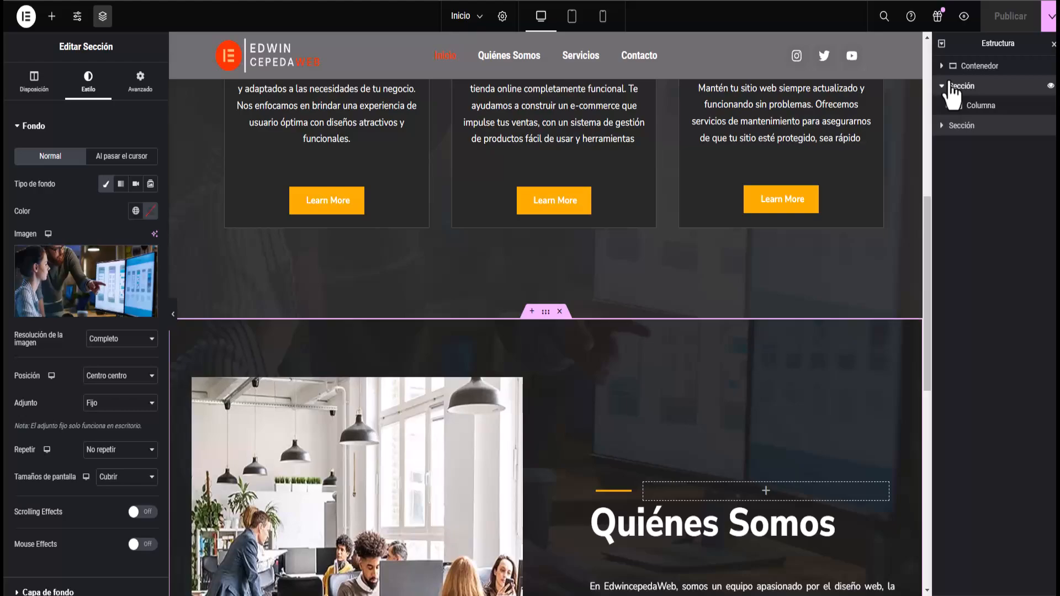
# Replace the services section's background overlay color with the copied code #201F1FED
pyautogui.click(950, 86)
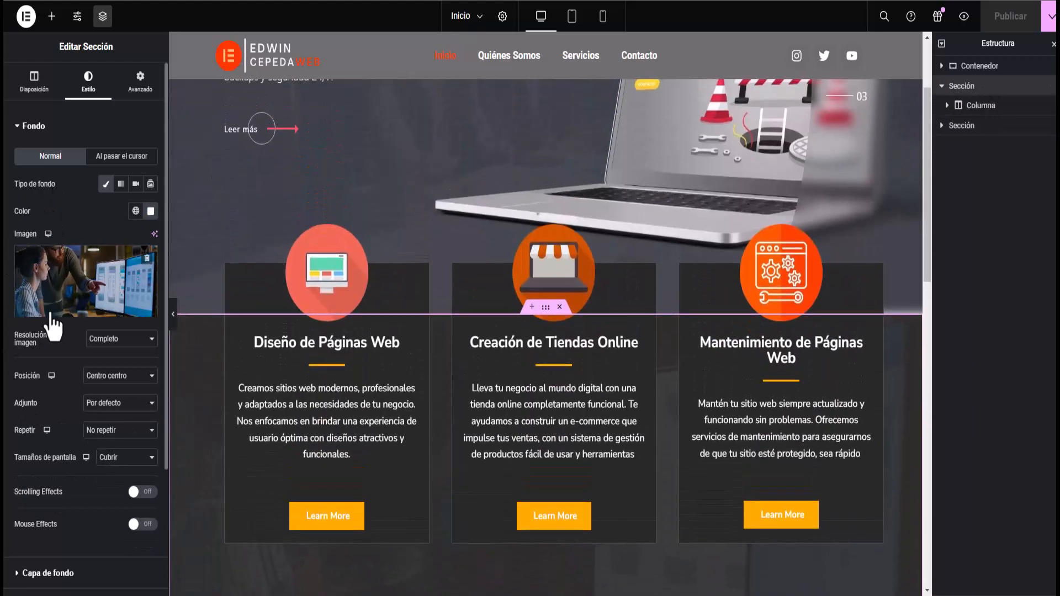
pyautogui.click(22, 126)
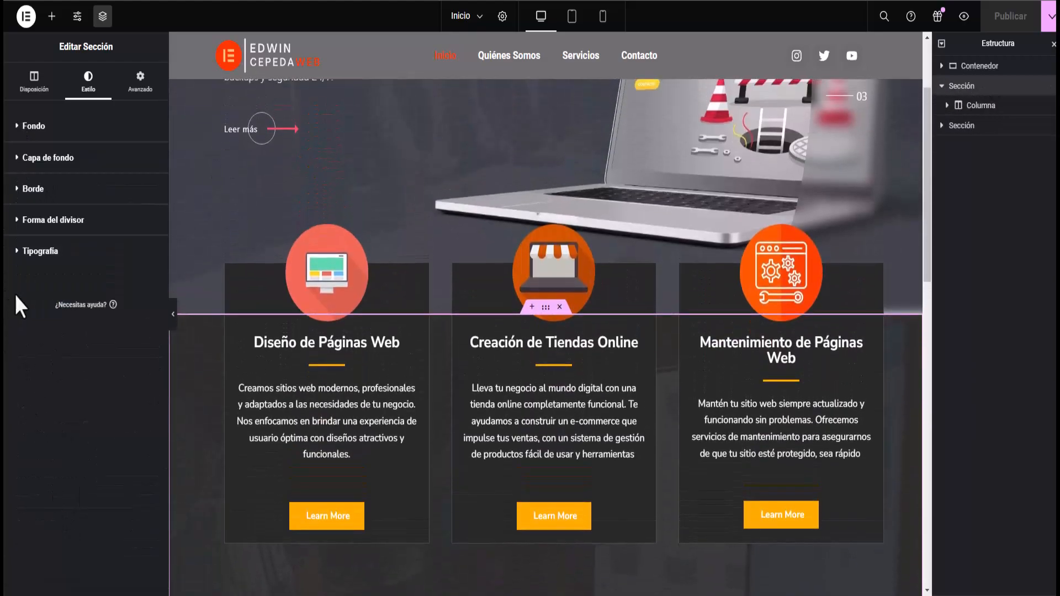
pyautogui.click(24, 158)
pyautogui.click(150, 243)
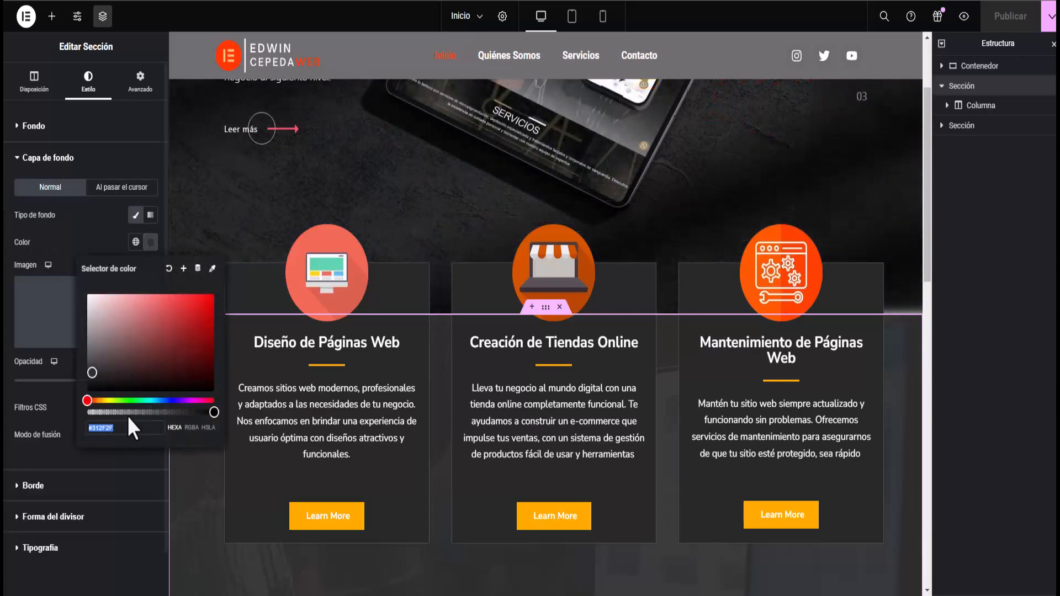
pyautogui.press('BackSpace')
pyautogui.rightClick(121, 426)
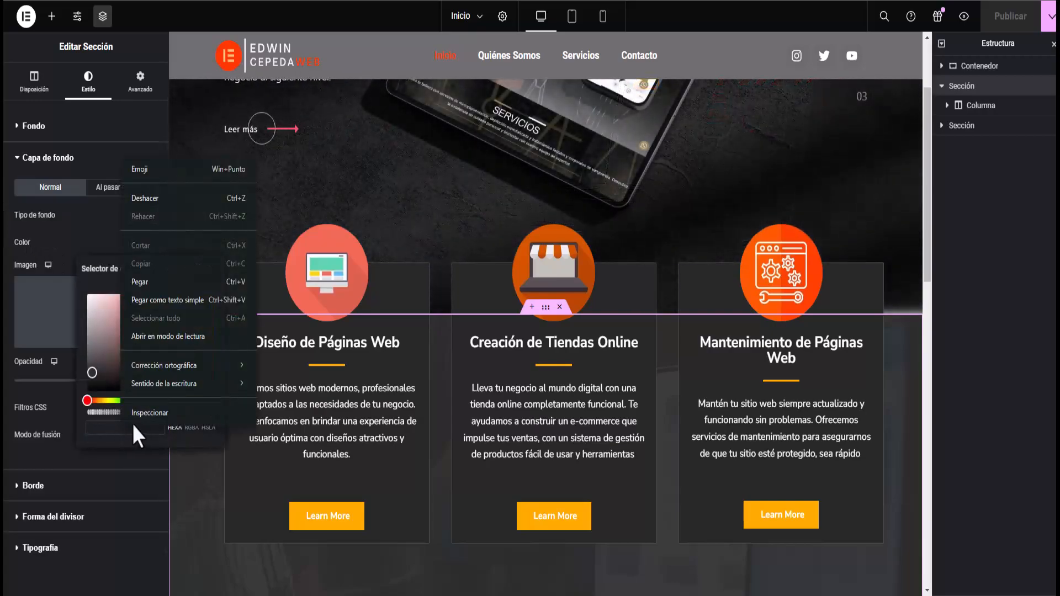
pyautogui.click(139, 282)
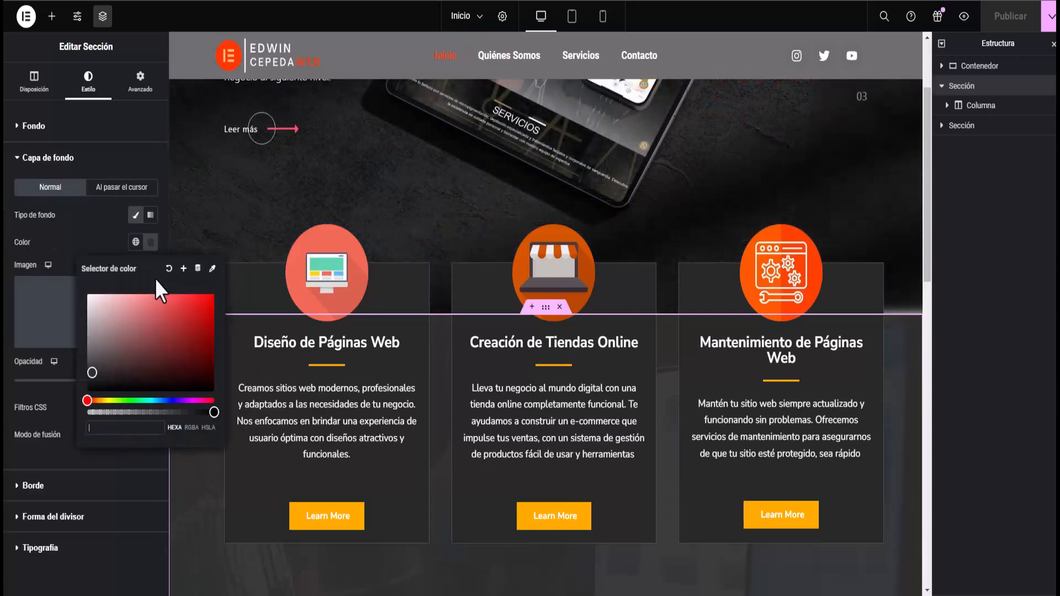
pyautogui.click(74, 217)
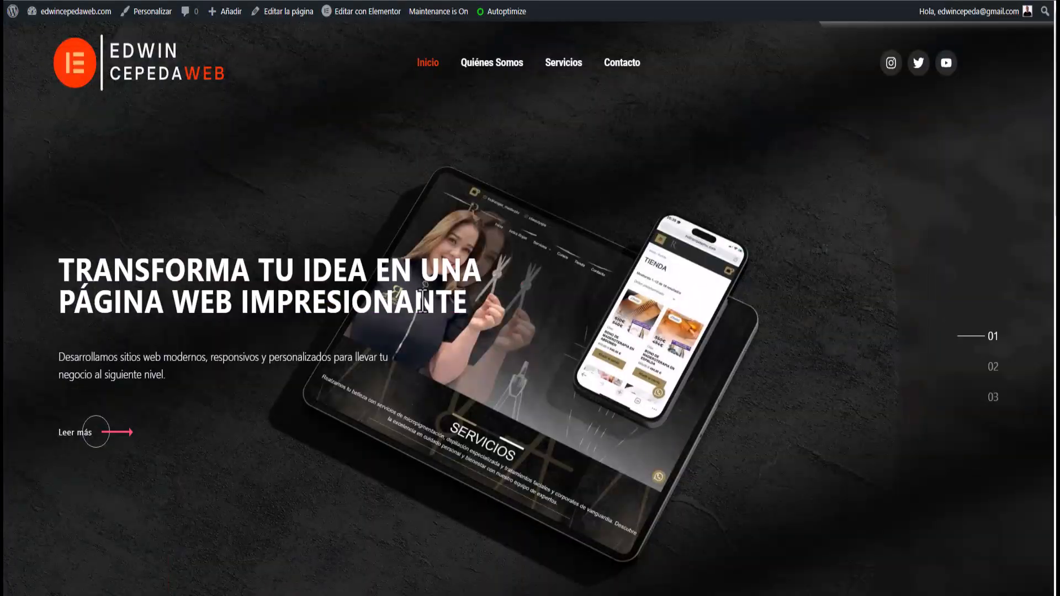
# Compare the overlay darkness of the services and Quiénes Somos sections on the live home page
pyautogui.scroll(-10, 421, 300)
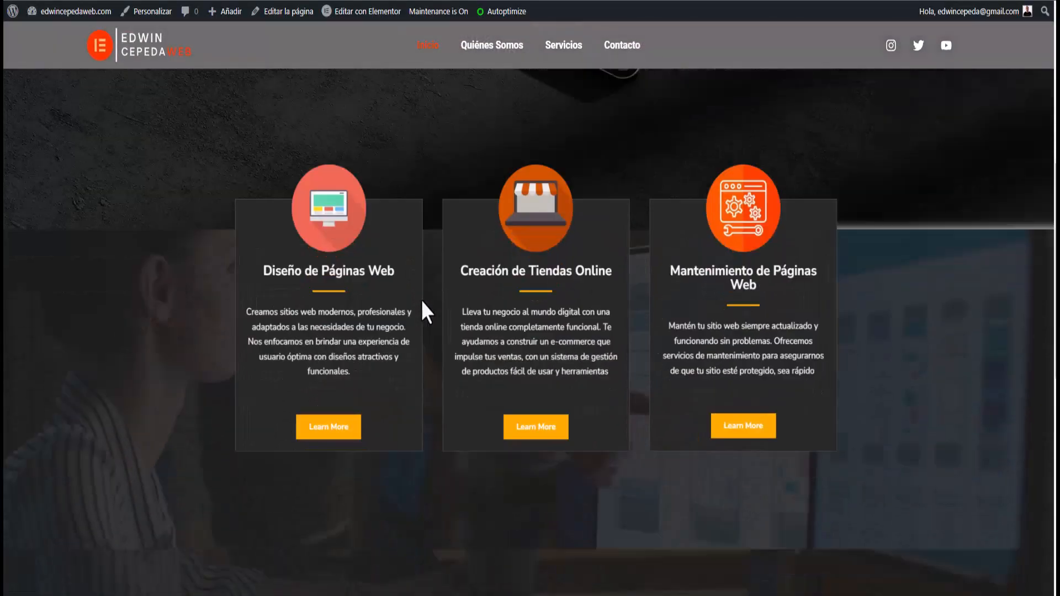
pyautogui.scroll(-6, 421, 300)
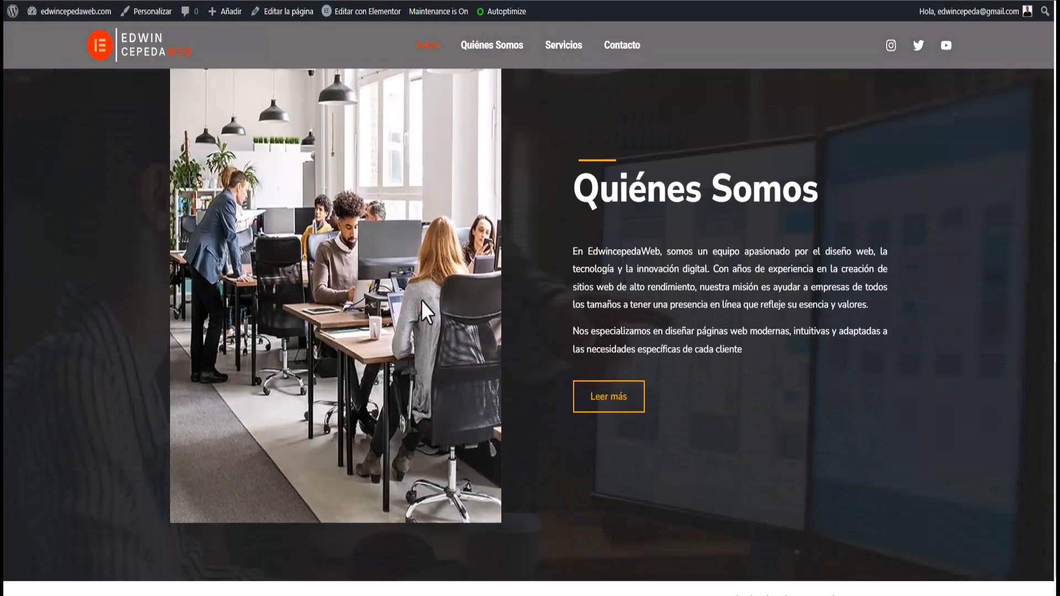
pyautogui.scroll(6, 421, 300)
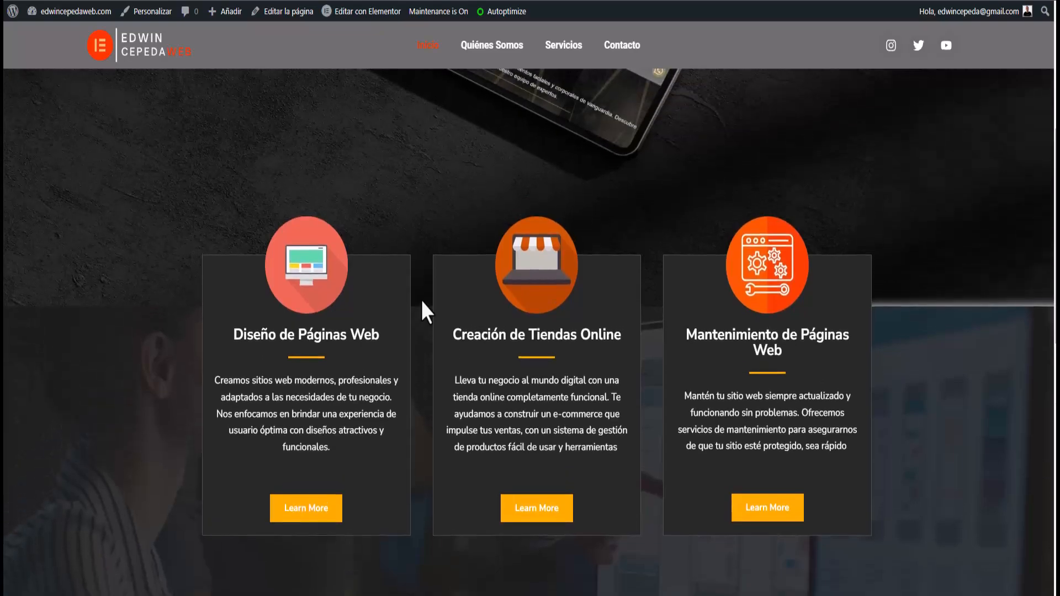
pyautogui.scroll(-10, 420, 300)
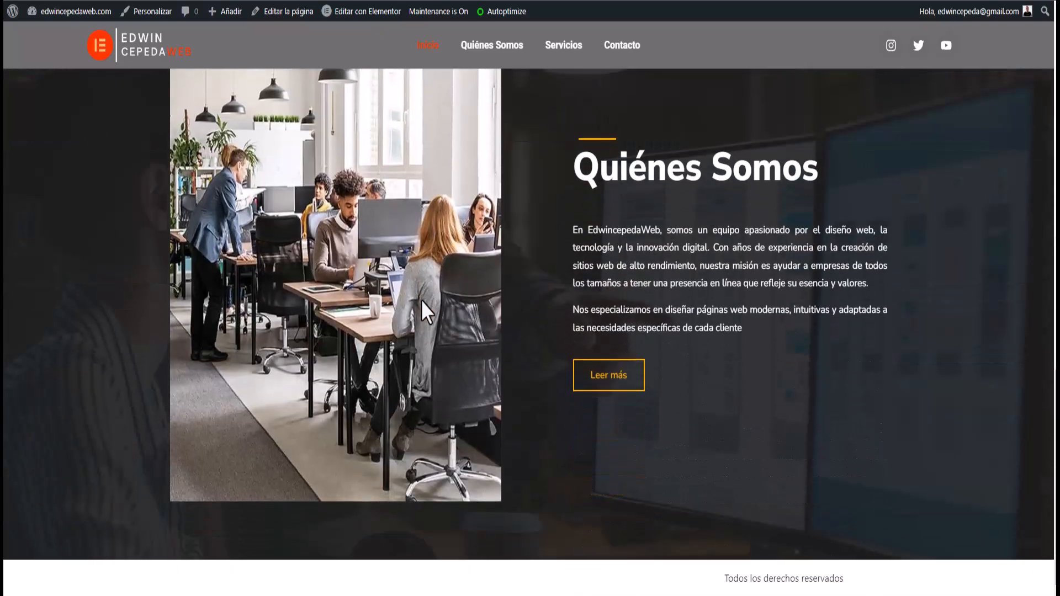
pyautogui.scroll(6, 421, 300)
pyautogui.scroll(6, 421, 300)
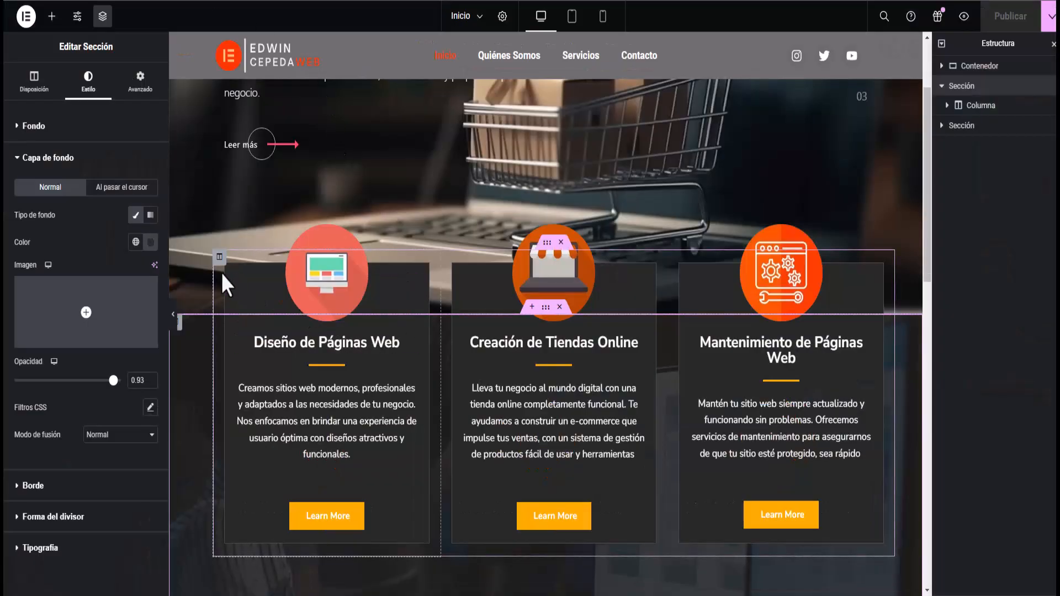
# Set the border color of the Diseño de Páginas Web card column to yellow #FAF508
pyautogui.scroll(-2, 343, 464)
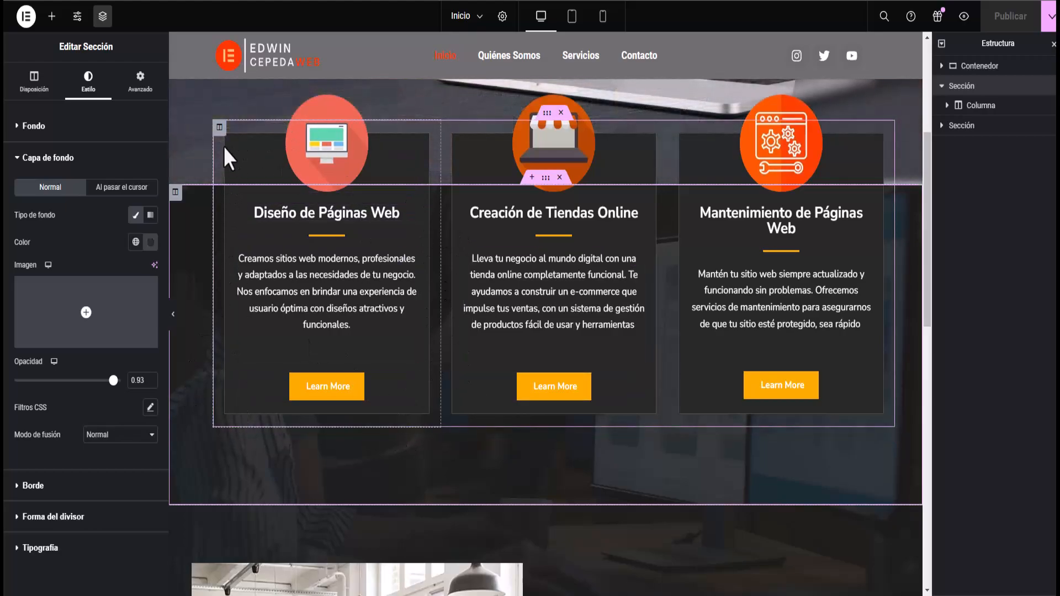
pyautogui.click(219, 128)
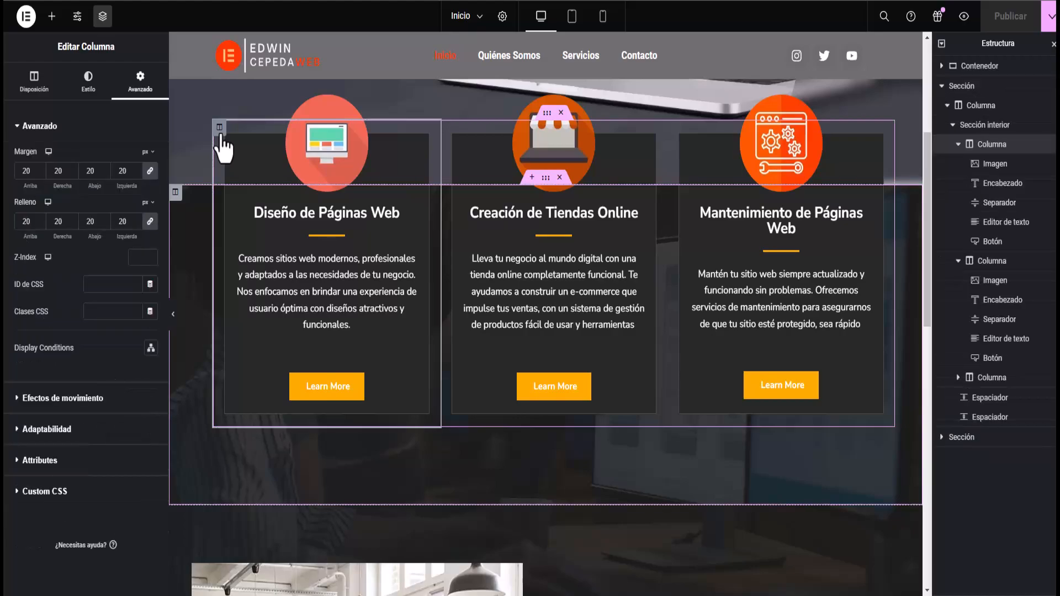
pyautogui.click(86, 83)
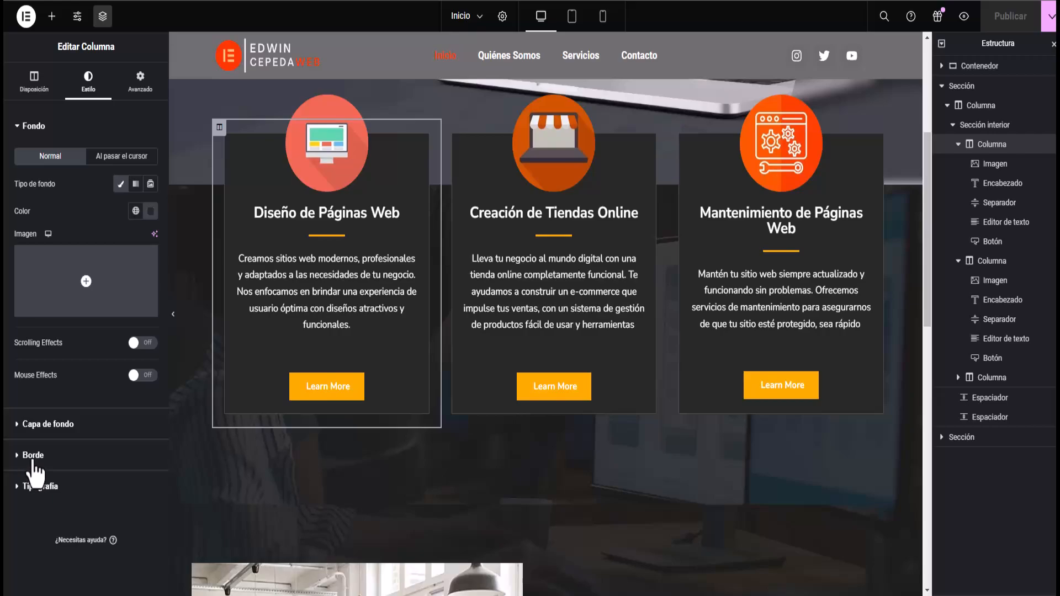
pyautogui.click(32, 458)
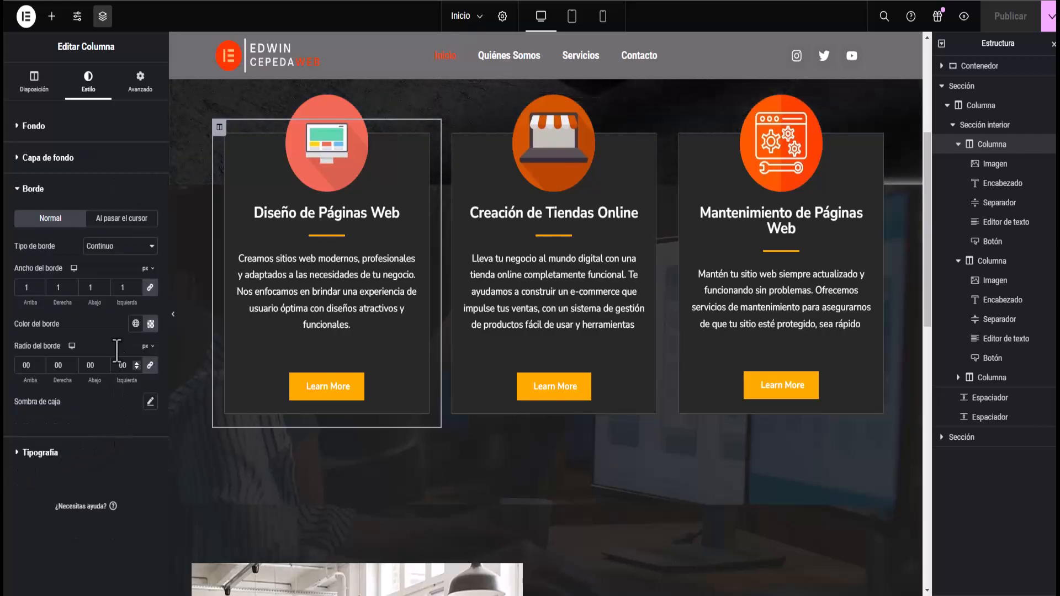
pyautogui.click(151, 324)
pyautogui.tripleClick(124, 508)
pyautogui.moveTo(91, 486); pyautogui.dragTo(215, 493)
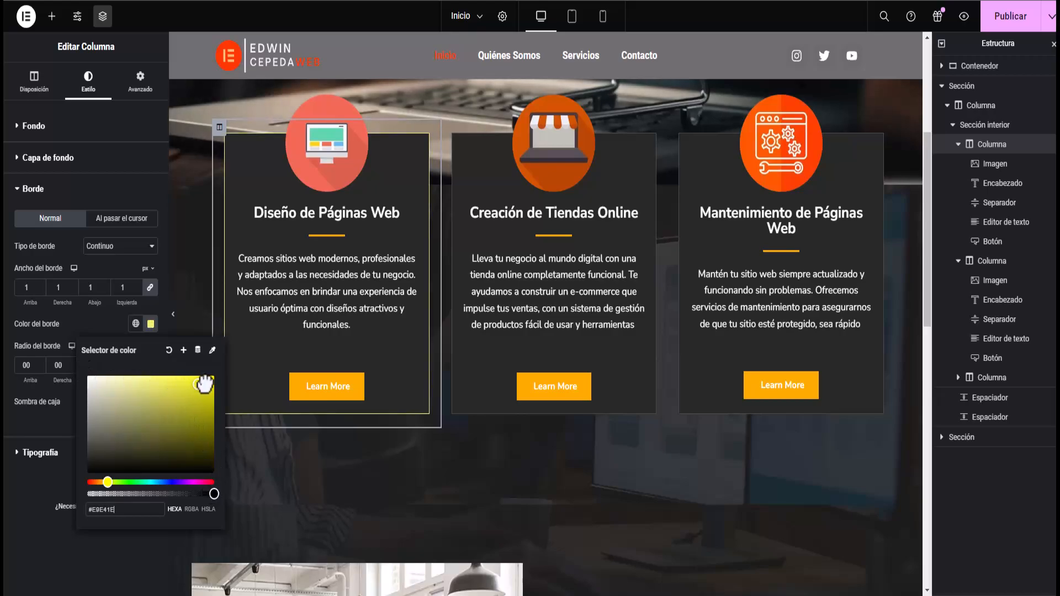
# Copy the yellow border color code #FAF508 from the Diseño de Páginas Web card column
pyautogui.moveTo(120, 510); pyautogui.dragTo(79, 511)
pyautogui.hotkey('ctrl', 'c')
pyautogui.rightClick(95, 508)
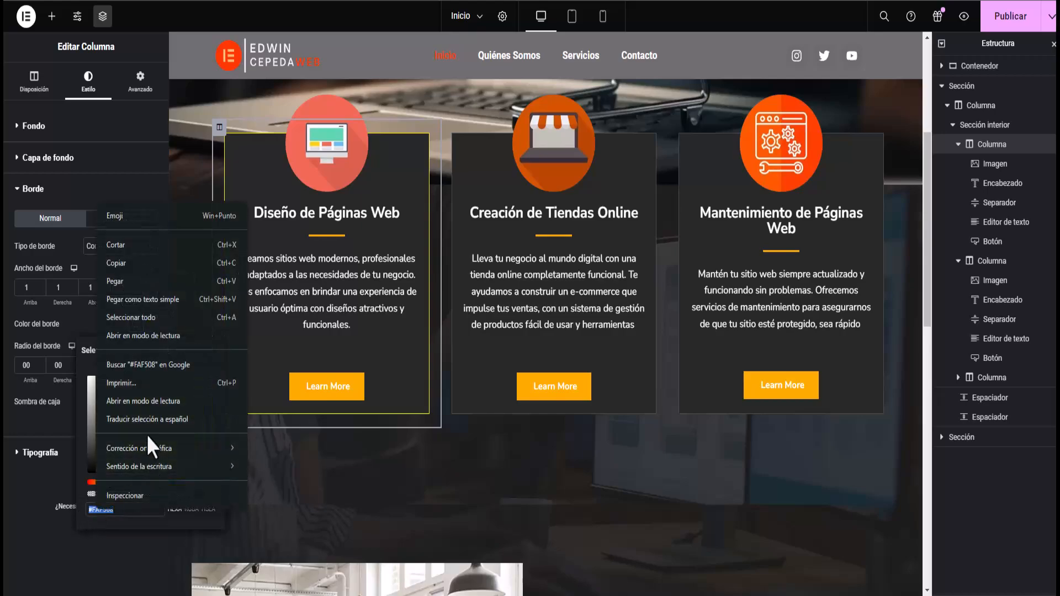
pyautogui.click(123, 282)
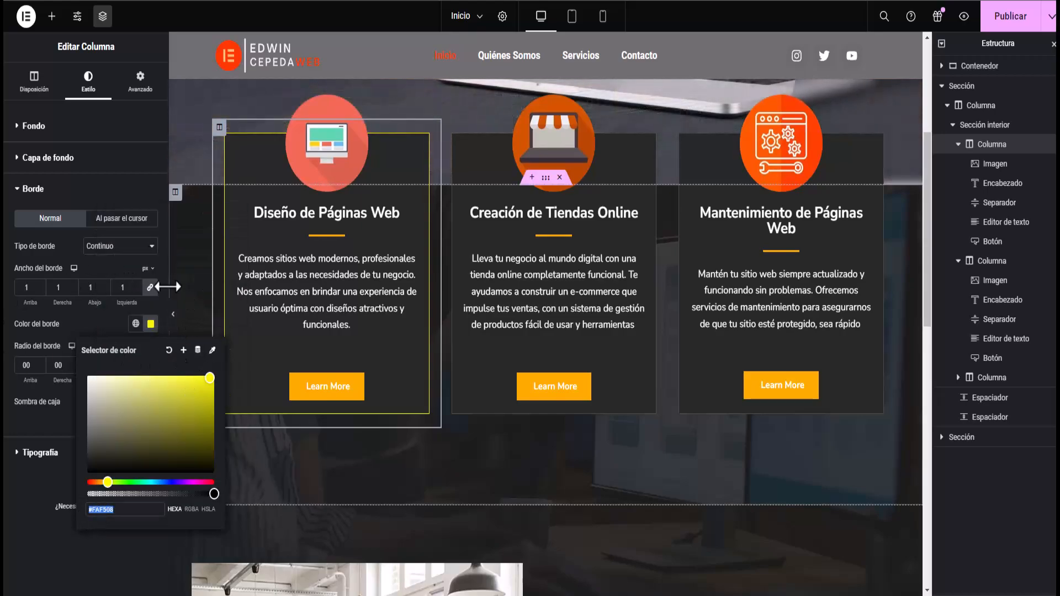
# Set the Diseño de Páginas Web card's border radius to 15 px on all corners and publish the page
pyautogui.click(16, 514)
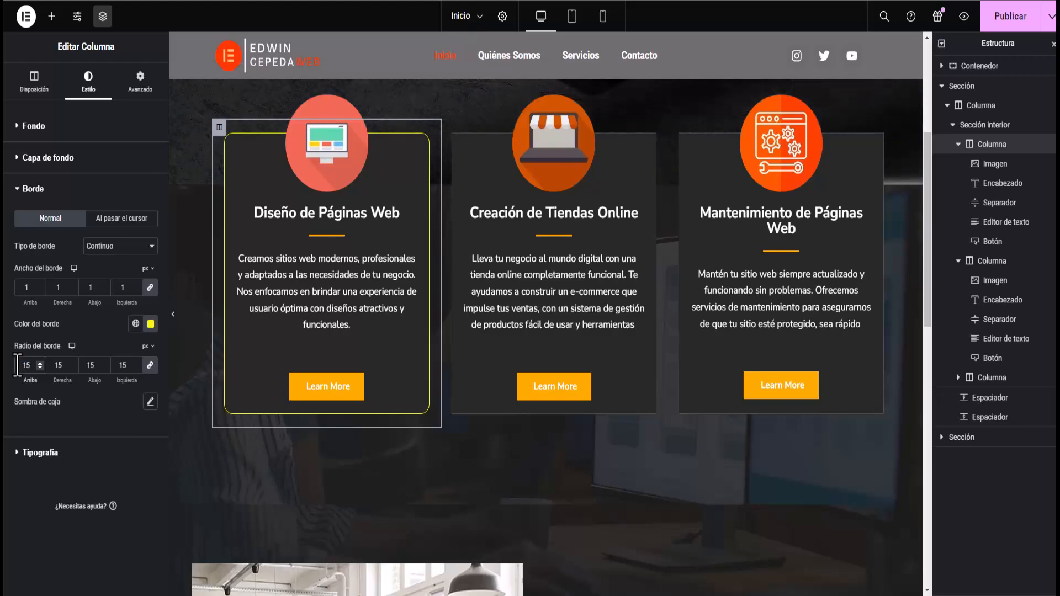
pyautogui.write('5')
pyautogui.click(1006, 23)
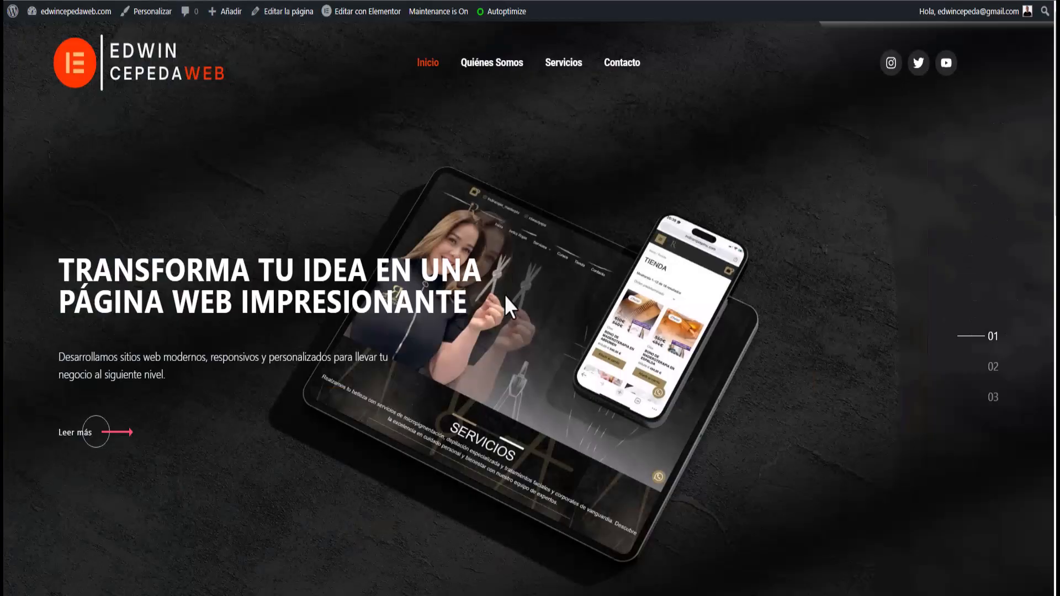
pyautogui.scroll(-5, 505, 294)
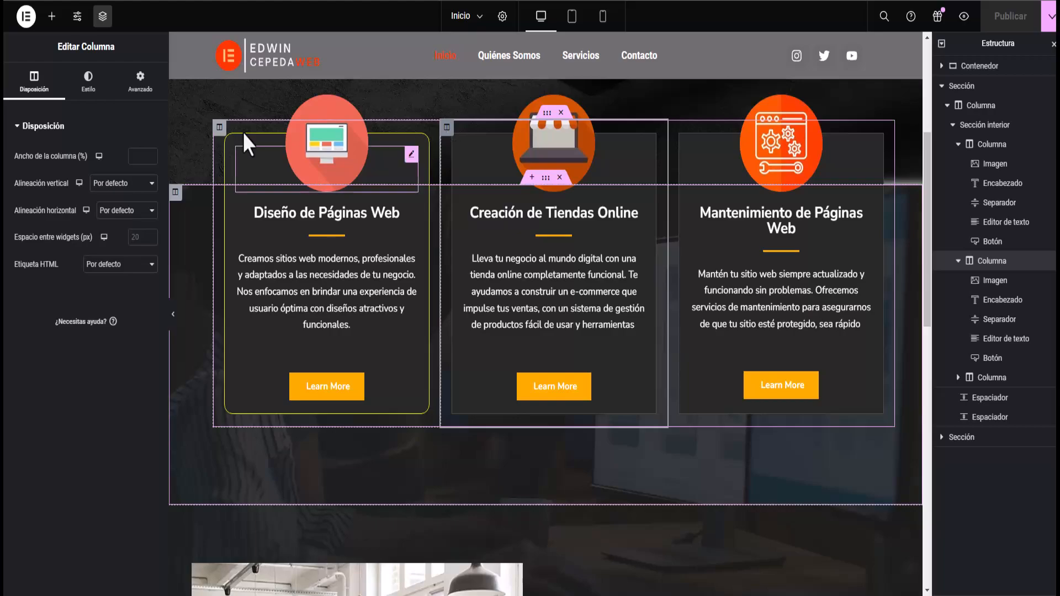
# Set the border color of the Creación de Tiendas Online card column to the copied #FAF508
pyautogui.click(91, 89)
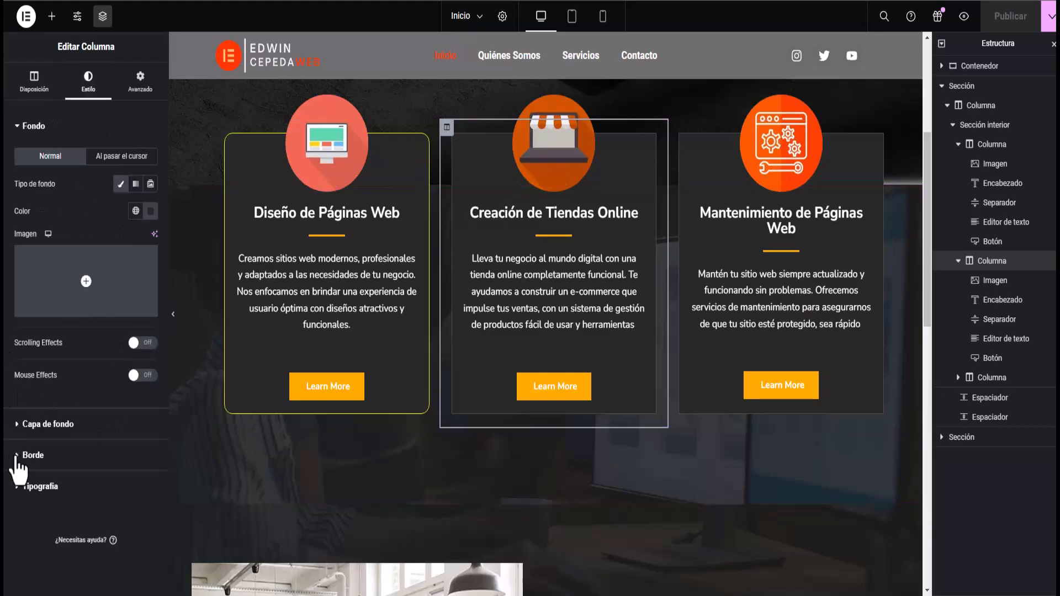
pyautogui.click(15, 463)
pyautogui.click(150, 324)
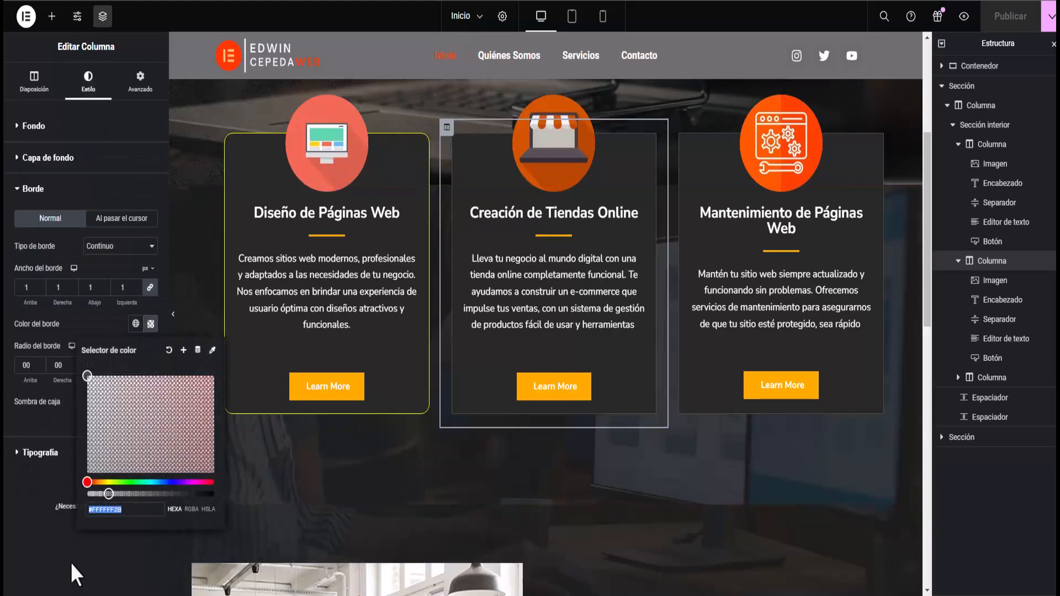
pyautogui.rightClick(132, 509)
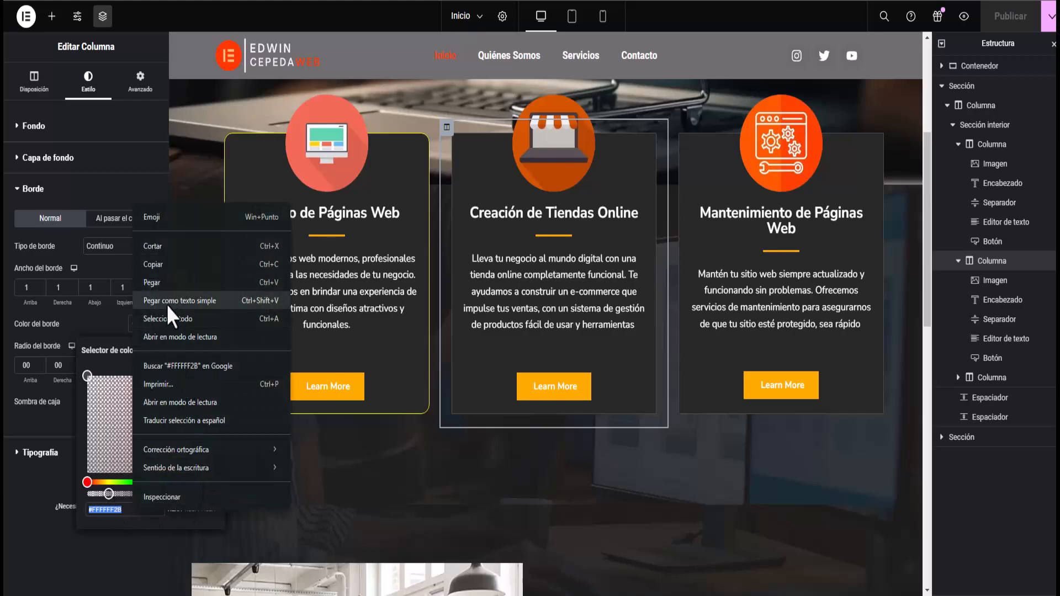
pyautogui.click(164, 284)
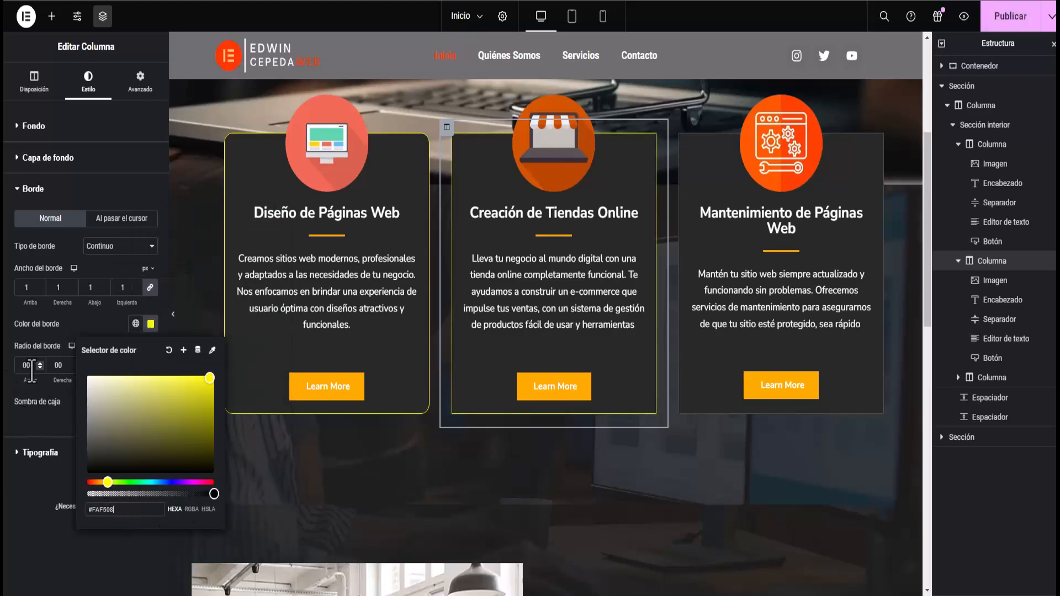
# Set the Creación de Tiendas Online card column's border radius to 15 px on all corners
pyautogui.moveTo(32, 371); pyautogui.dragTo(15, 369)
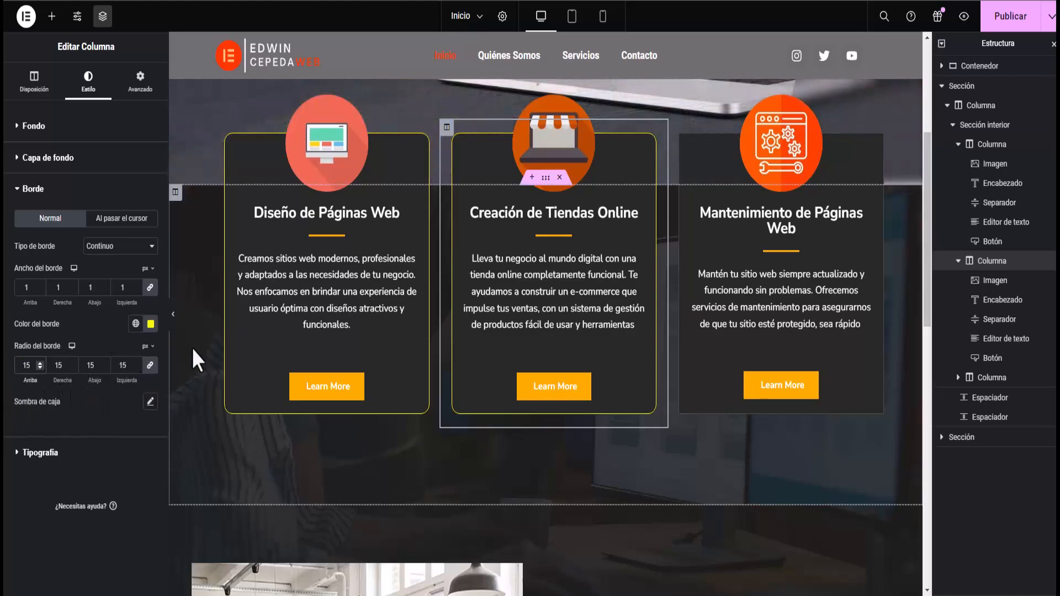
# Set the border color of the Mantenimiento de Páginas Web card column to the copied #FAF508
pyautogui.click(674, 129)
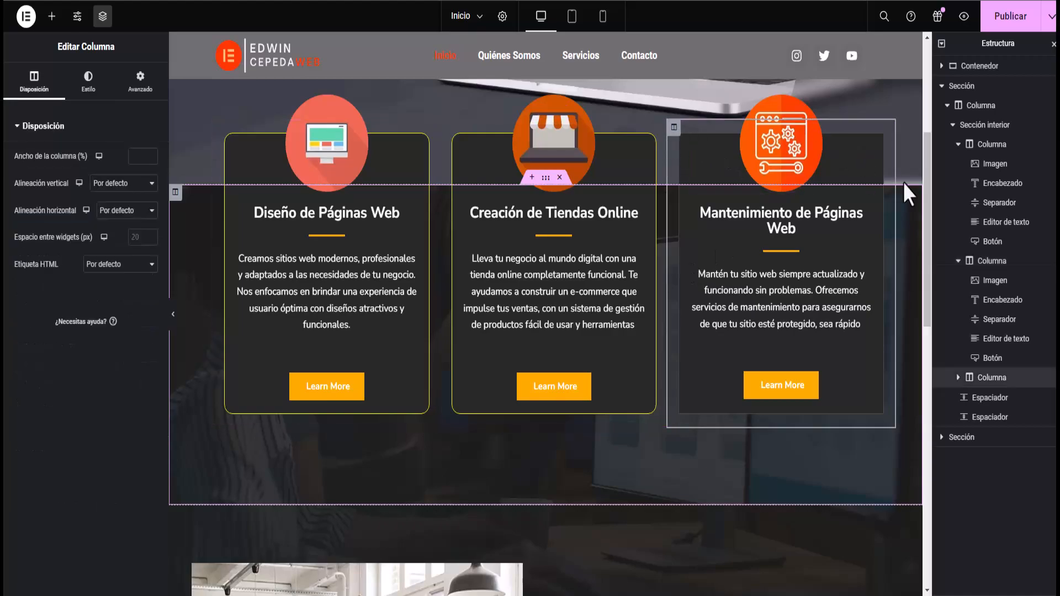
pyautogui.click(87, 83)
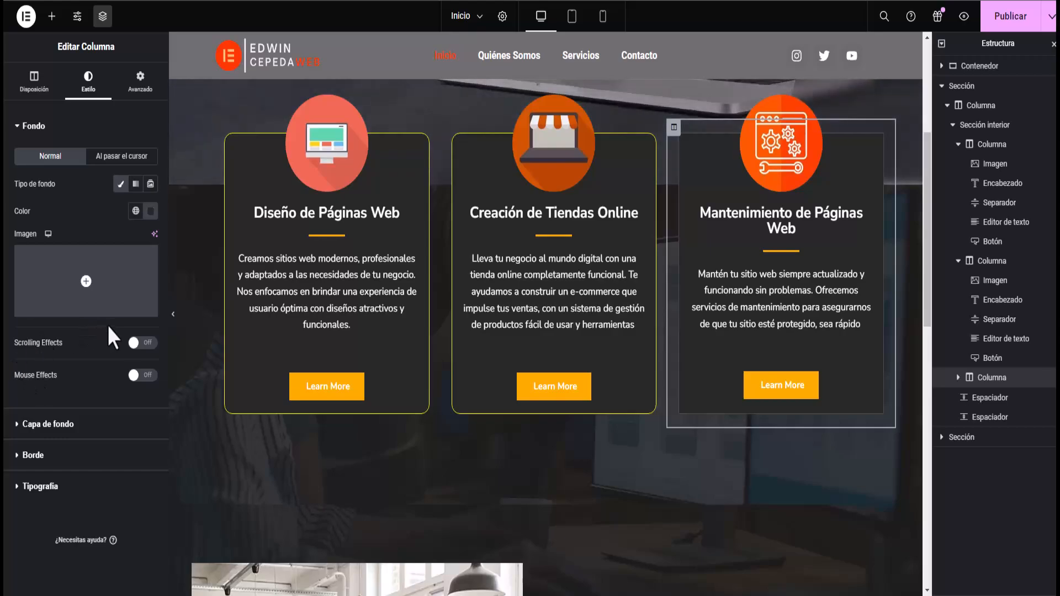
pyautogui.click(12, 128)
pyautogui.click(22, 159)
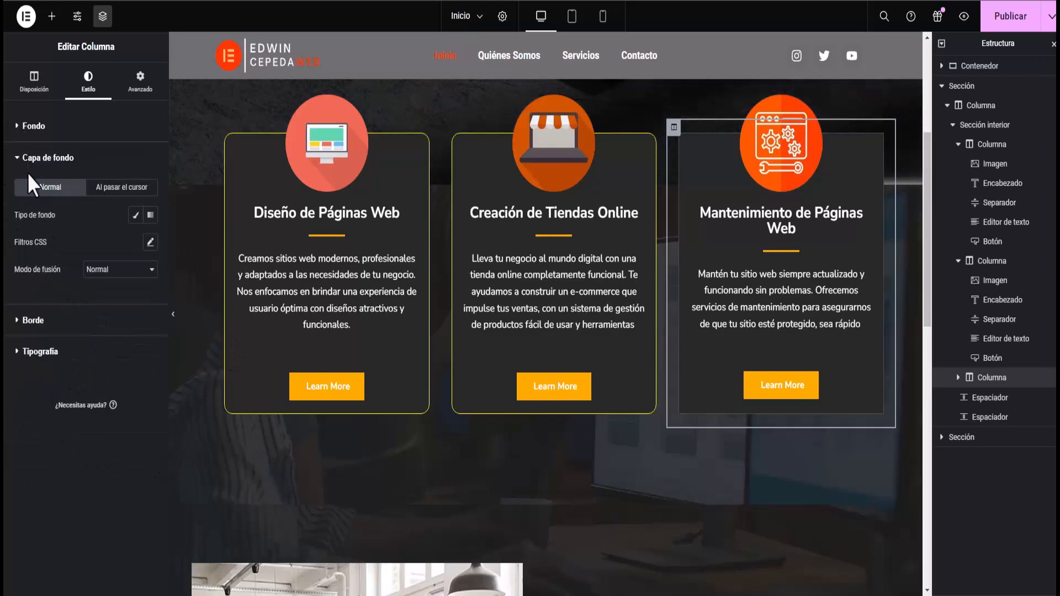
pyautogui.click(23, 324)
pyautogui.click(150, 323)
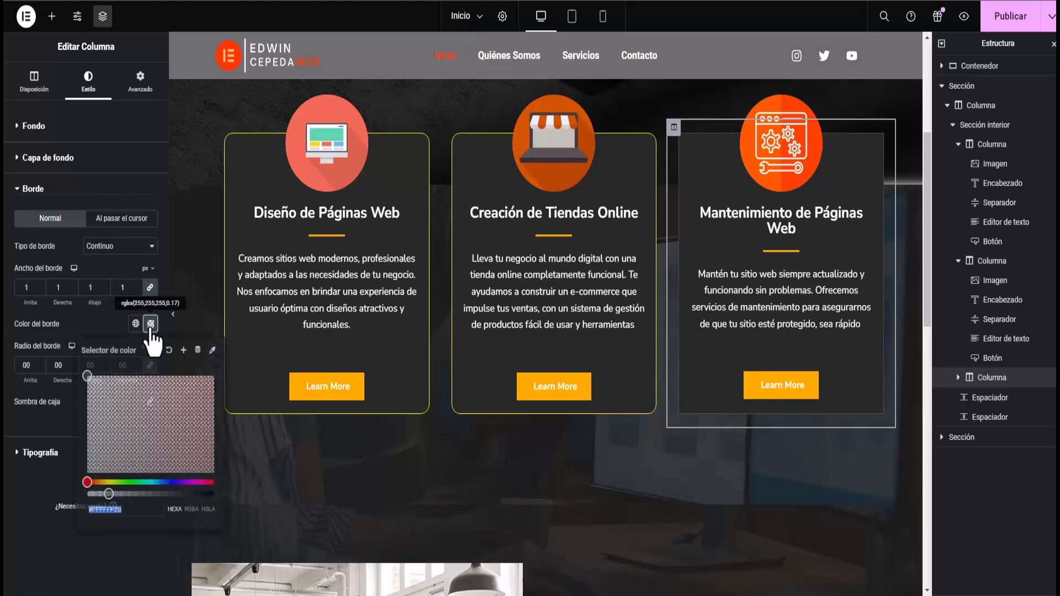
pyautogui.rightClick(133, 509)
pyautogui.click(154, 280)
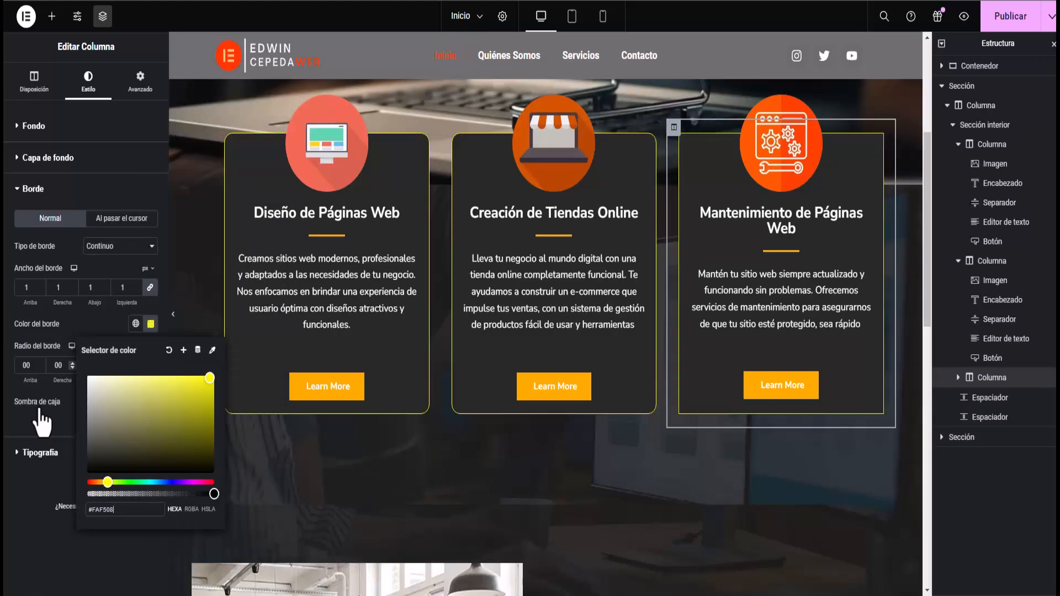
# Set the Mantenimiento de Páginas Web card's border radius to 15 px on all corners and publish the page
pyautogui.doubleClick(26, 365)
pyautogui.write('15')
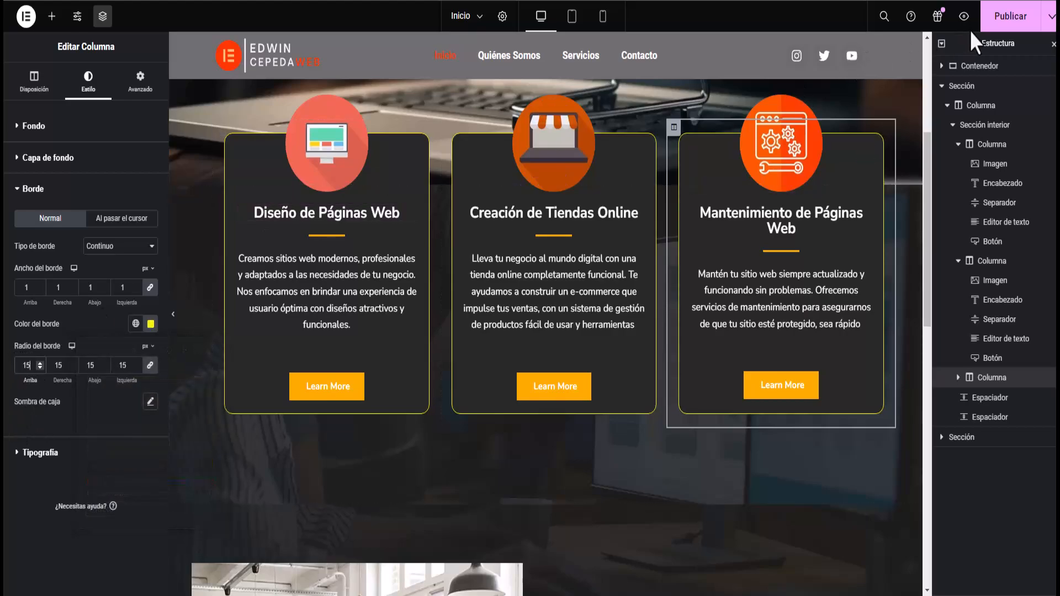
pyautogui.click(1011, 16)
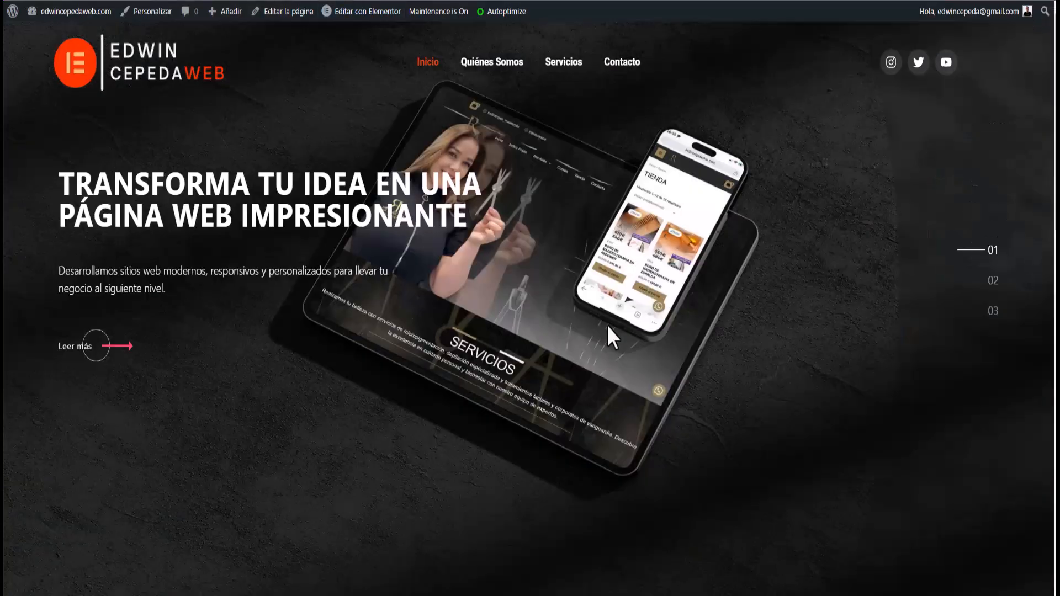
# Review the three service cards and the Quiénes Somos section on the published home page
pyautogui.scroll(-10, 607, 326)
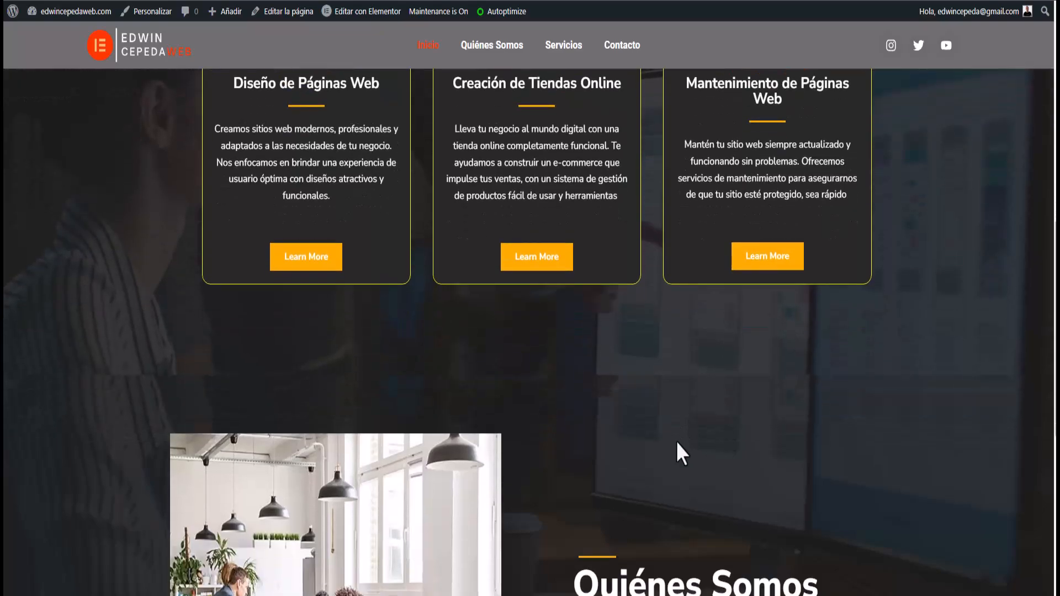
pyautogui.scroll(-5, 677, 444)
pyautogui.scroll(5, 676, 442)
pyautogui.scroll(5, 676, 441)
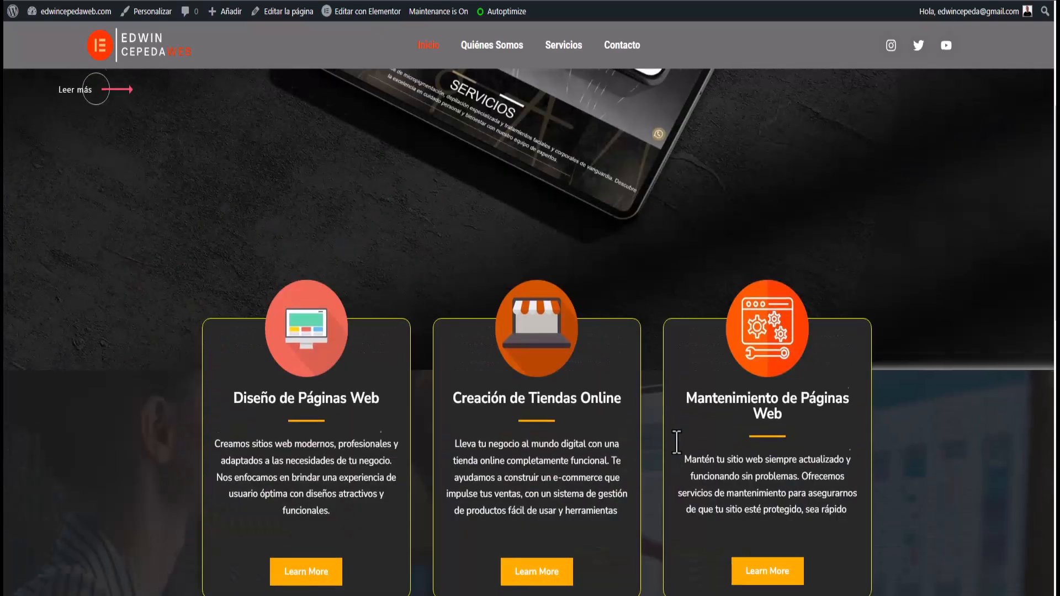
pyautogui.scroll(-10, 676, 442)
pyautogui.scroll(-2, 676, 443)
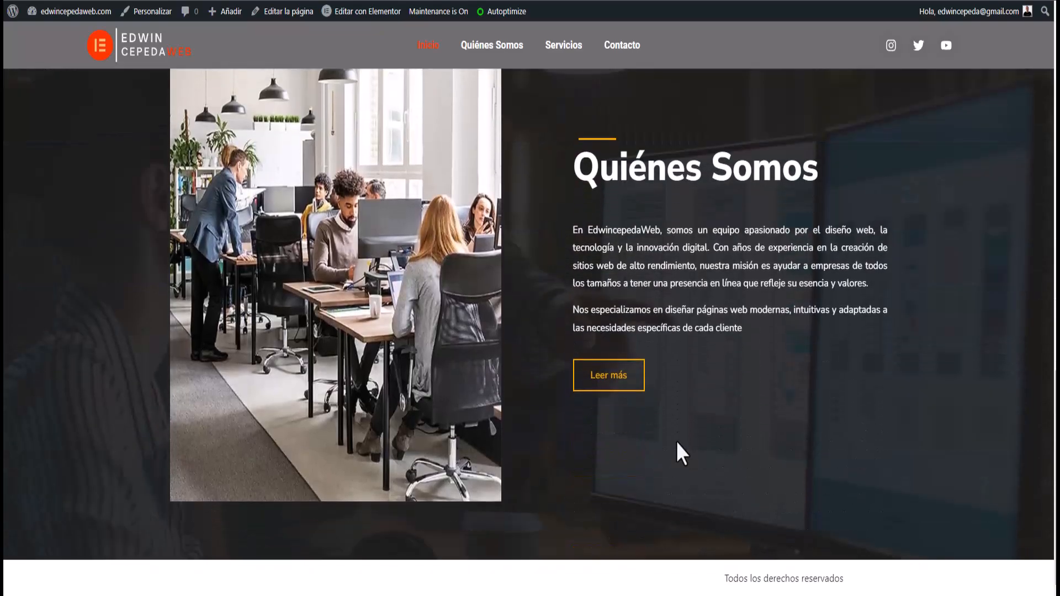
pyautogui.scroll(12, 676, 443)
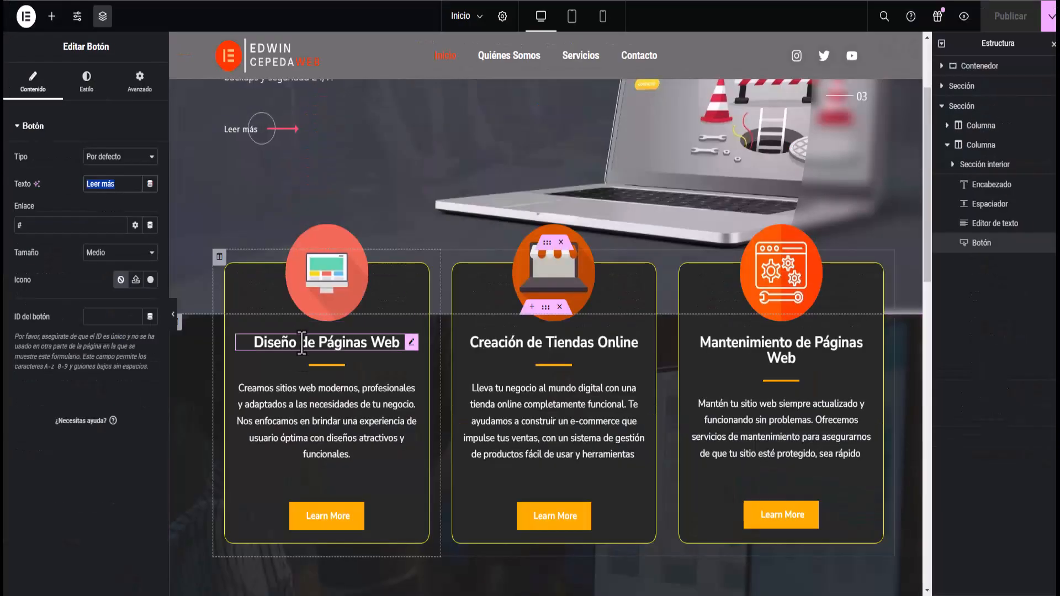
# Replace the Diseño de Páginas Web card's button text with the copied "Leer más"
pyautogui.click(326, 523)
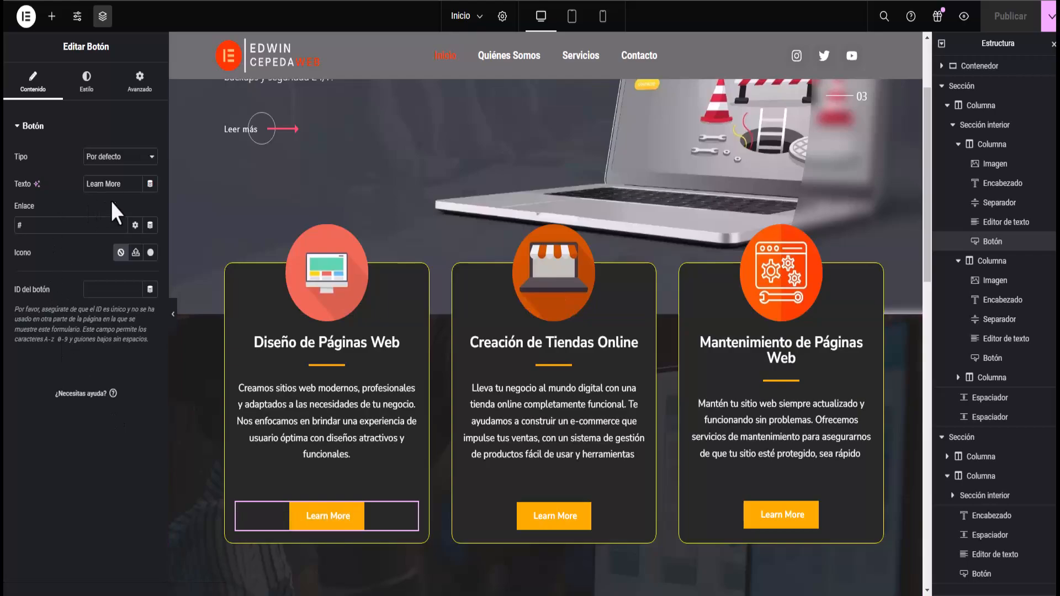
pyautogui.rightClick(138, 185)
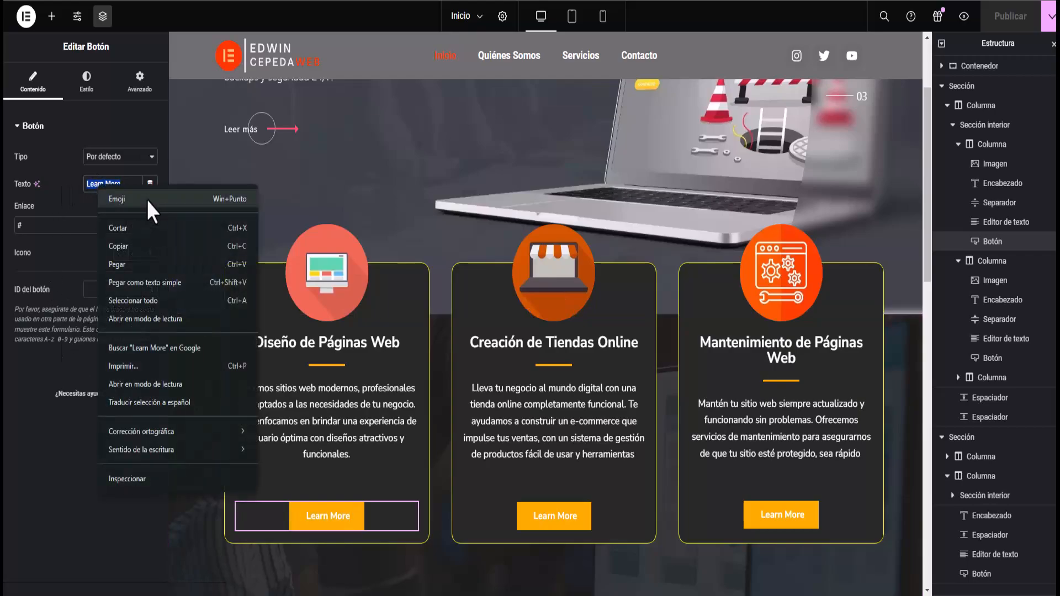
pyautogui.click(128, 262)
# Replace the Creación de Tiendas Online card's button text with "Leer más"
pyautogui.click(567, 524)
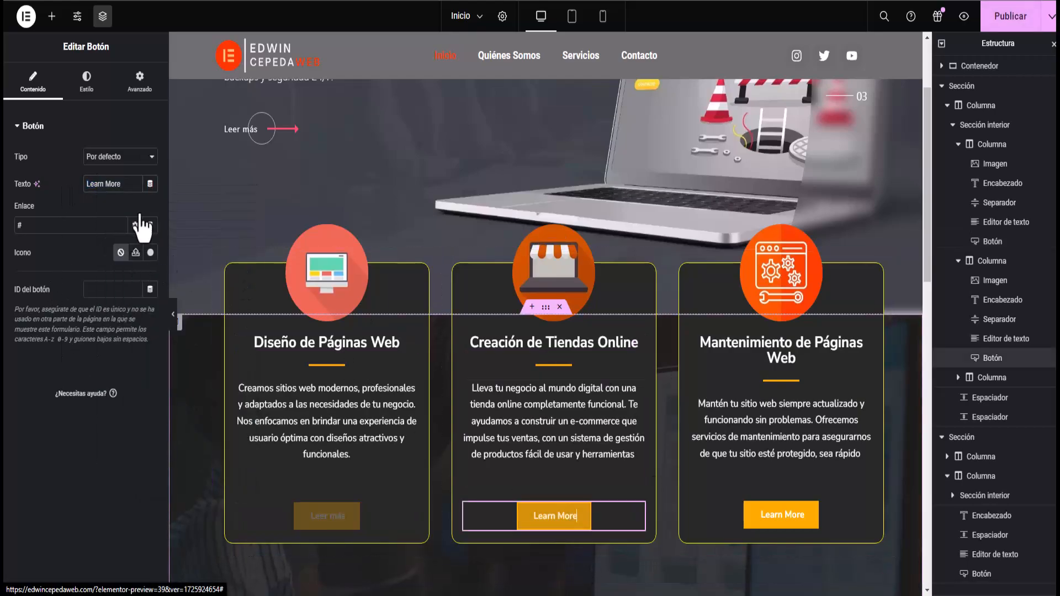
pyautogui.tripleClick(102, 184)
pyautogui.rightClick(114, 184)
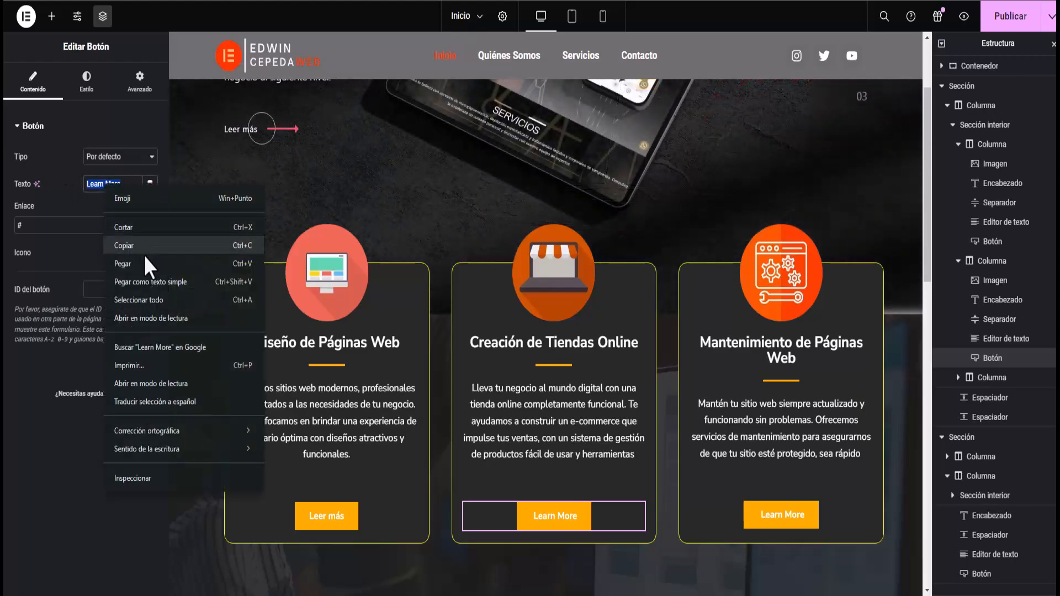
pyautogui.click(144, 258)
# Replace the Mantenimiento de Páginas Web card's button text with "Leer más" and publish the page
pyautogui.click(806, 531)
pyautogui.moveTo(121, 184); pyautogui.dragTo(73, 185)
pyautogui.rightClick(114, 184)
pyautogui.click(151, 247)
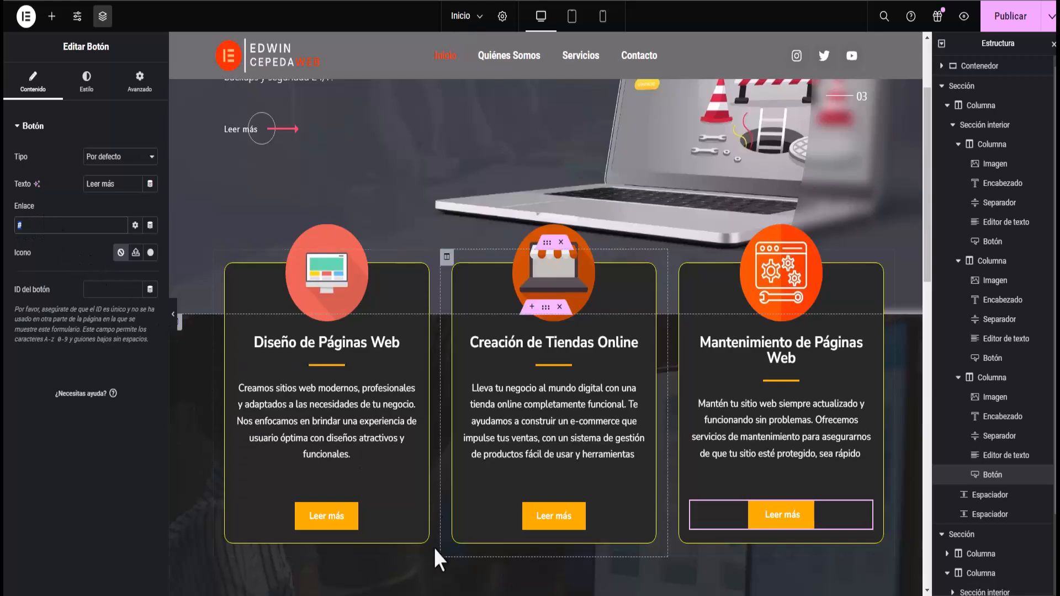
pyautogui.click(1002, 17)
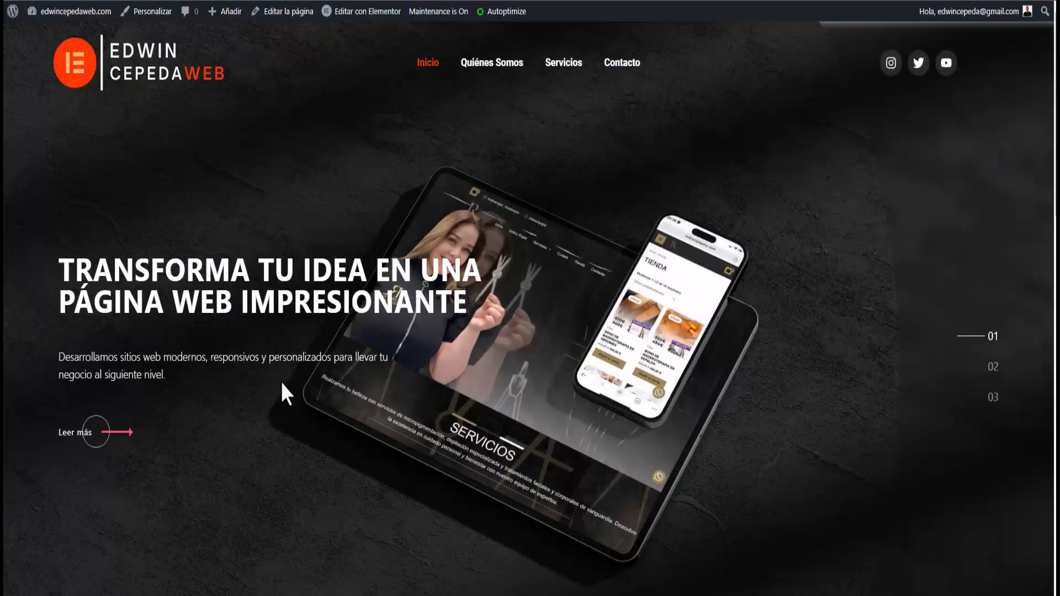
# Examine the card buttons and the background transition between the services and Quiénes Somos sections on the live page
pyautogui.scroll(-6, 276, 389)
pyautogui.scroll(-2, 276, 392)
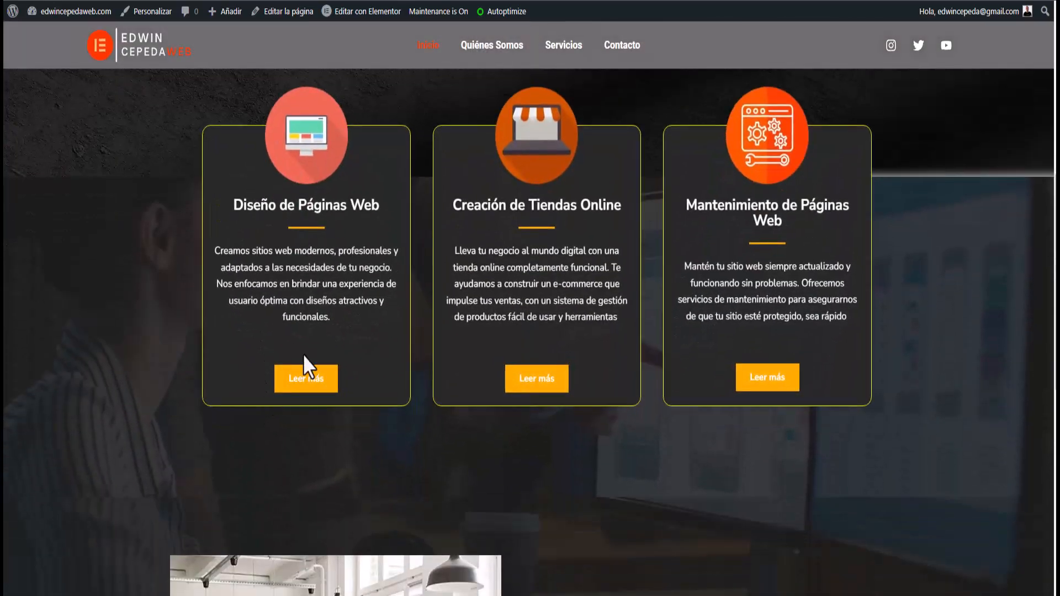
pyautogui.scroll(-7, 643, 428)
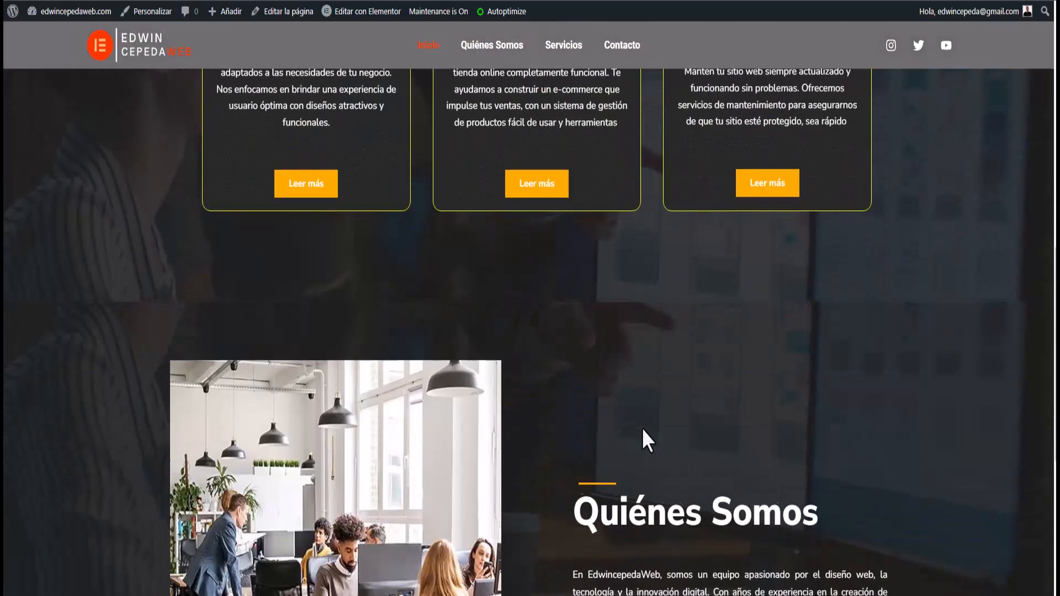
pyautogui.scroll(3, 643, 457)
pyautogui.scroll(5, 643, 456)
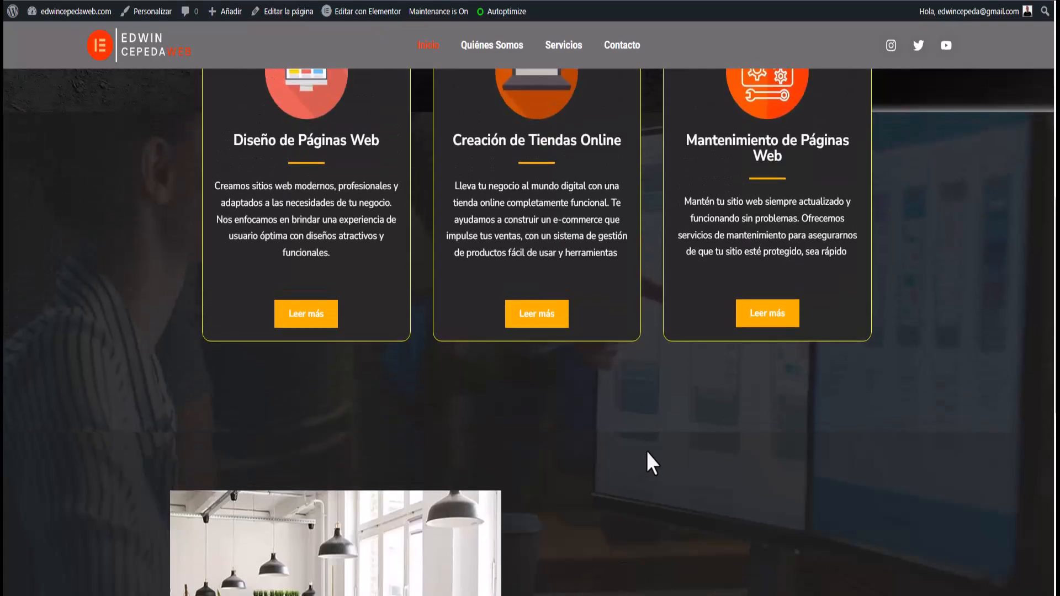
pyautogui.scroll(-5, 647, 451)
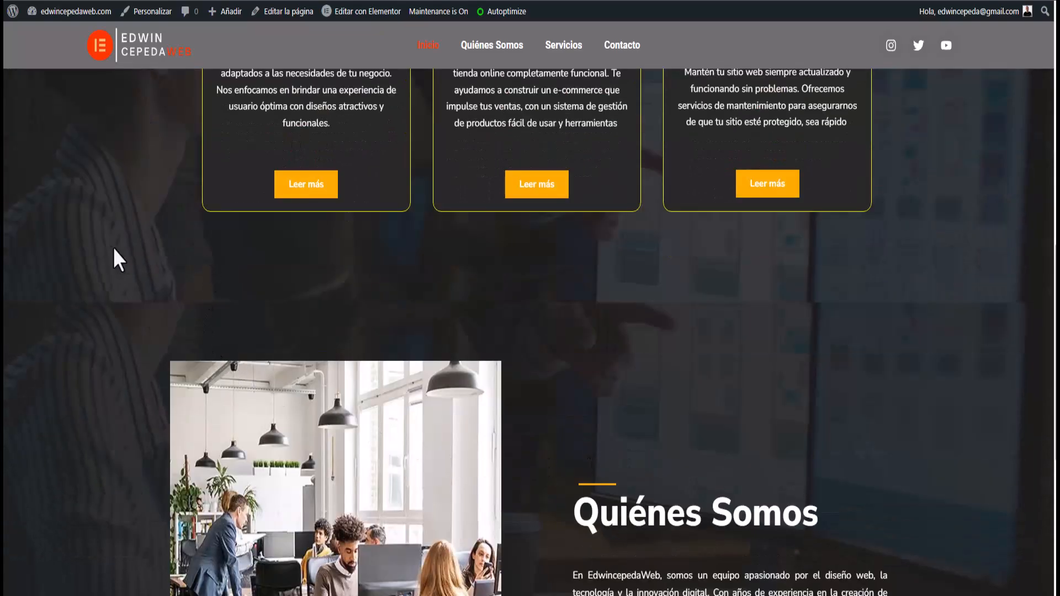
pyautogui.scroll(2, 97, 303)
pyautogui.scroll(-5, 164, 362)
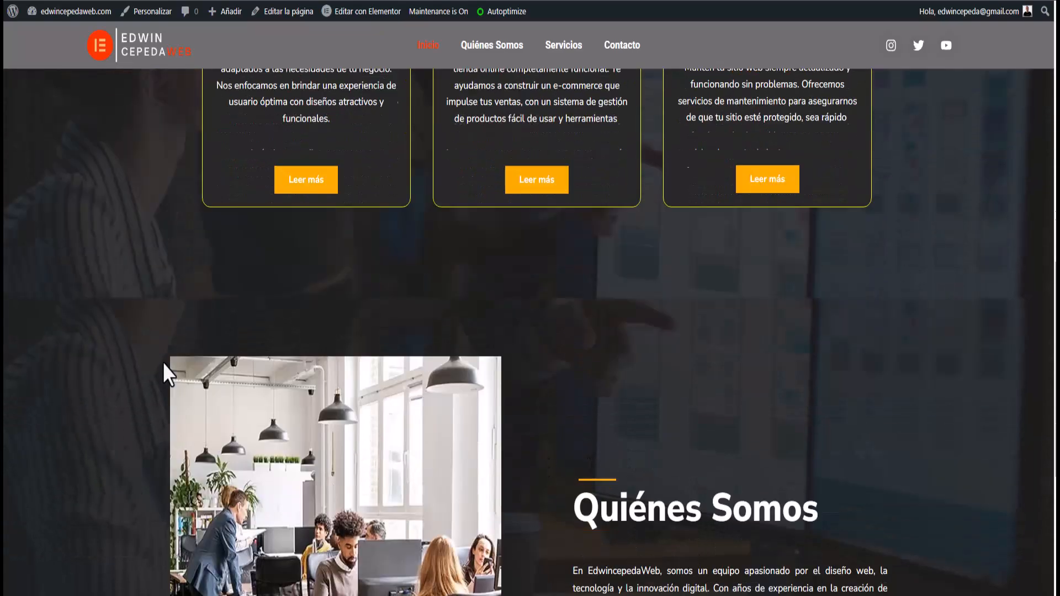
pyautogui.scroll(1, 160, 386)
pyautogui.scroll(5, 158, 392)
pyautogui.scroll(-2, 154, 414)
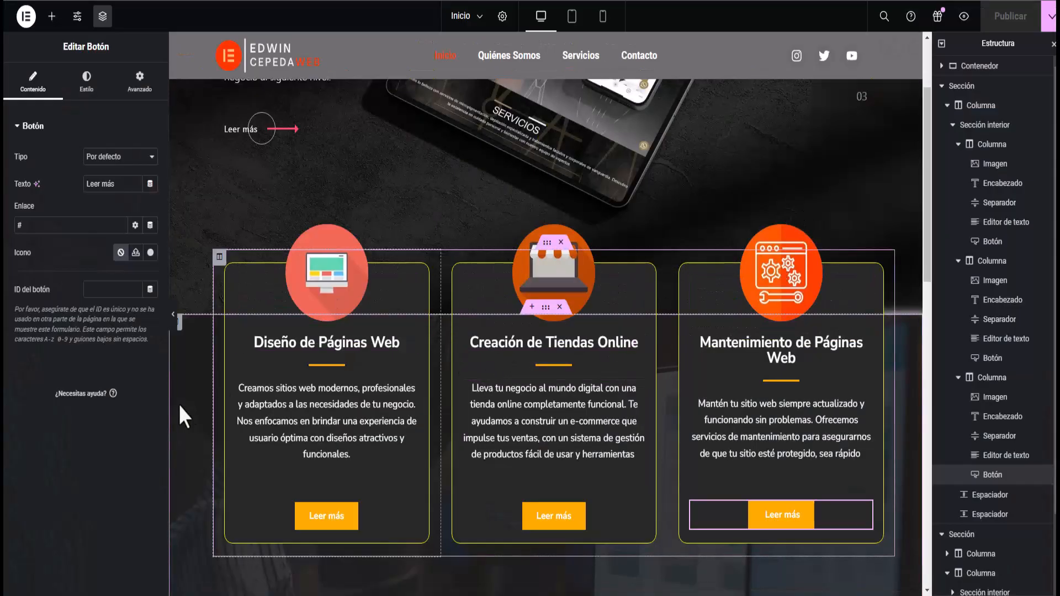
# Replace the services section's background image with the dark laptop-keyboard photo Machine_learning_Ciberseguridad from the media library and publish the page
pyautogui.click(942, 86)
pyautogui.click(942, 106)
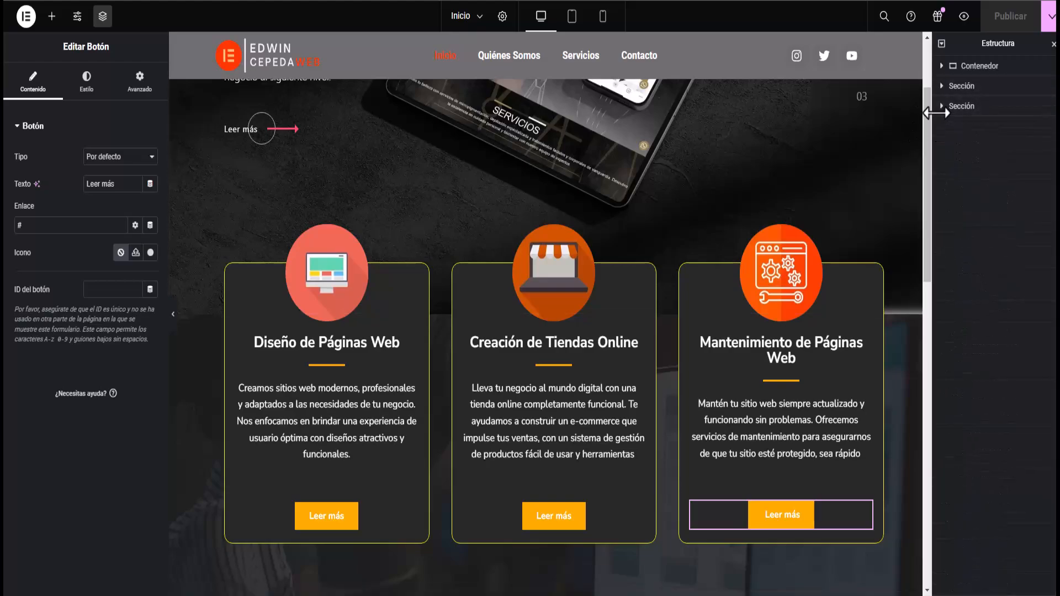
pyautogui.click(968, 92)
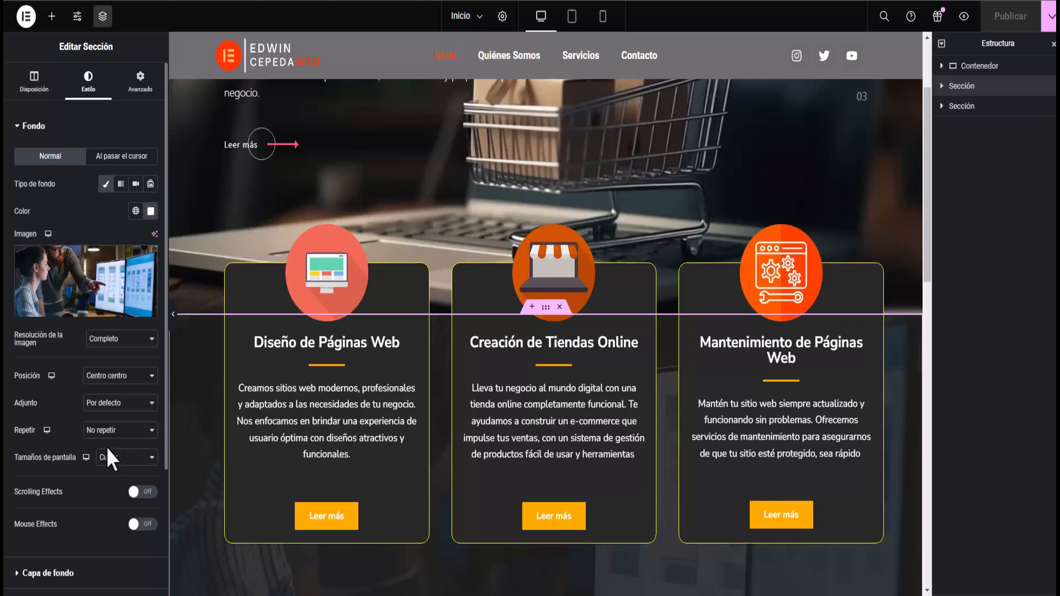
pyautogui.click(94, 285)
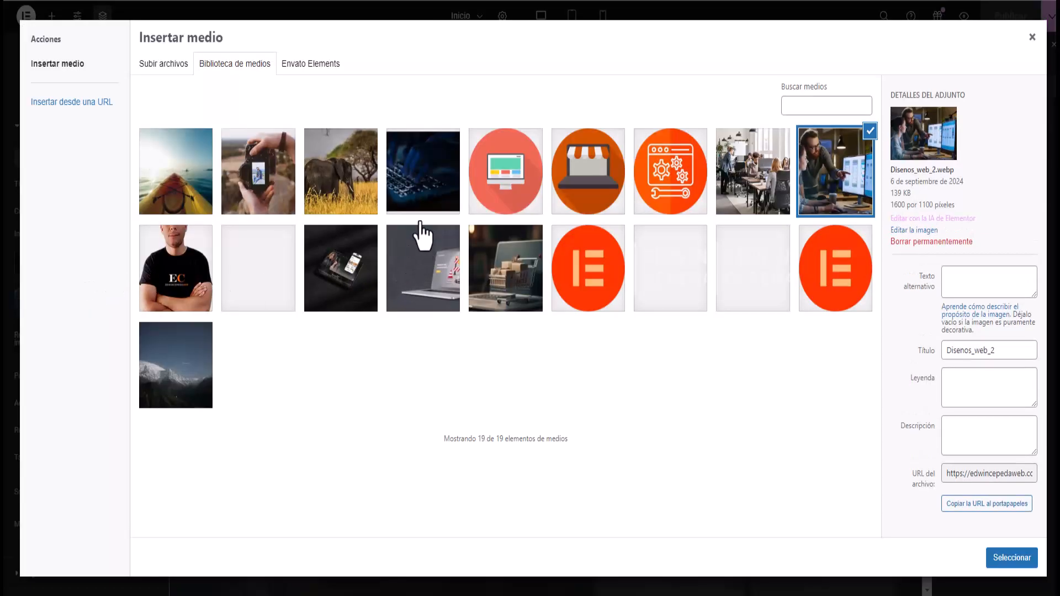
pyautogui.click(424, 185)
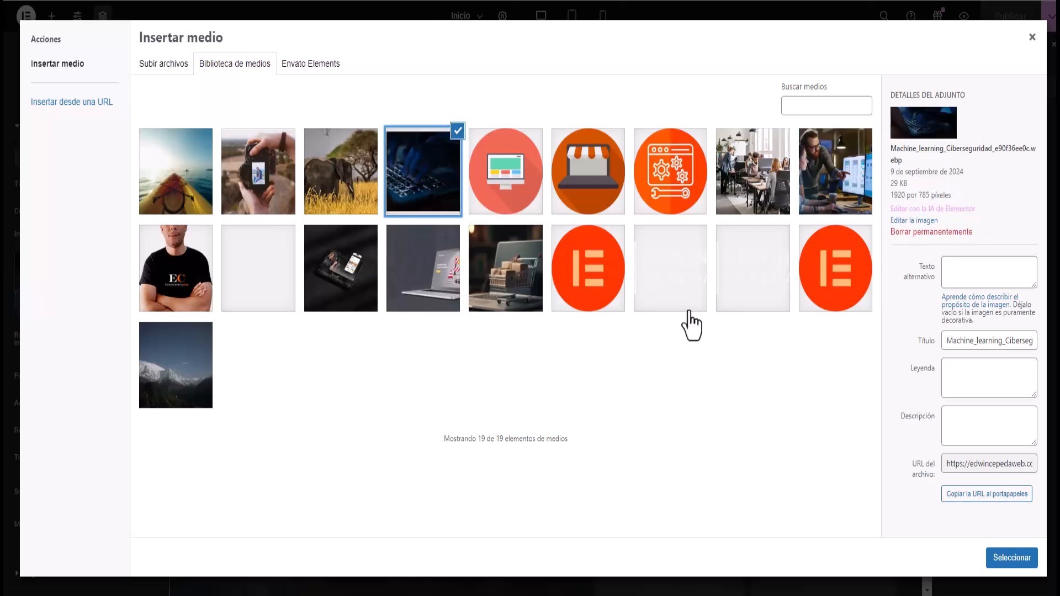
pyautogui.click(1011, 558)
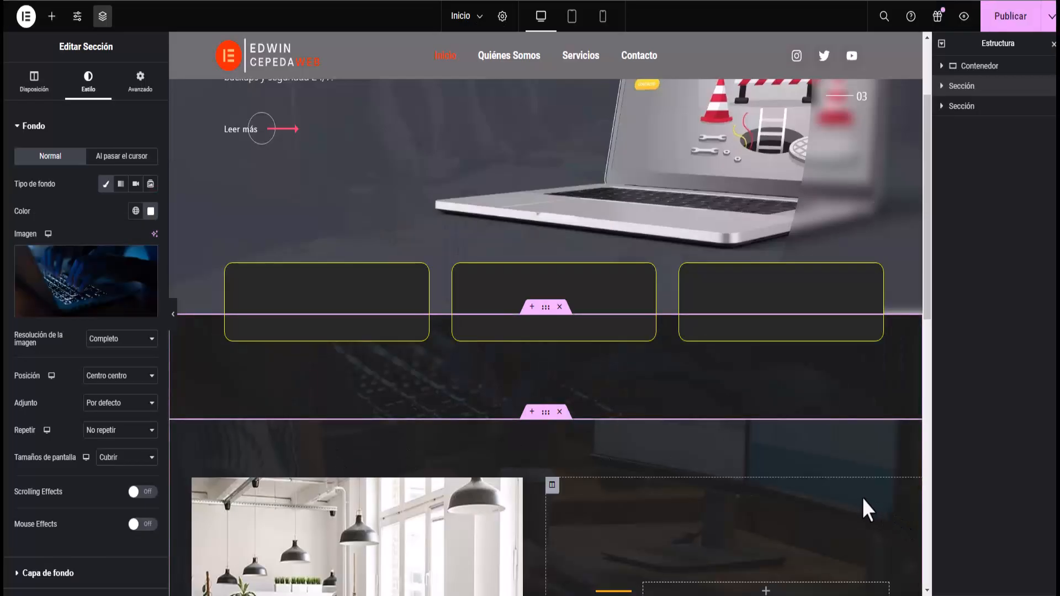
pyautogui.scroll(-5, 594, 421)
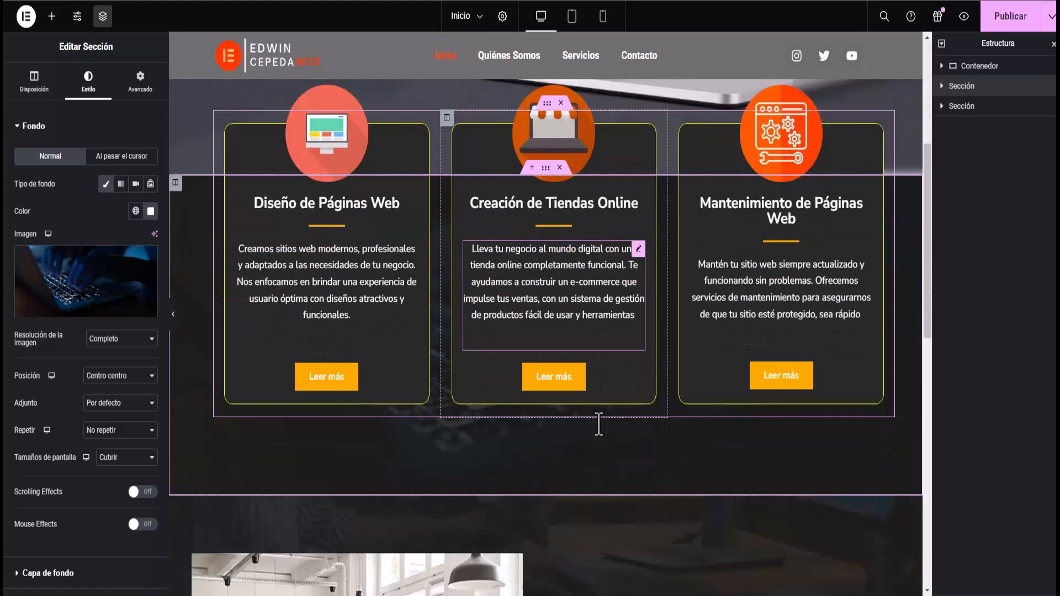
pyautogui.scroll(3, 599, 424)
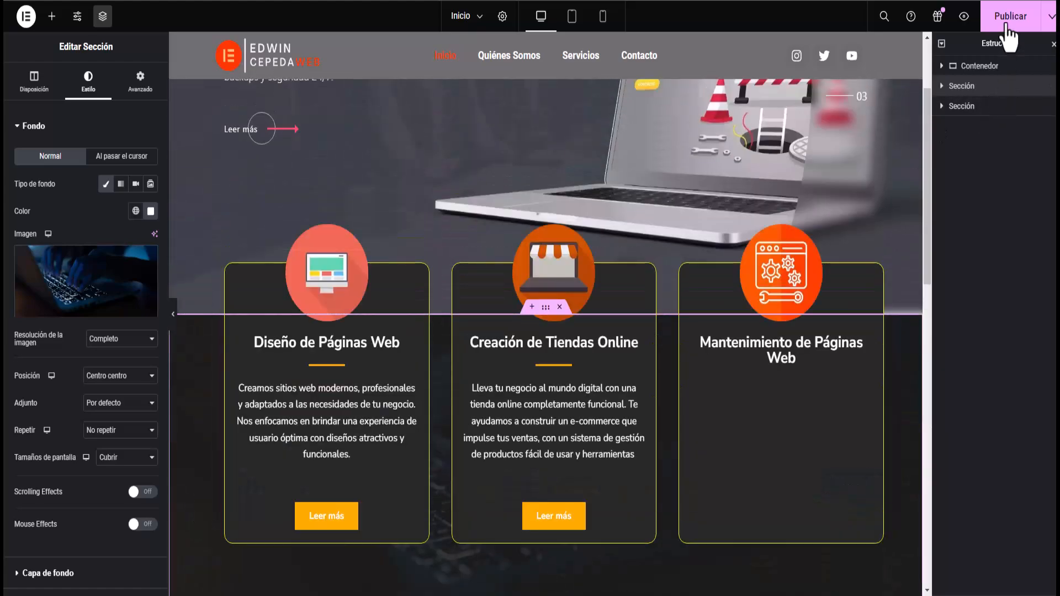
pyautogui.click(1008, 16)
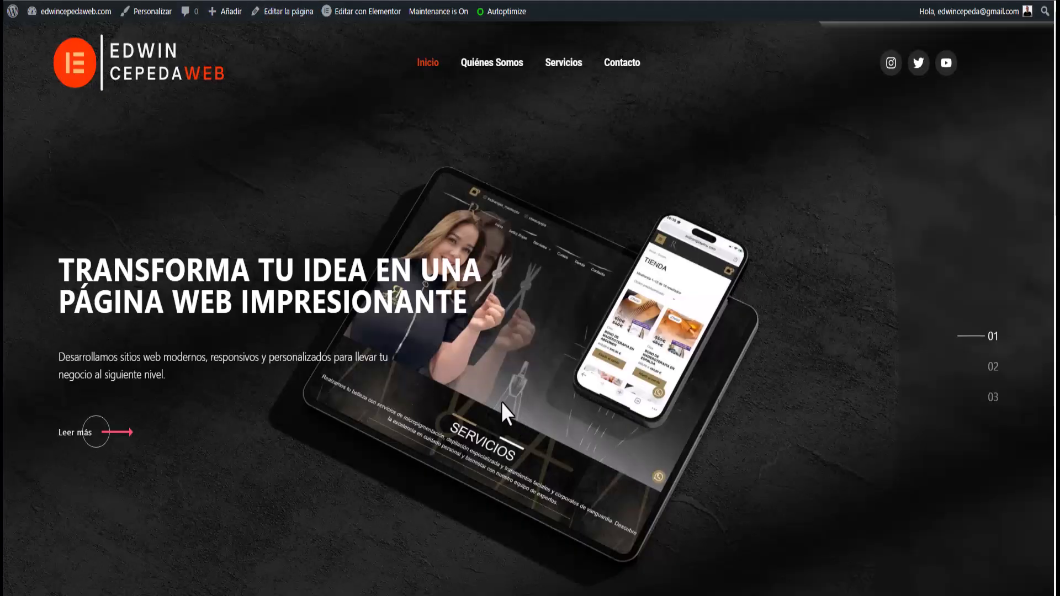
# Check the services section's new background behind the cards on the published home page
pyautogui.scroll(-5, 503, 403)
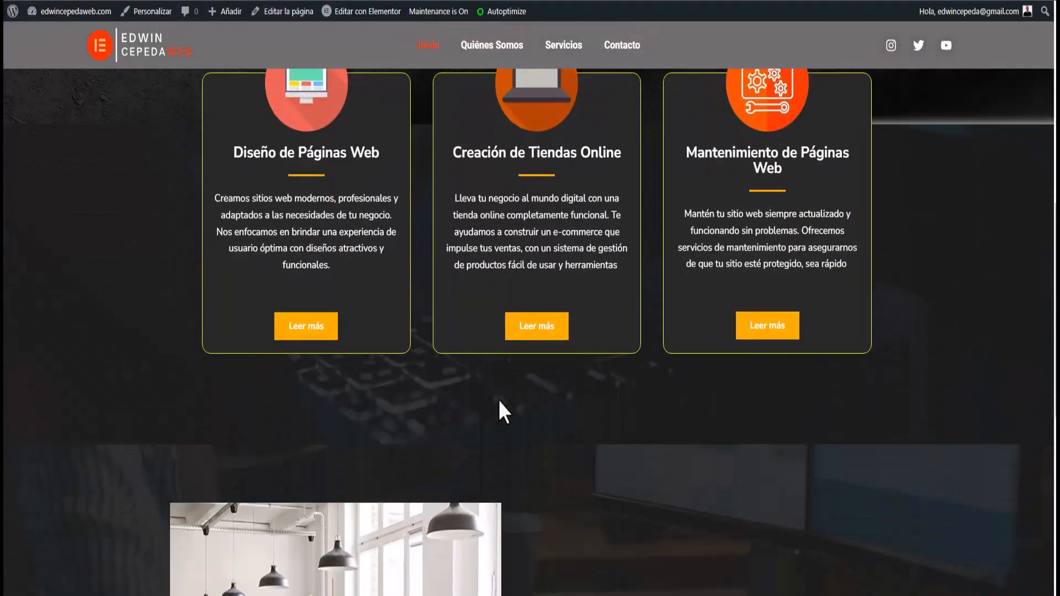
pyautogui.scroll(-1, 498, 400)
pyautogui.scroll(2, 498, 399)
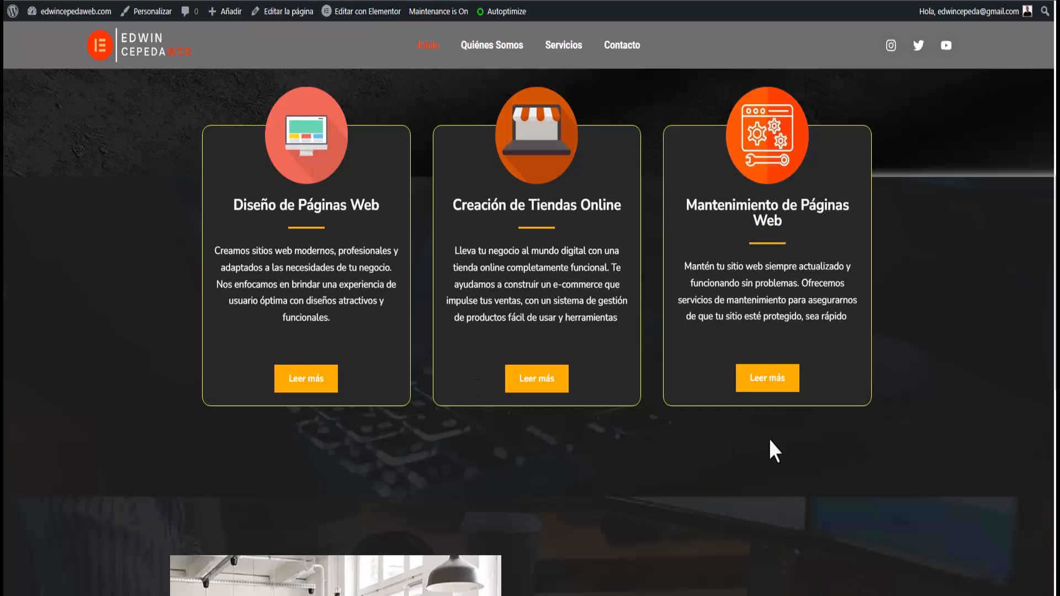
pyautogui.scroll(4, 544, 525)
pyautogui.scroll(-5, 429, 466)
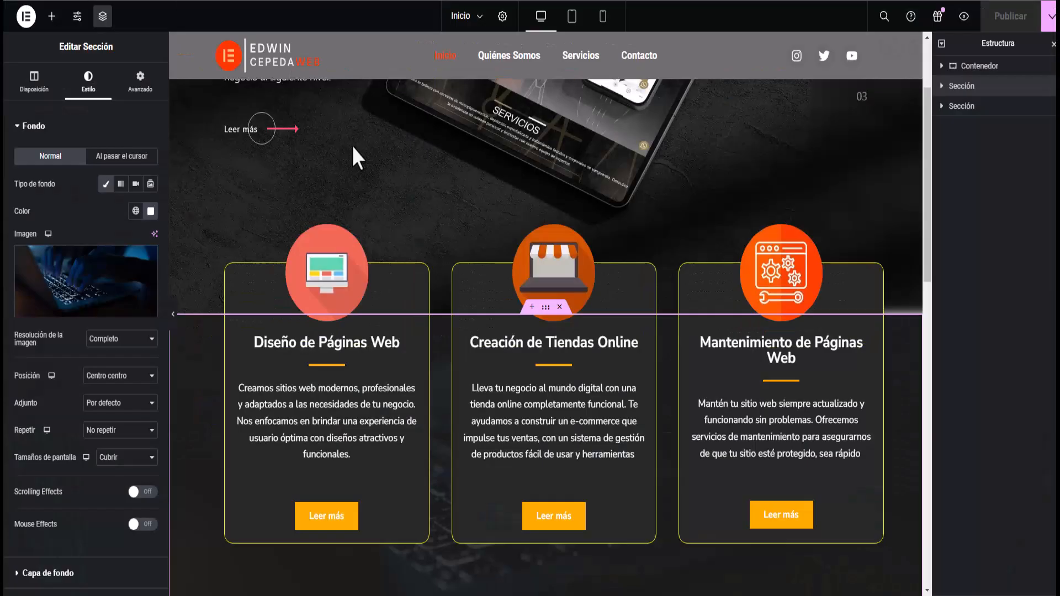
# Close the page structure panel and review the services and Quiénes Somos sections in the widened editor preview
pyautogui.scroll(1, 693, 336)
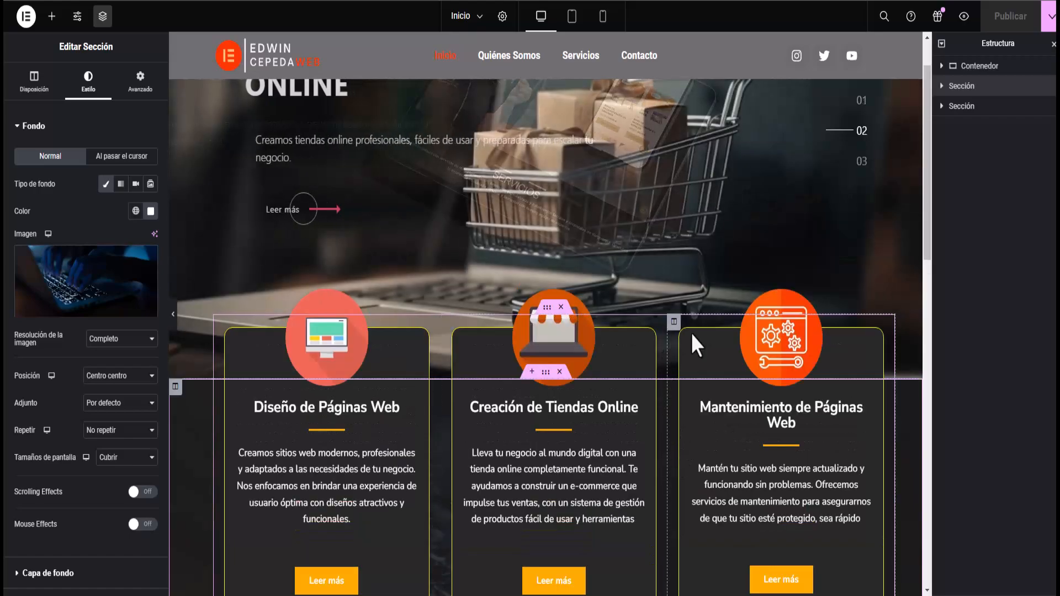
pyautogui.click(1053, 47)
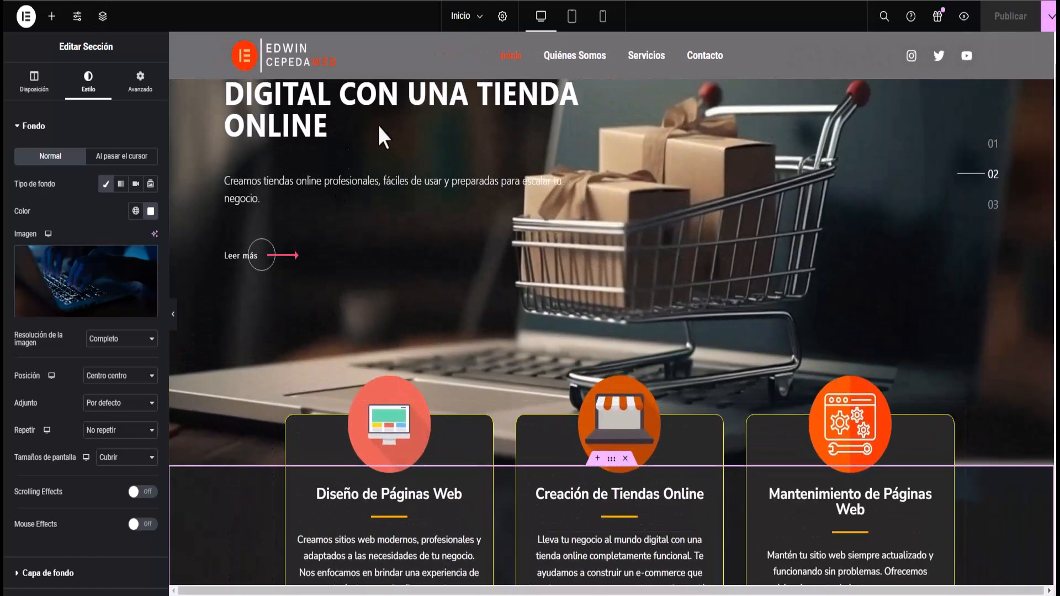
pyautogui.scroll(-8, 590, 372)
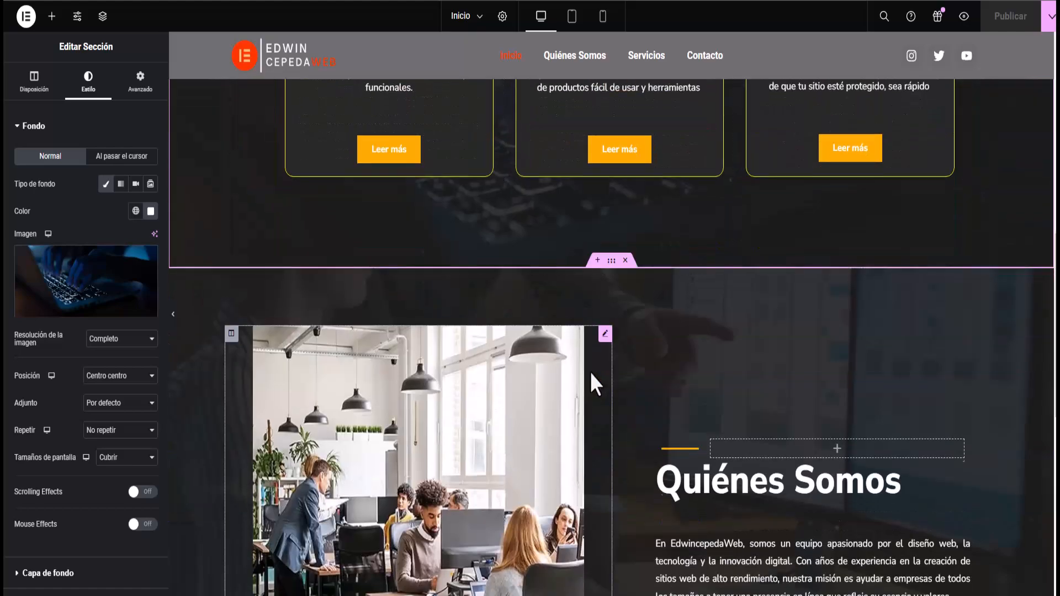
pyautogui.scroll(10, 590, 372)
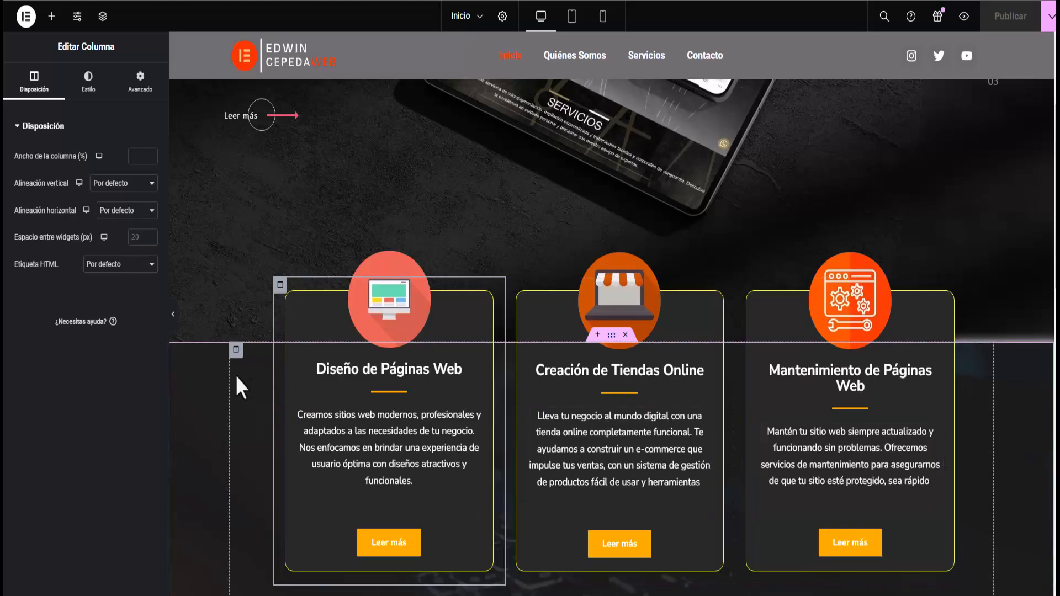
# Set the border color of the Diseño de Páginas Web card's column to #FF7400 and publish the page
pyautogui.click(88, 88)
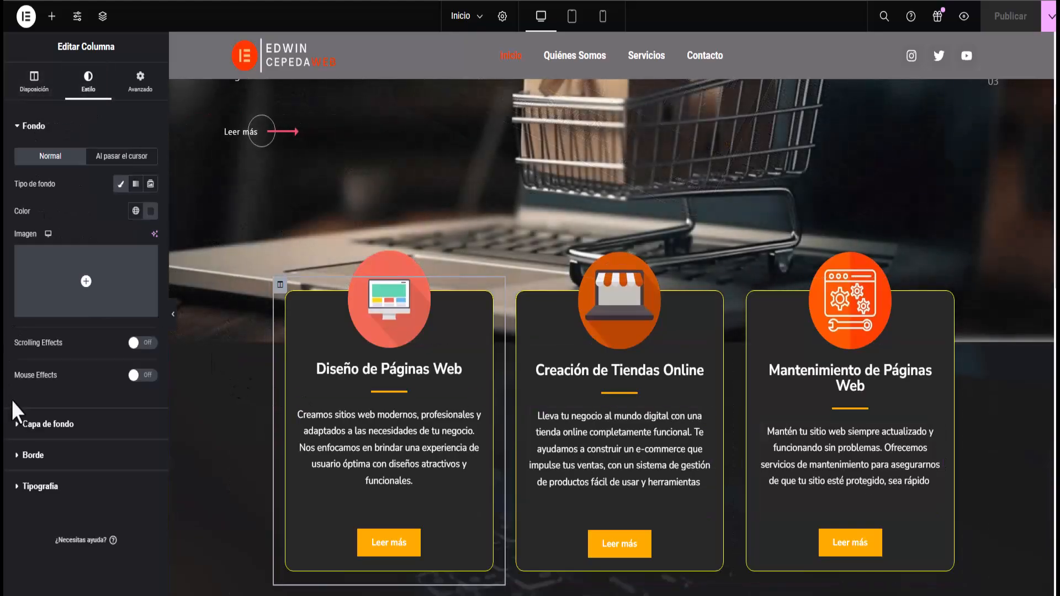
pyautogui.click(33, 455)
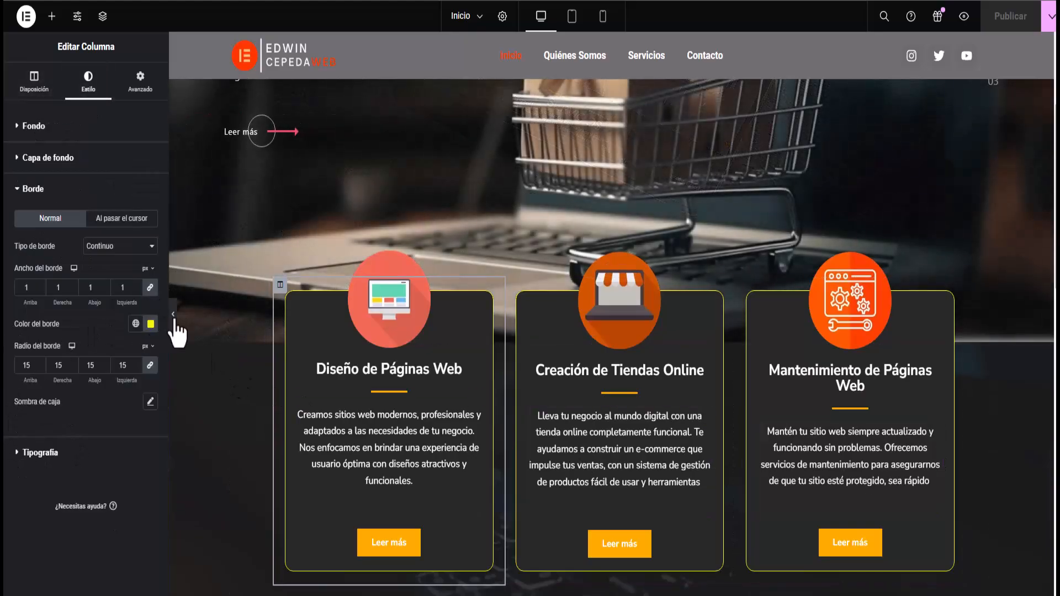
pyautogui.click(150, 323)
pyautogui.doubleClick(124, 502)
pyautogui.rightClick(153, 505)
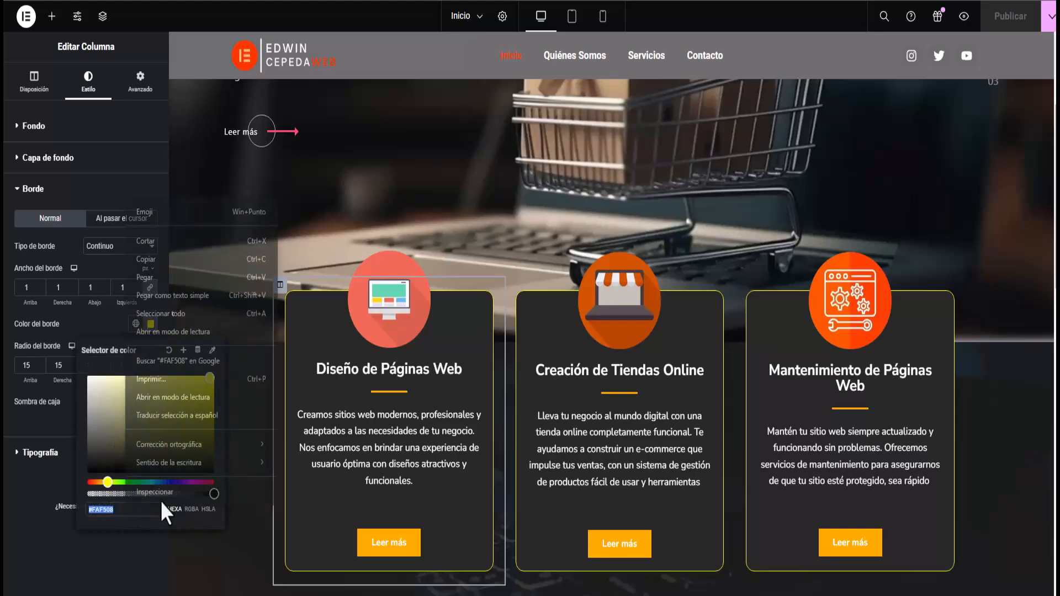
pyautogui.click(158, 275)
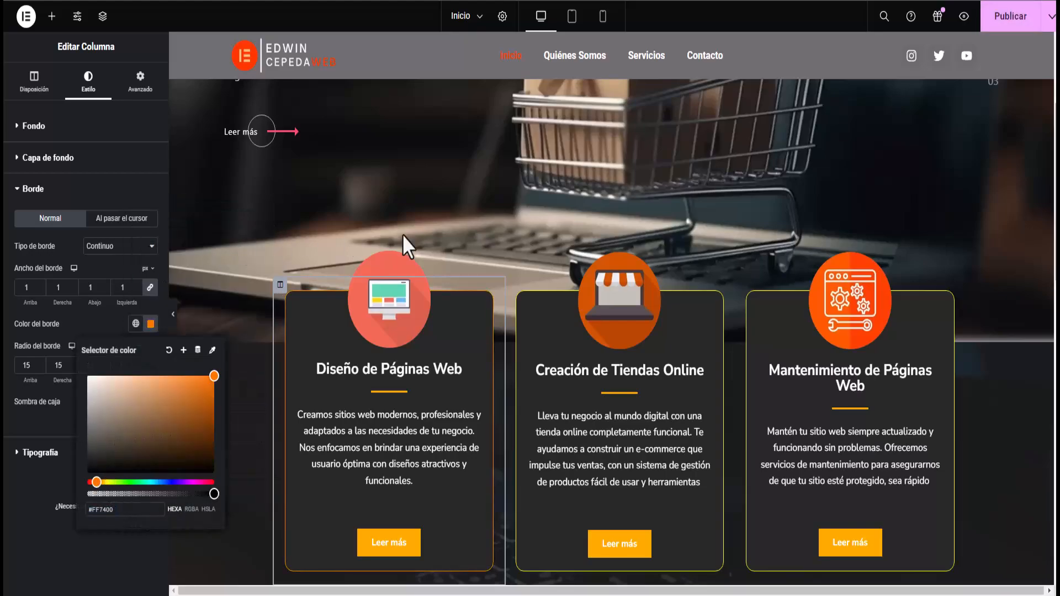
pyautogui.click(1009, 16)
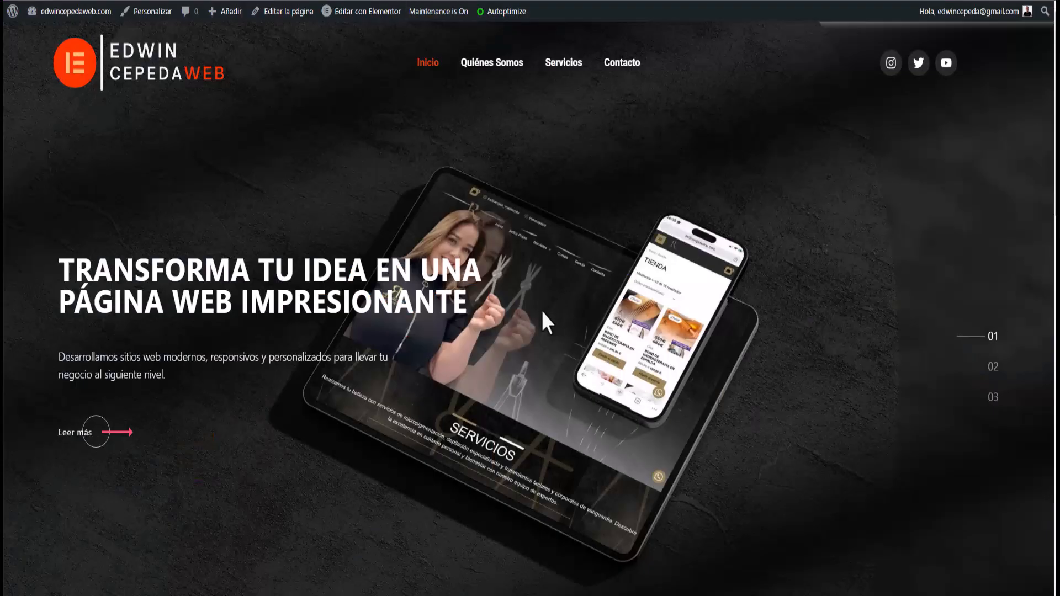
pyautogui.scroll(-5, 541, 310)
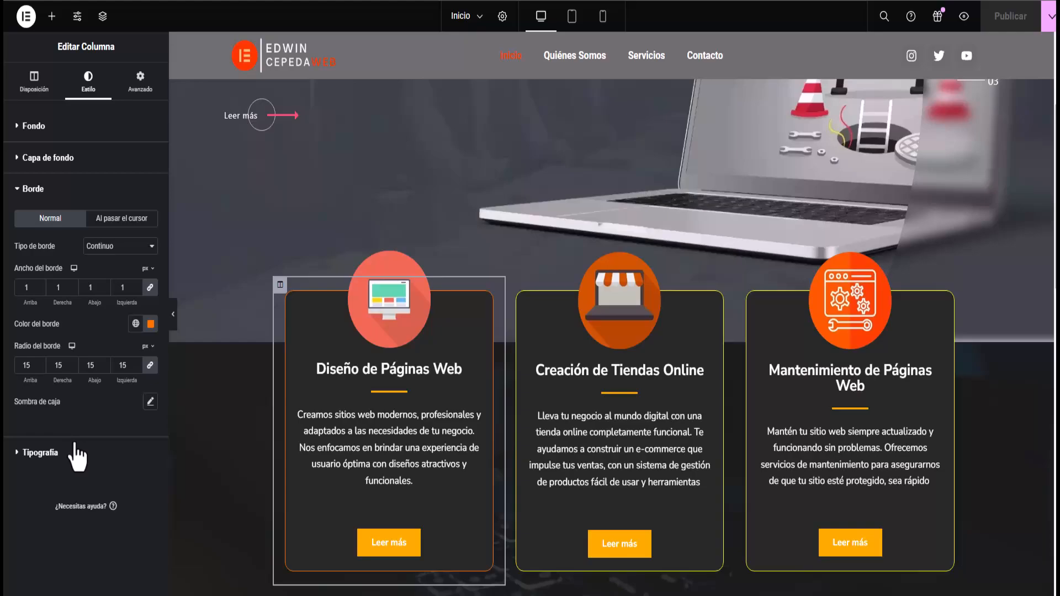
# Set the Diseño de Páginas Web card's border width to 2 px on all sides and publish the page
pyautogui.click(39, 286)
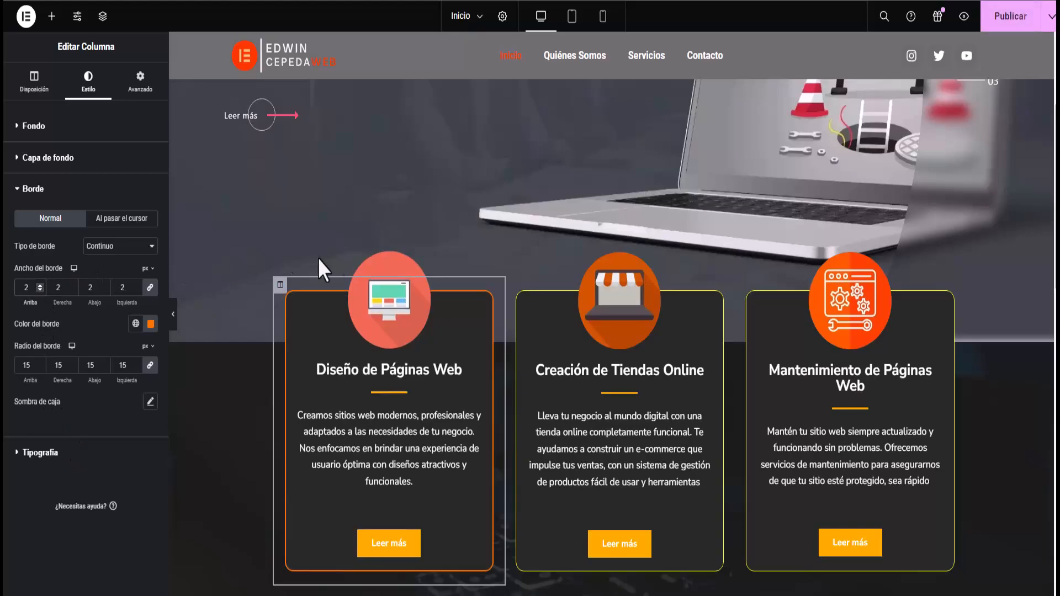
pyautogui.click(1011, 16)
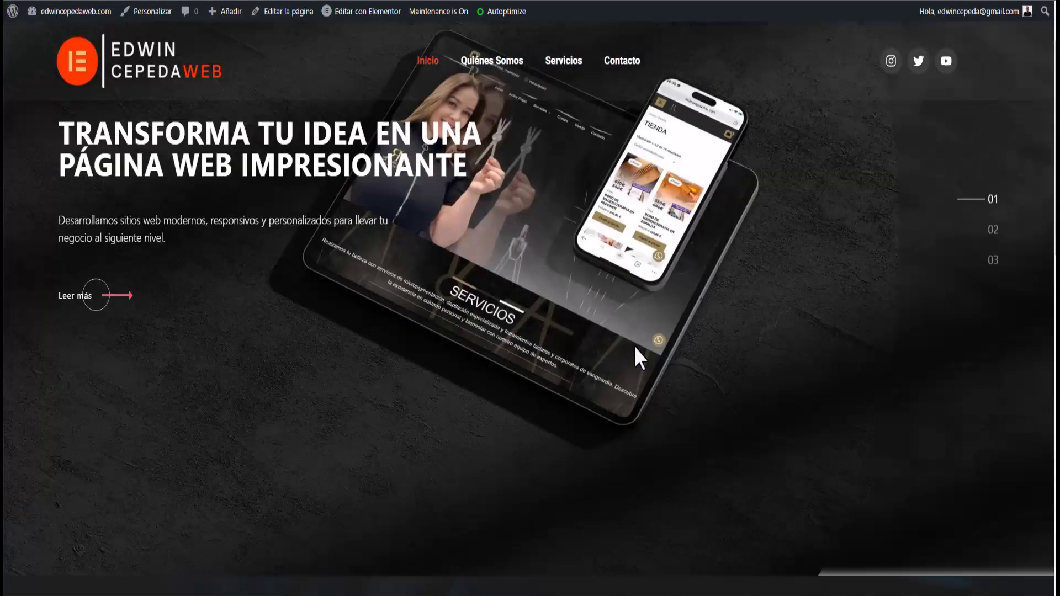
pyautogui.scroll(-5, 634, 345)
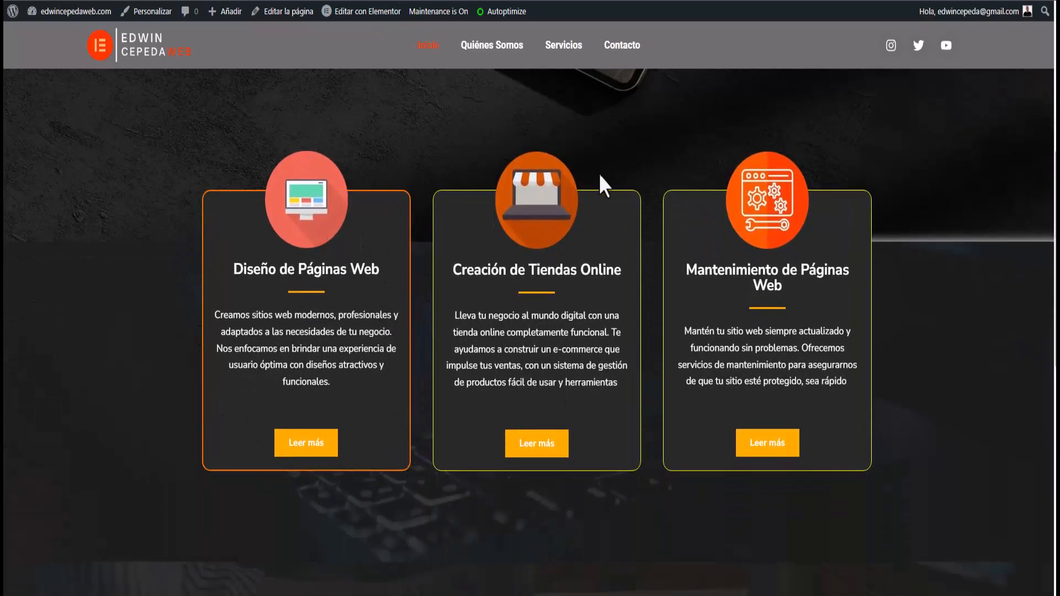
pyautogui.scroll(3, 646, 403)
pyautogui.scroll(-3, 646, 402)
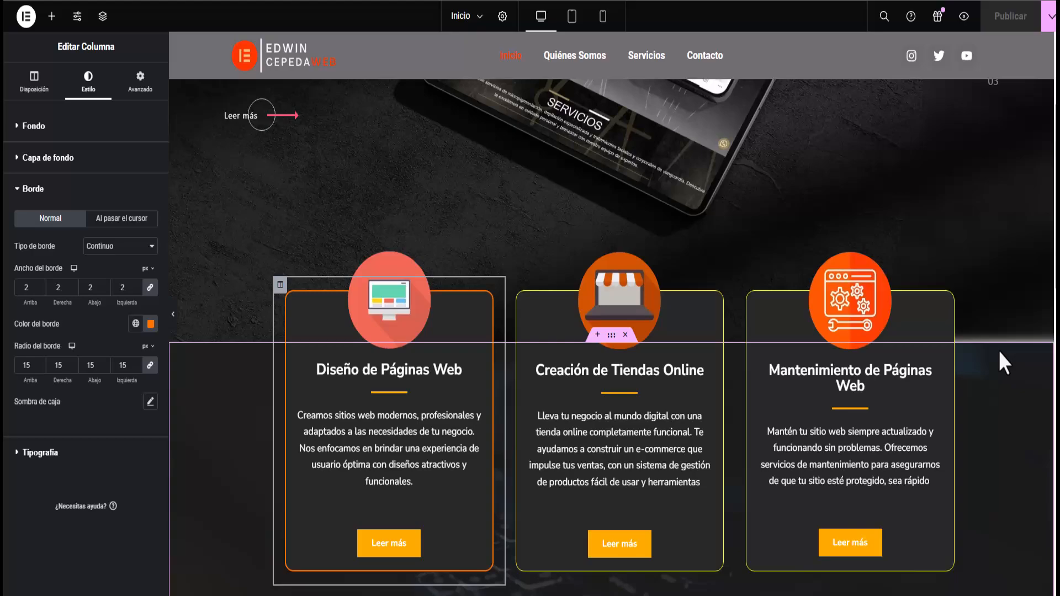
pyautogui.scroll(-10, 950, 363)
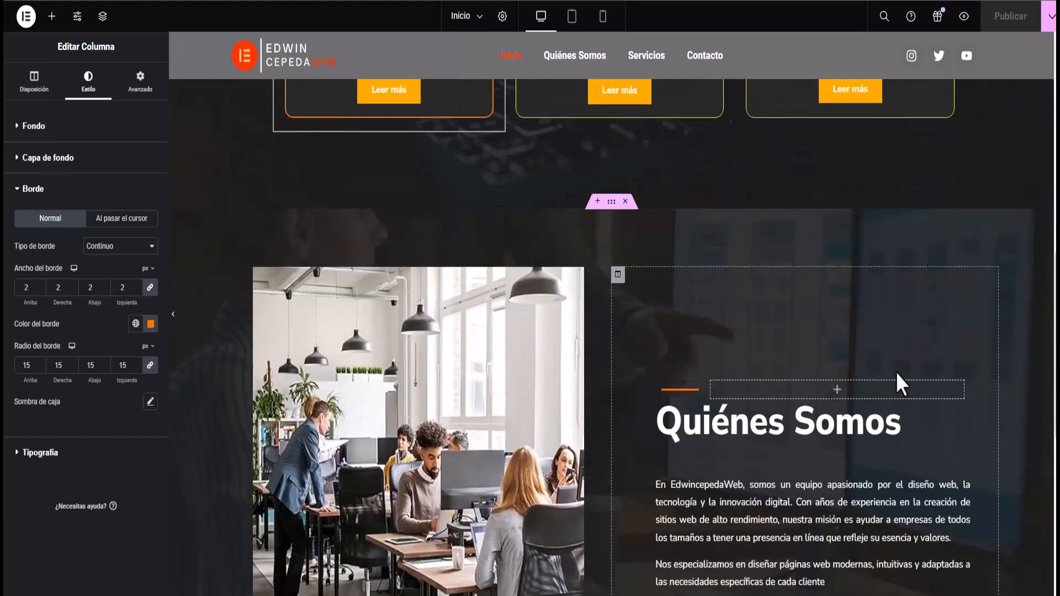
pyautogui.scroll(-4, 915, 403)
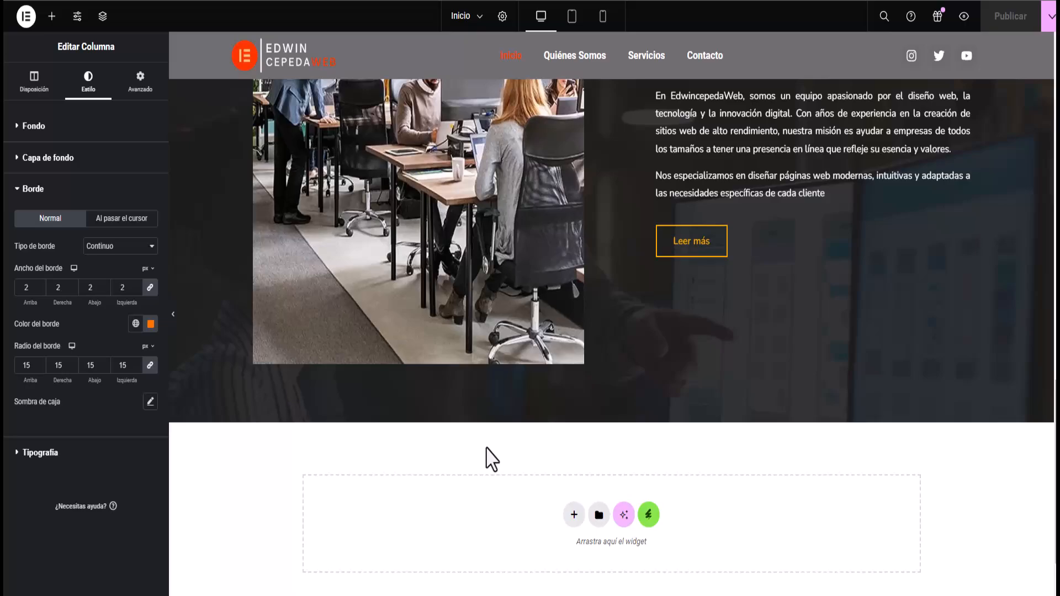
pyautogui.scroll(15, 657, 398)
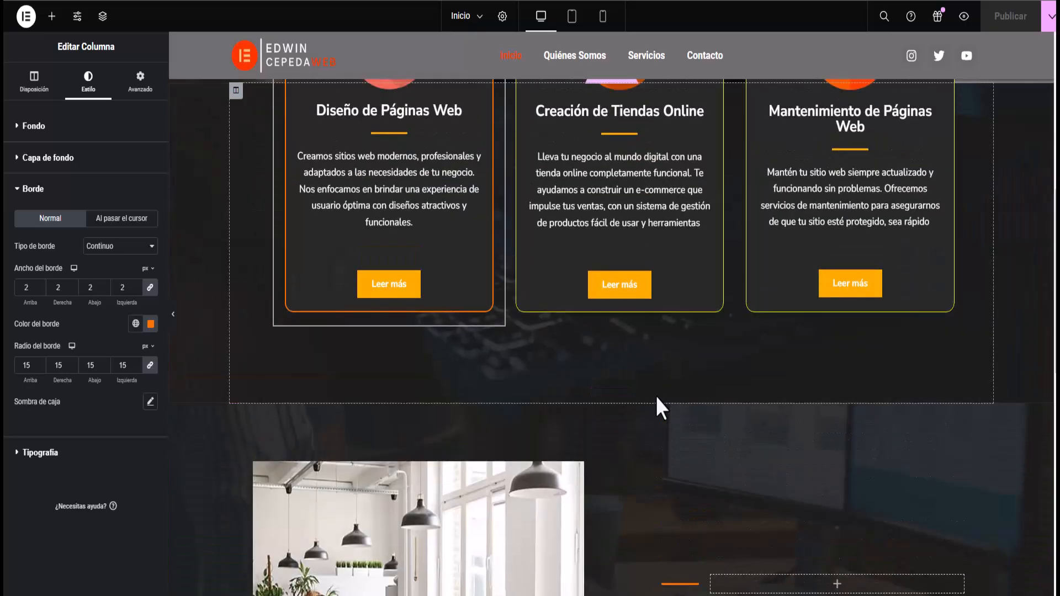